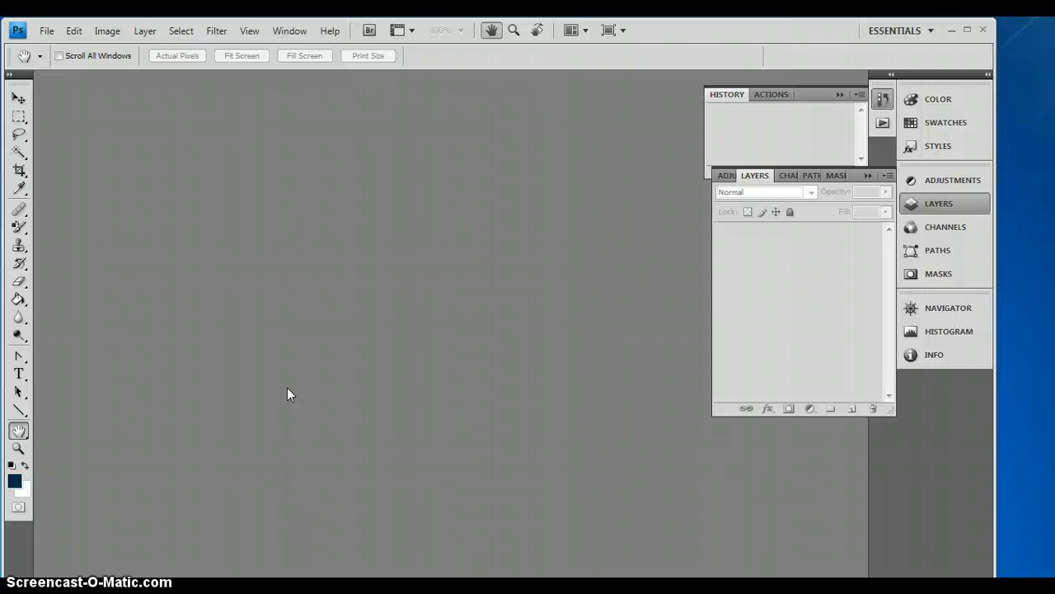
Start a new document named "Drawing Perspective" with its dimensions measured in inches.
click(45, 37)
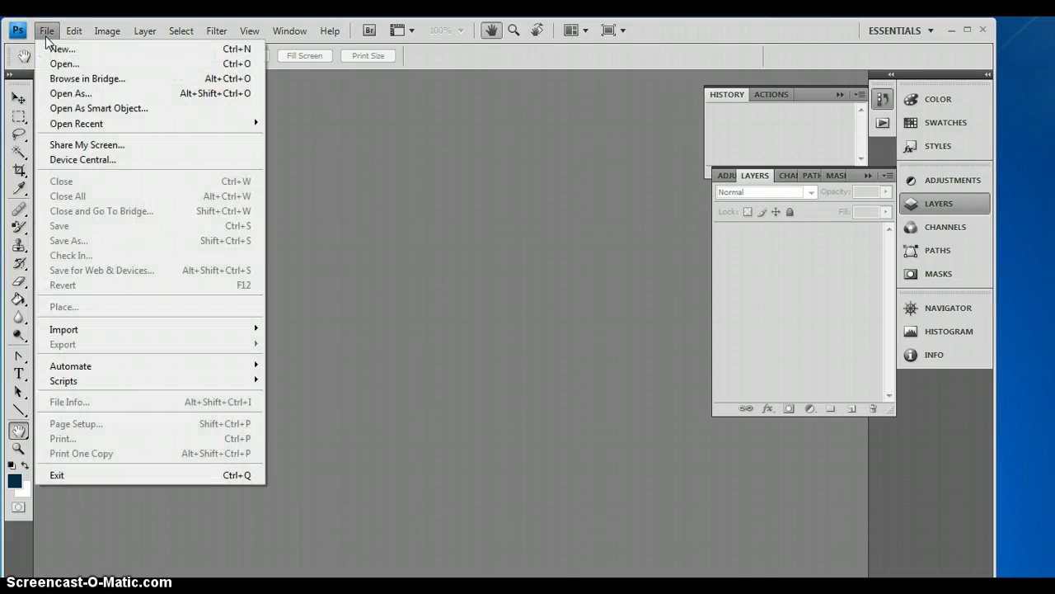
click(50, 49)
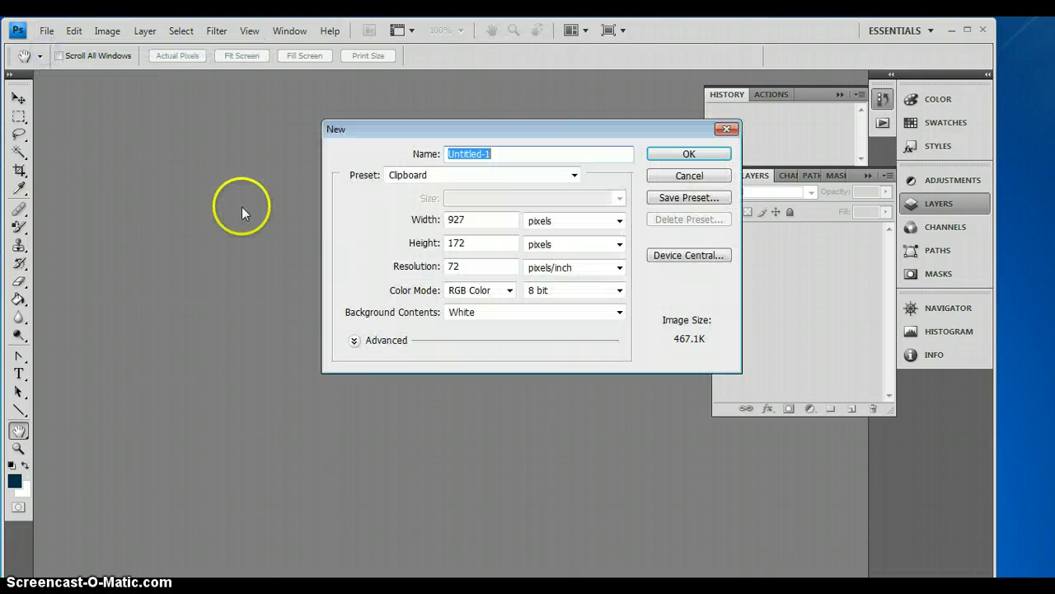
key(BackSpace)
text(Drawing Perspective)
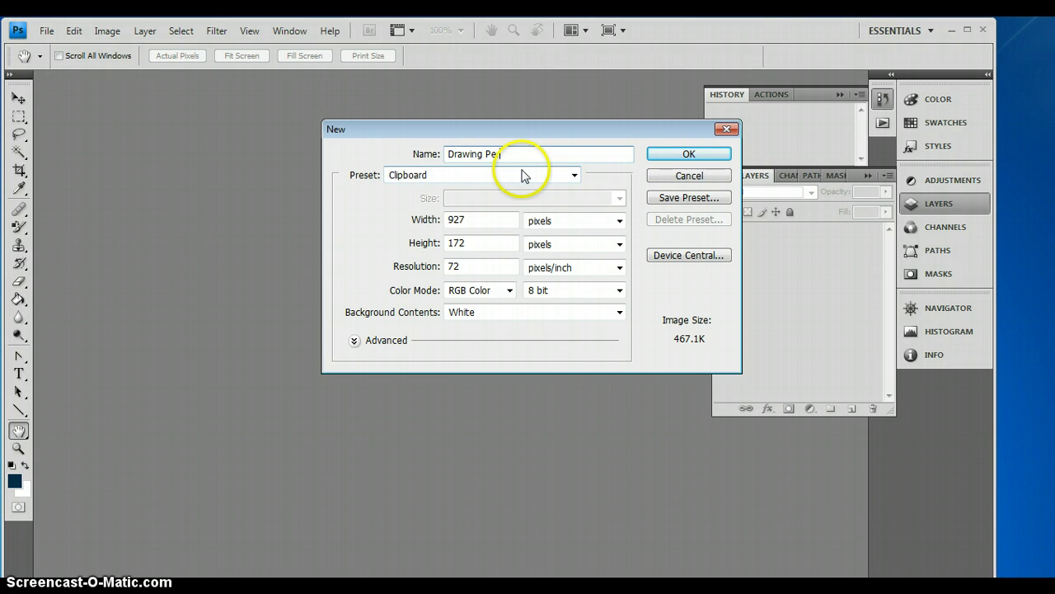
click(619, 221)
click(598, 243)
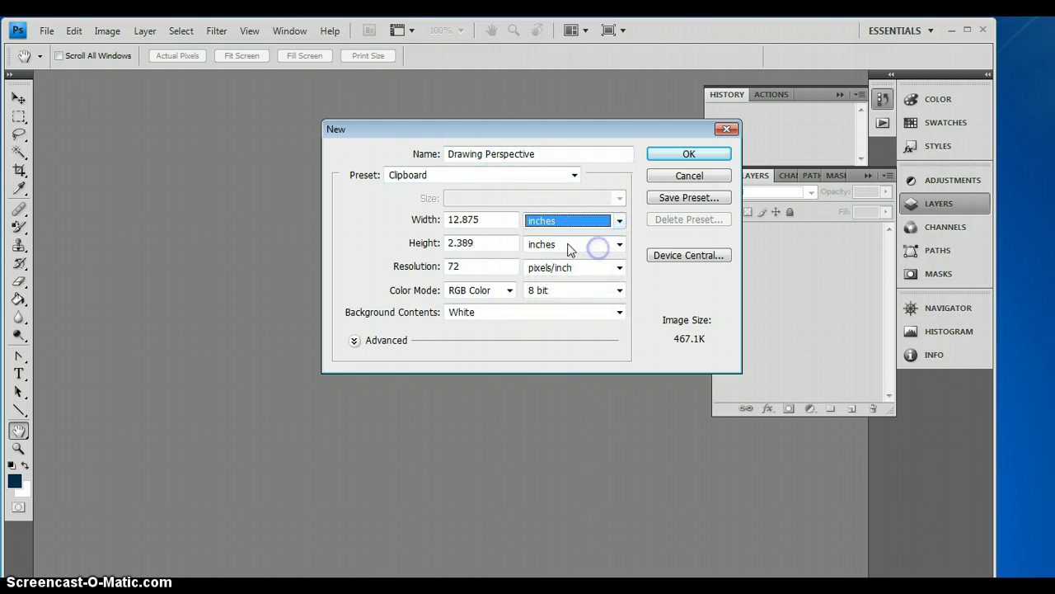
Set the new document's width to 11 inches and height to 8.5 inches, replace its resolution, and create it.
double_click(495, 218)
key(BackSpace)
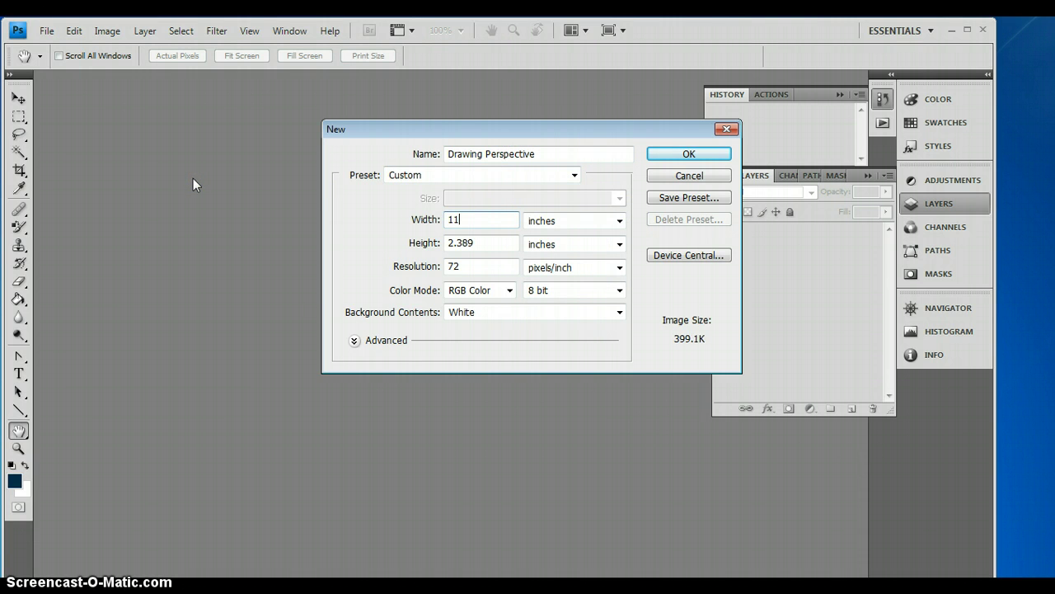
click(501, 242)
drag(501, 242, 315, 222)
key(BackSpace)
text(8.)
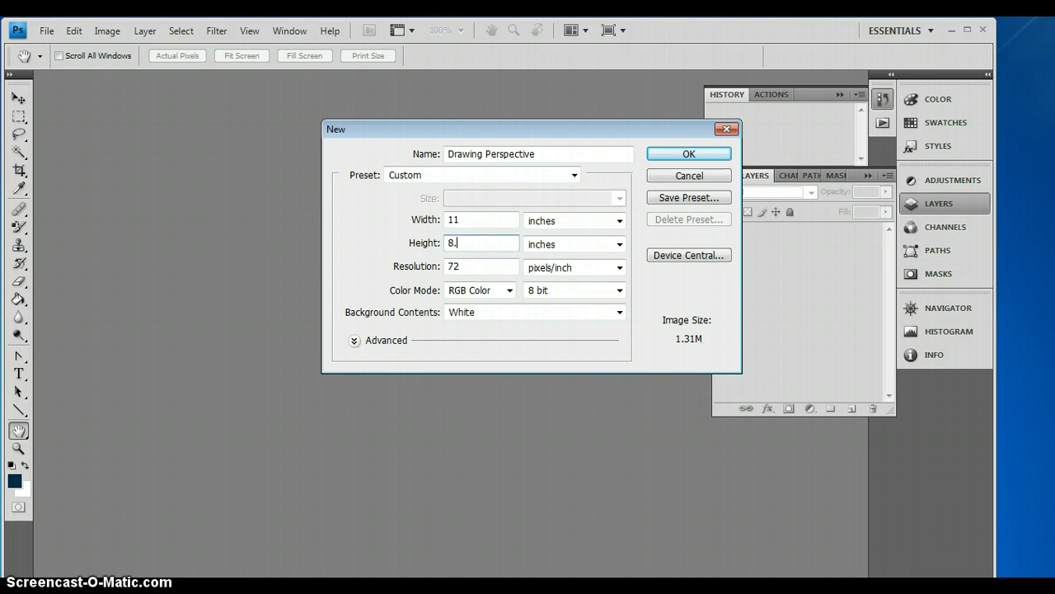
text(5)
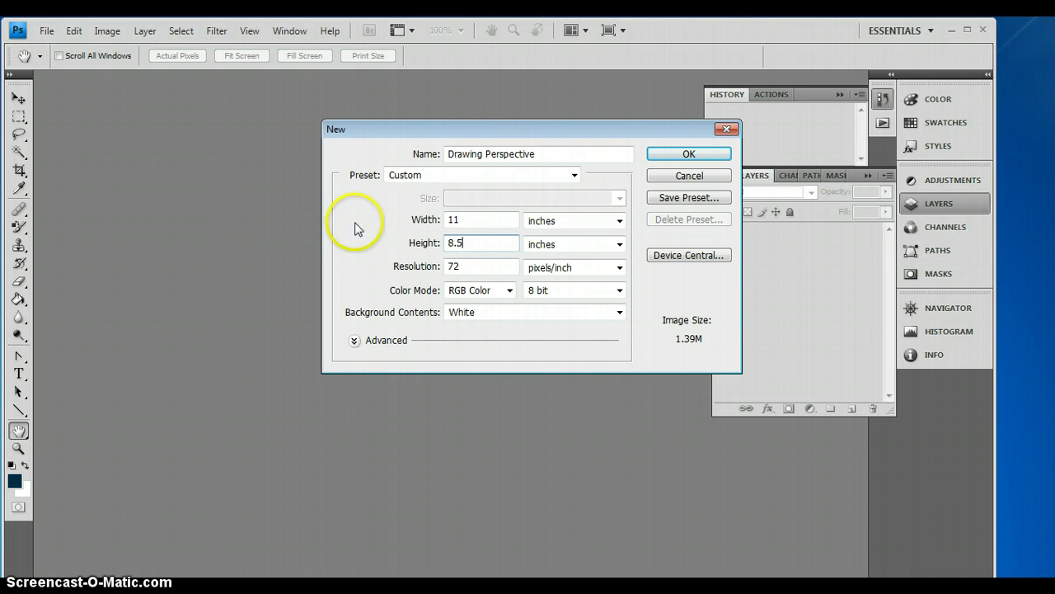
click(498, 270)
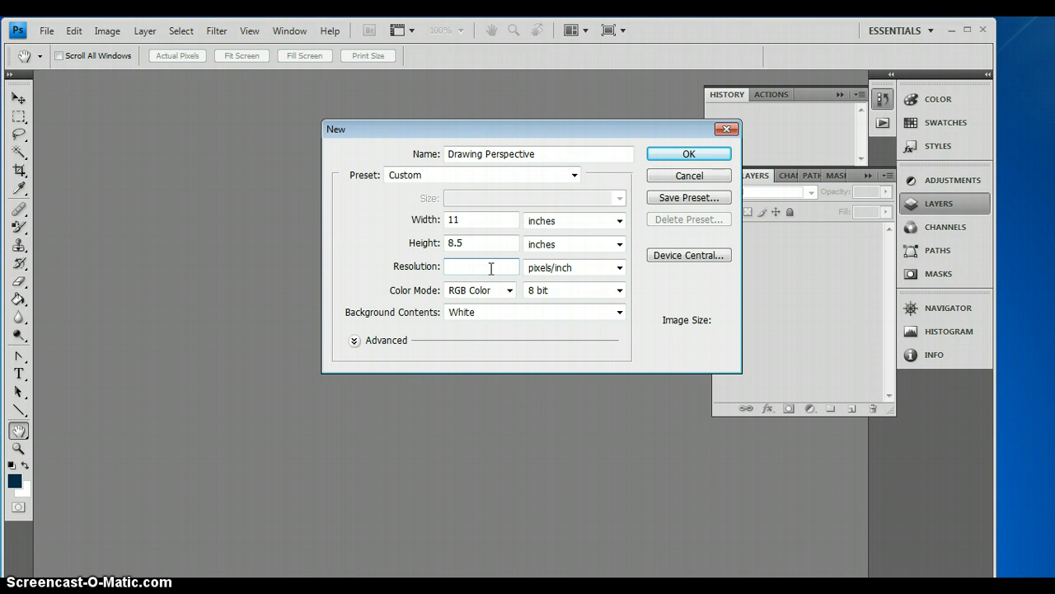
click(681, 151)
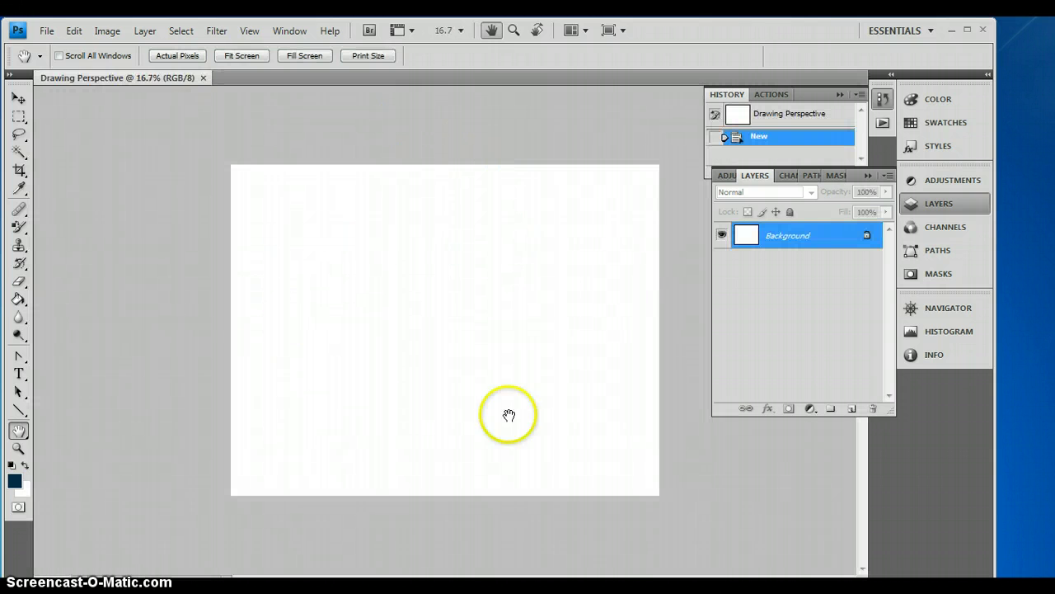
Browse to the DCIM folder on the SDHC (E:) card to find an image file to open.
click(46, 31)
click(47, 70)
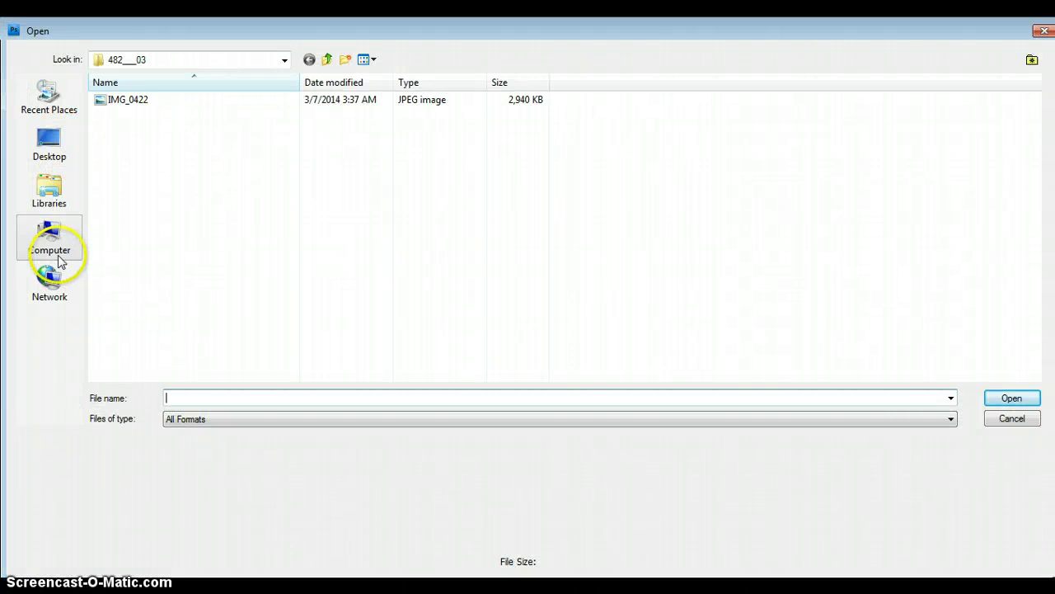
click(56, 256)
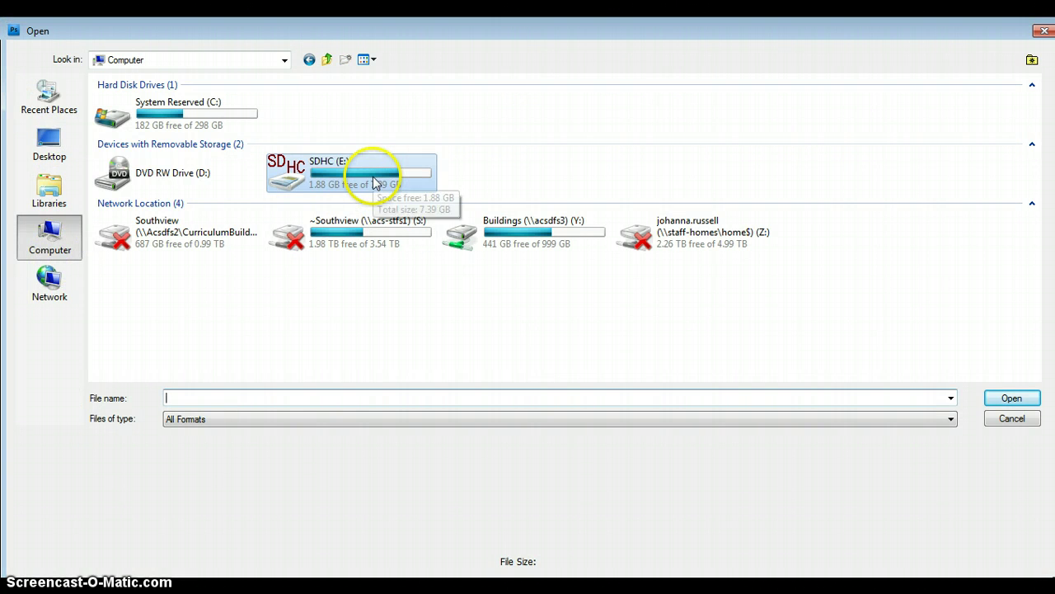
double_click(316, 171)
drag(186, 147, 110, 109)
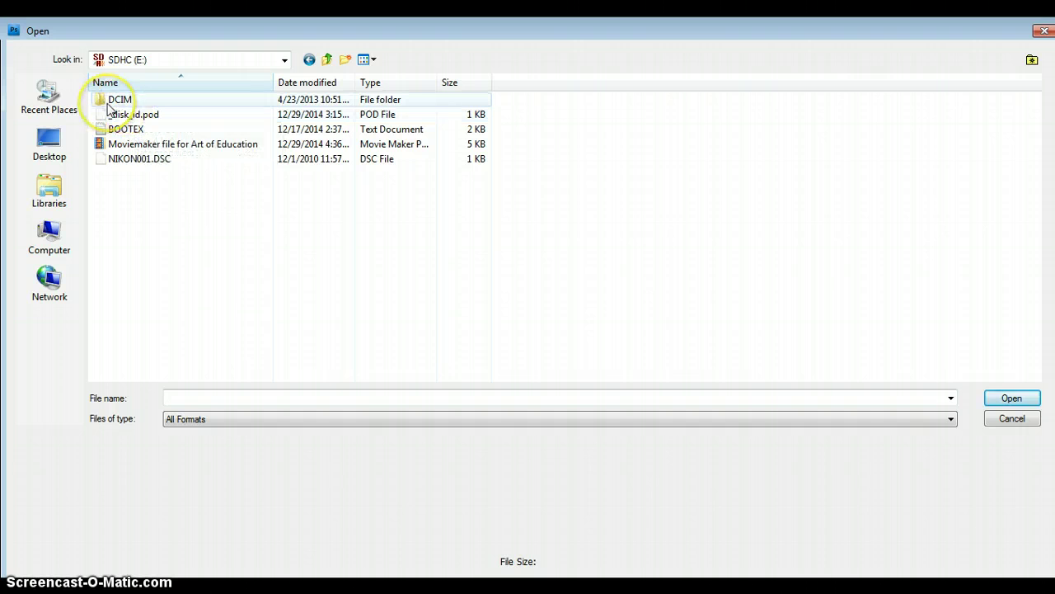
click(113, 107)
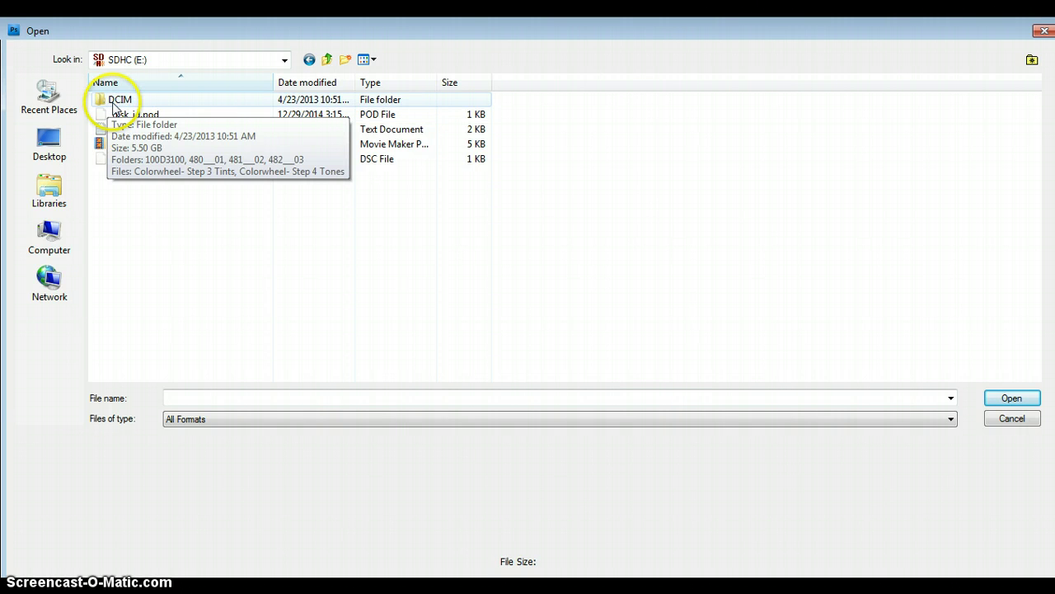
double_click(124, 103)
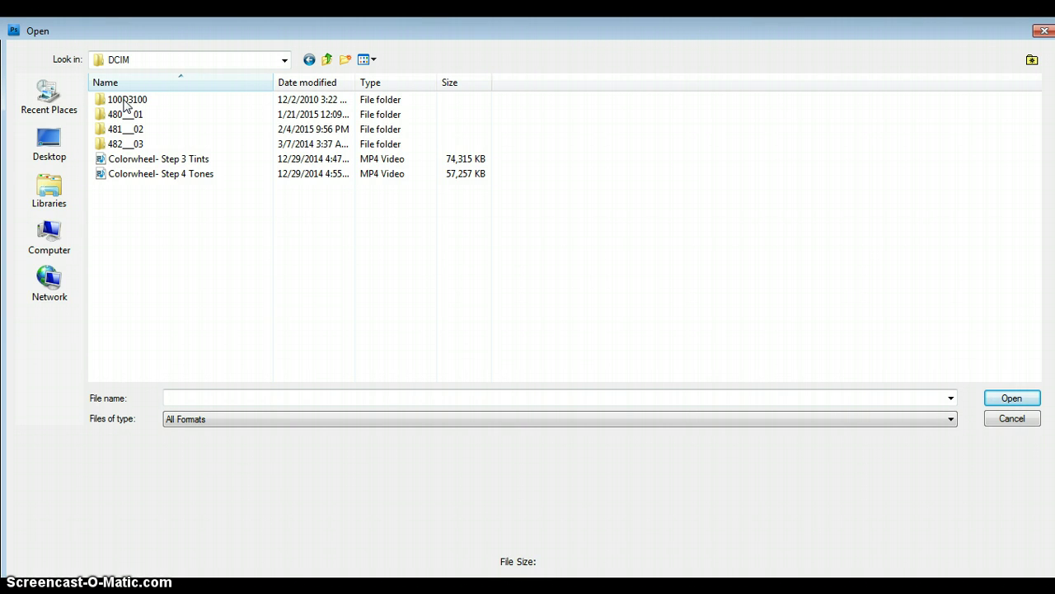
click(125, 101)
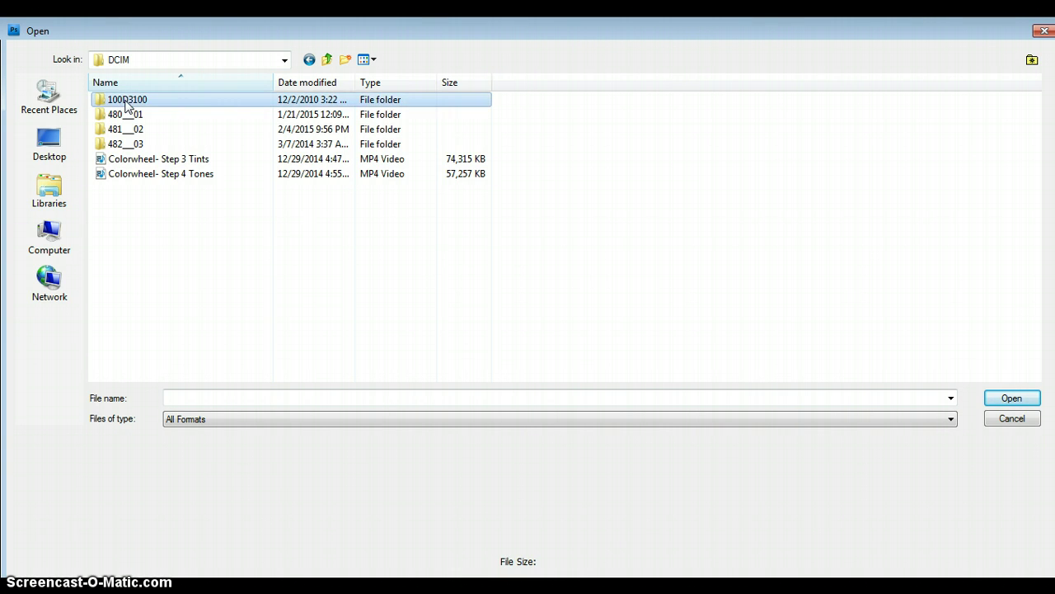
double_click(125, 101)
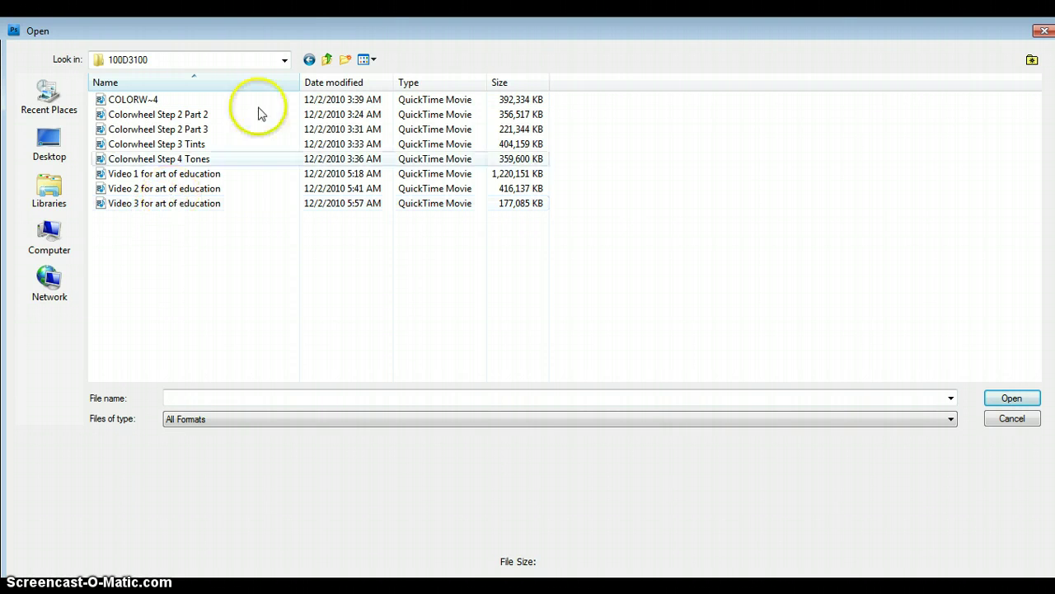
click(284, 59)
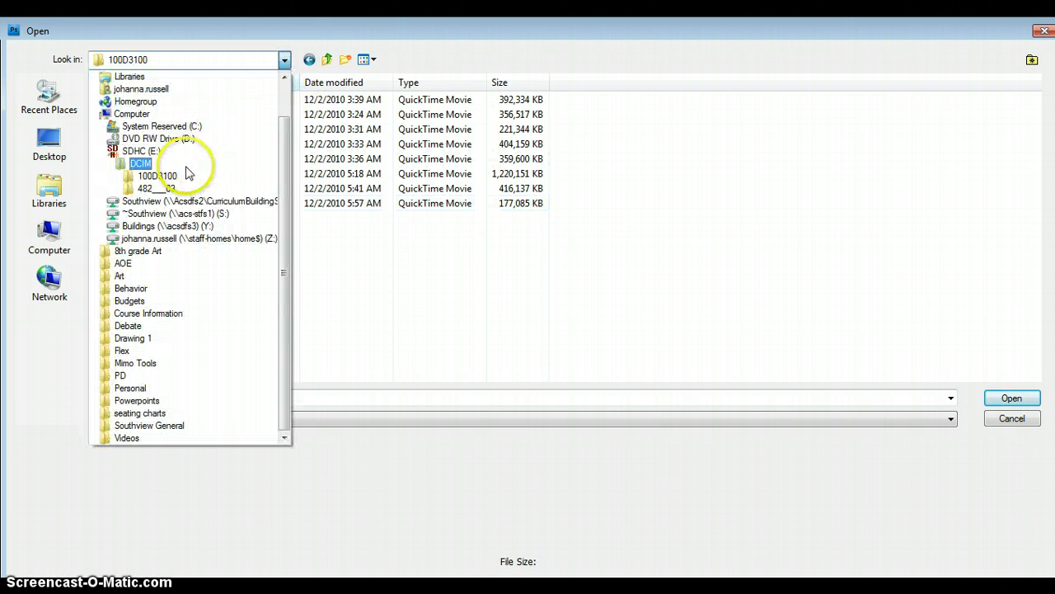
click(153, 164)
Open the image IMG_0422 from the 482___03 folder.
click(139, 145)
double_click(138, 145)
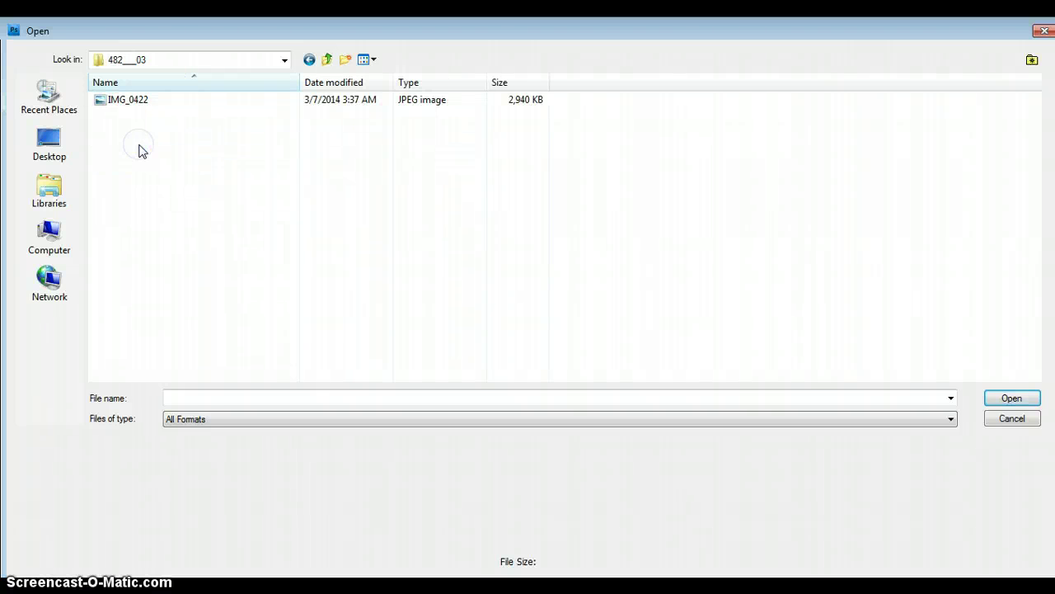
click(138, 110)
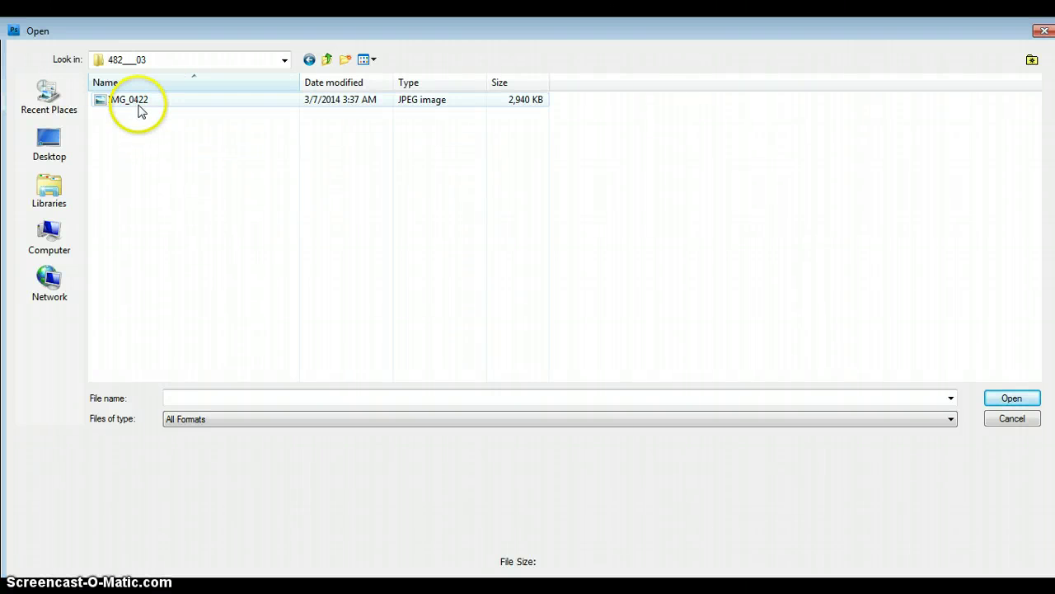
click(1012, 398)
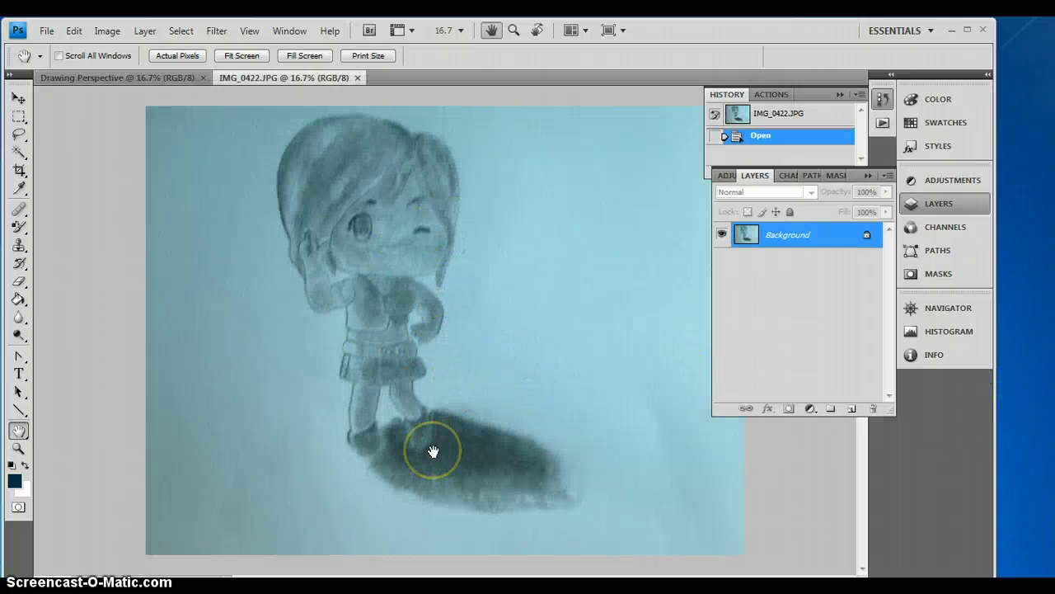
Examine the pencil drawing's details at 100% magnification and the whole image at 12.5%.
key(ctrl+1)
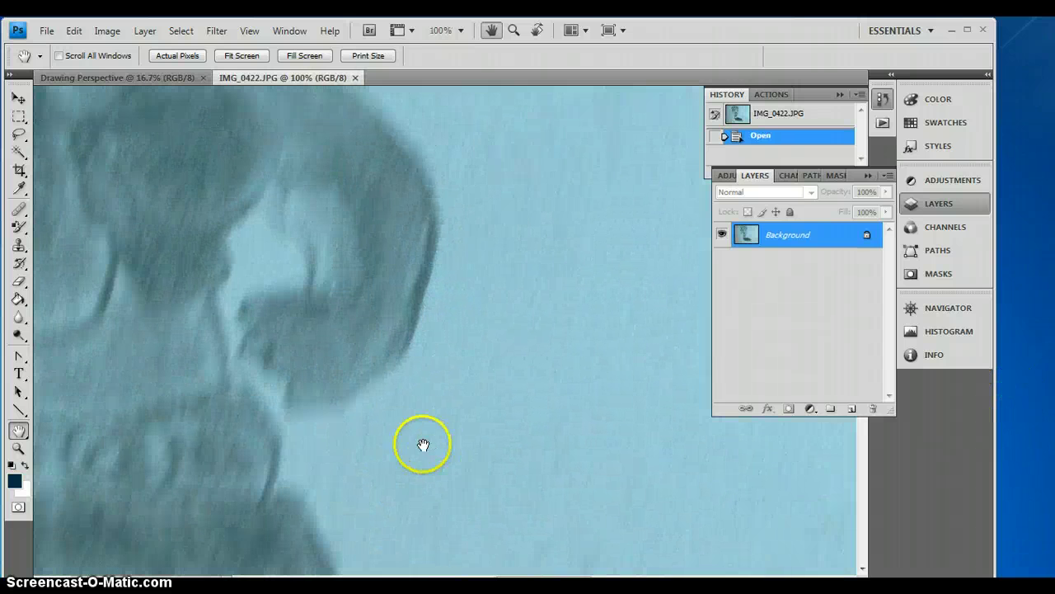
mouse_move(316, 391)
mouse_down()
mouse_move(551, 462)
mouse_move(607, 533)
mouse_move(488, 522)
mouse_up()
key(ctrl+minus)
key(ctrl+minus)
key(ctrl+minus)
key(ctrl+minus)
key(ctrl+minus)
key(ctrl+minus)
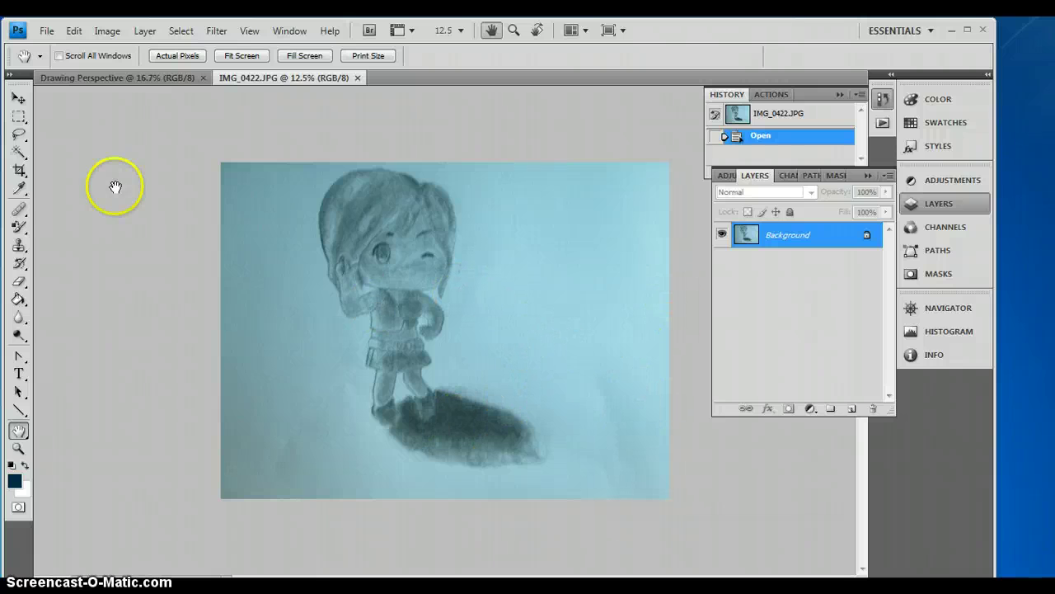
Select the blue background on the left side of the drawn figure and below its shadow with the Quick Selection tool.
click(19, 151)
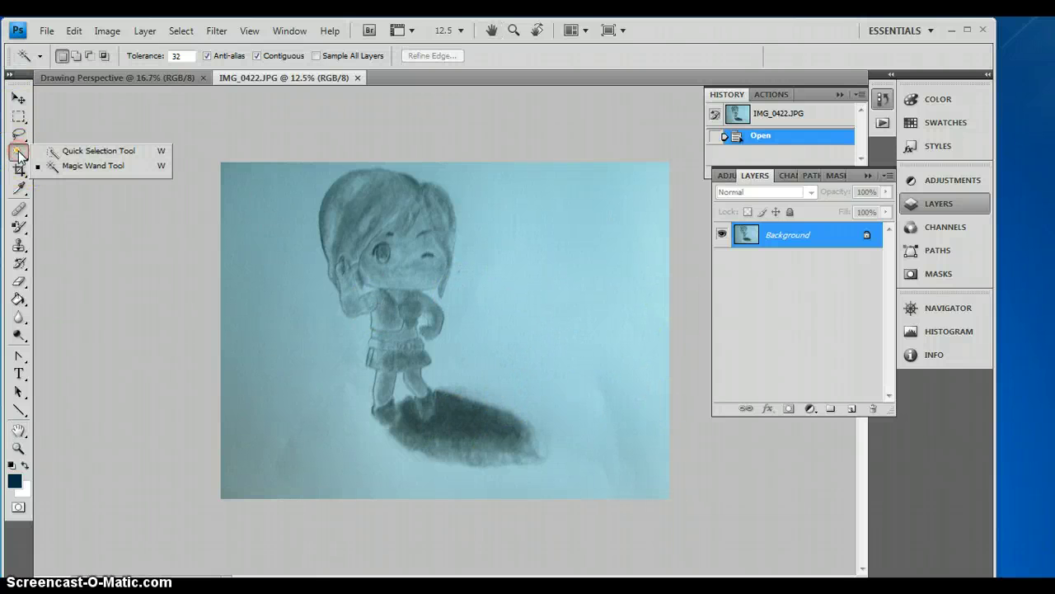
click(80, 152)
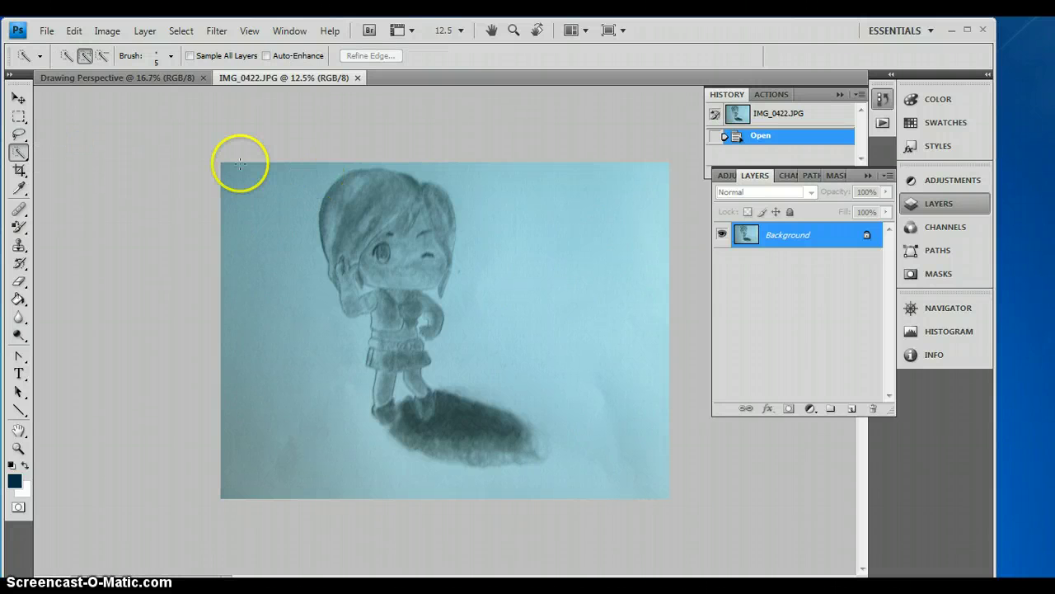
click(20, 153)
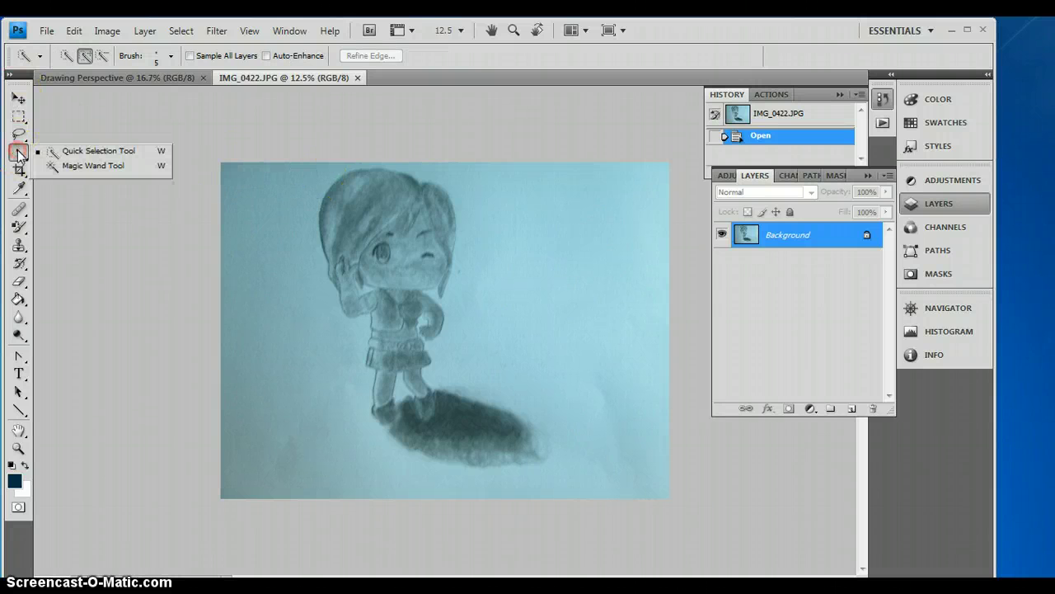
click(70, 150)
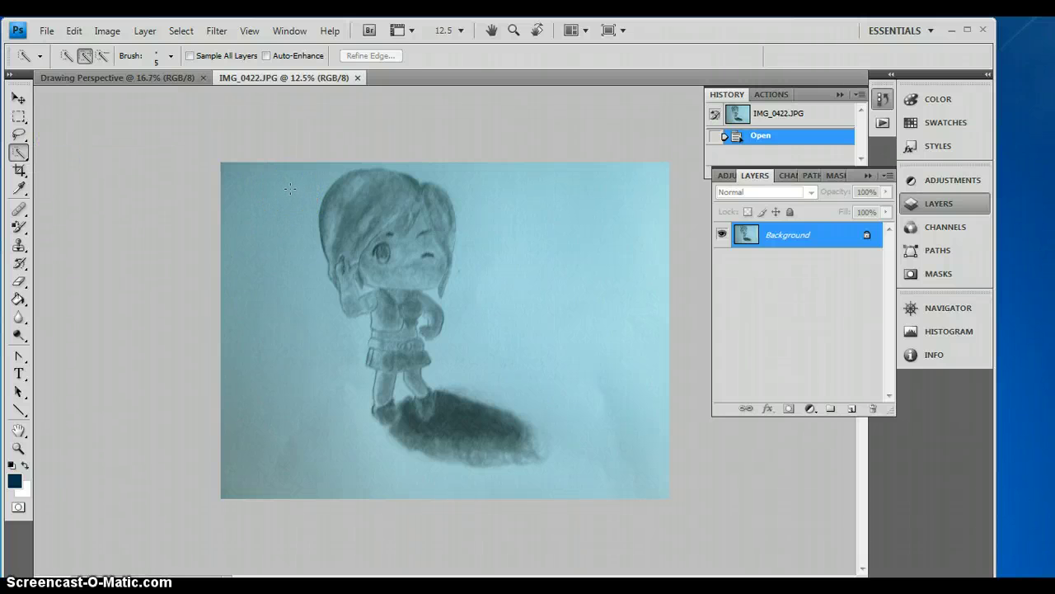
click(299, 178)
mouse_move(278, 217)
mouse_down()
mouse_move(285, 374)
mouse_move(351, 487)
mouse_up()
mouse_move(389, 440)
mouse_down()
mouse_move(377, 443)
mouse_move(486, 469)
mouse_up()
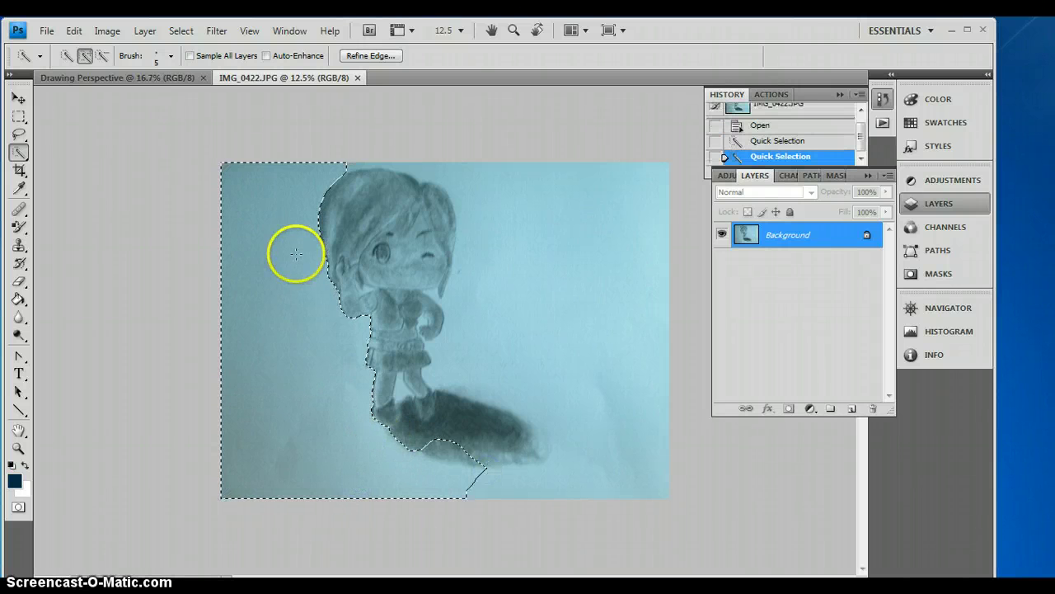
Subtract the figure's shadow from the selection and delete the selected background to white.
click(102, 55)
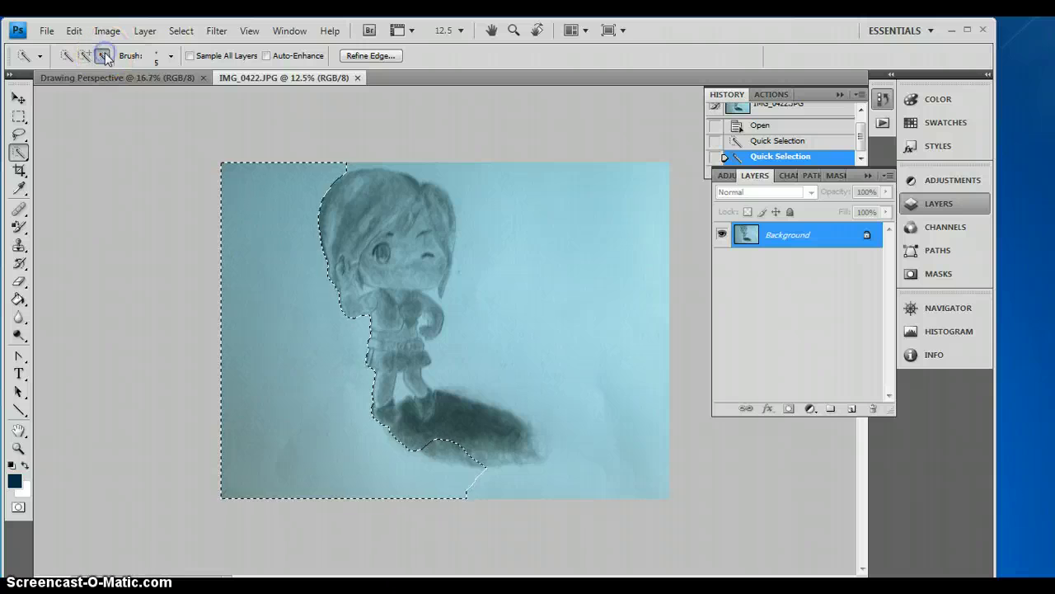
drag(423, 418, 421, 432)
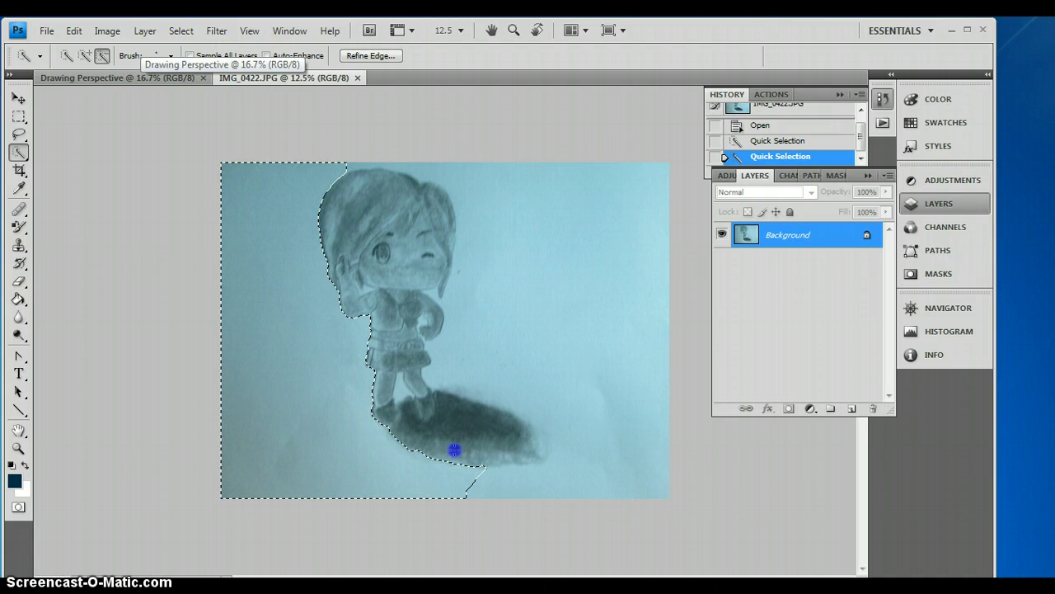
click(457, 383)
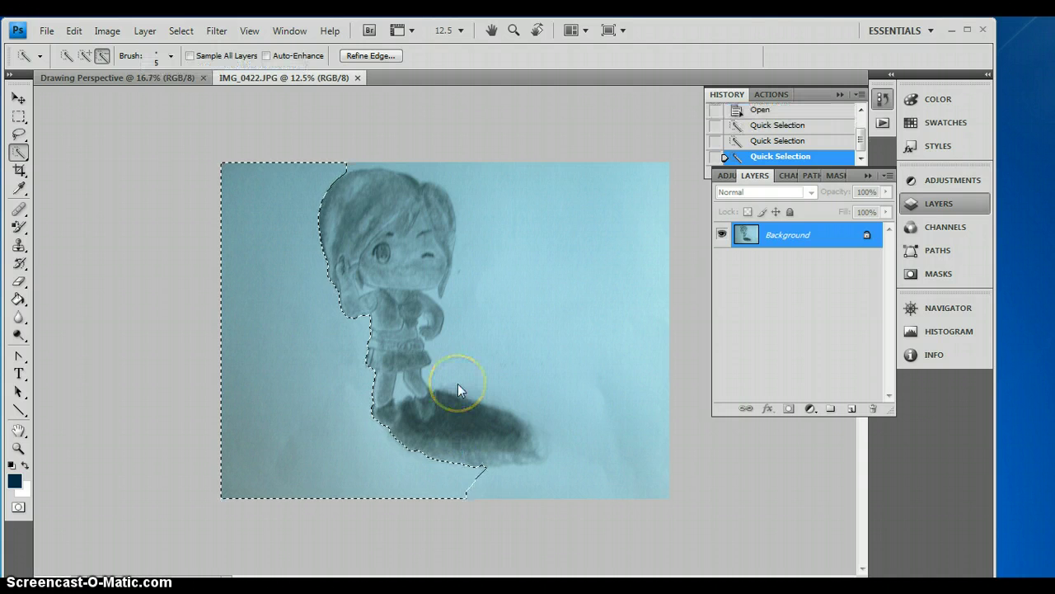
key(Delete)
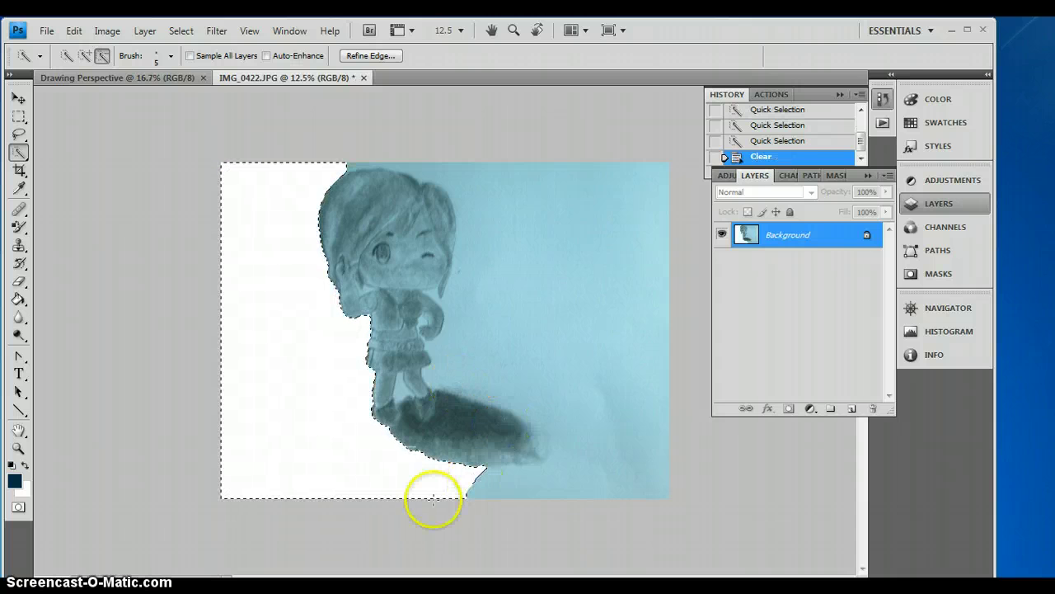
Try to brush a quick selection over the remaining blue background beside the shadow, and deselect everything.
click(473, 477)
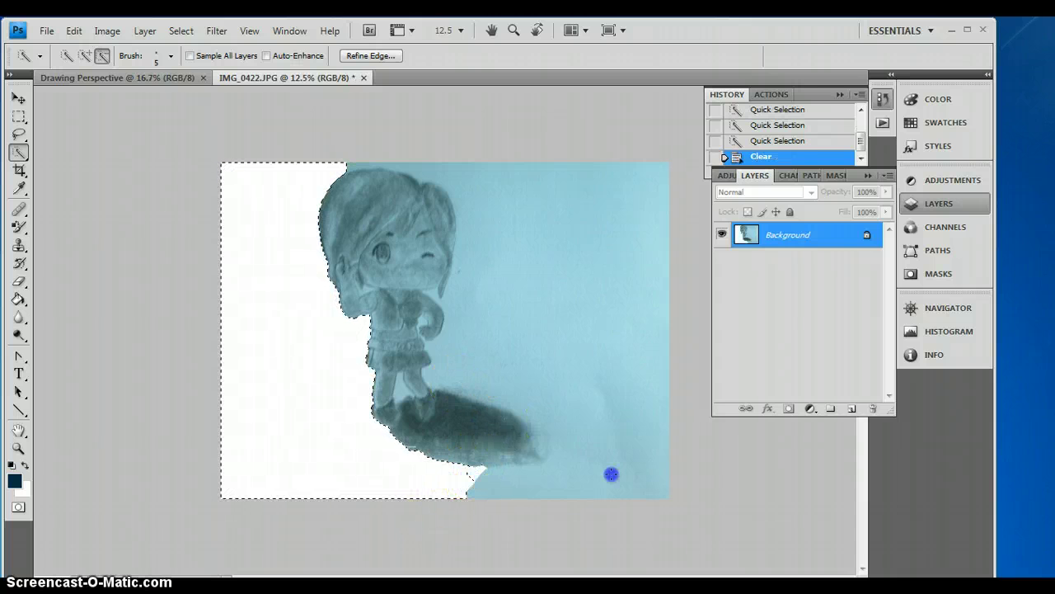
click(622, 381)
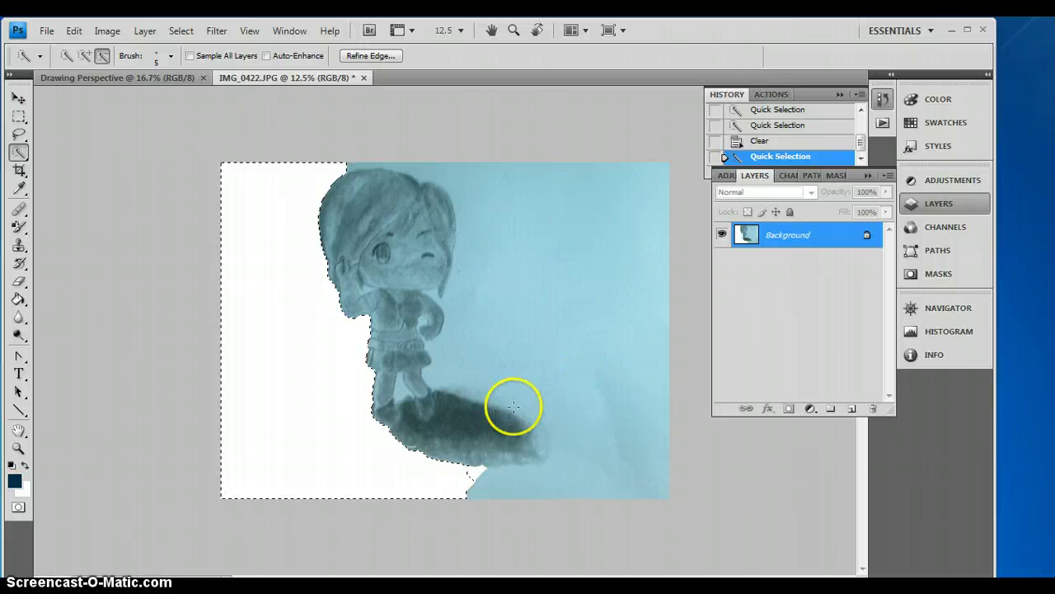
click(518, 364)
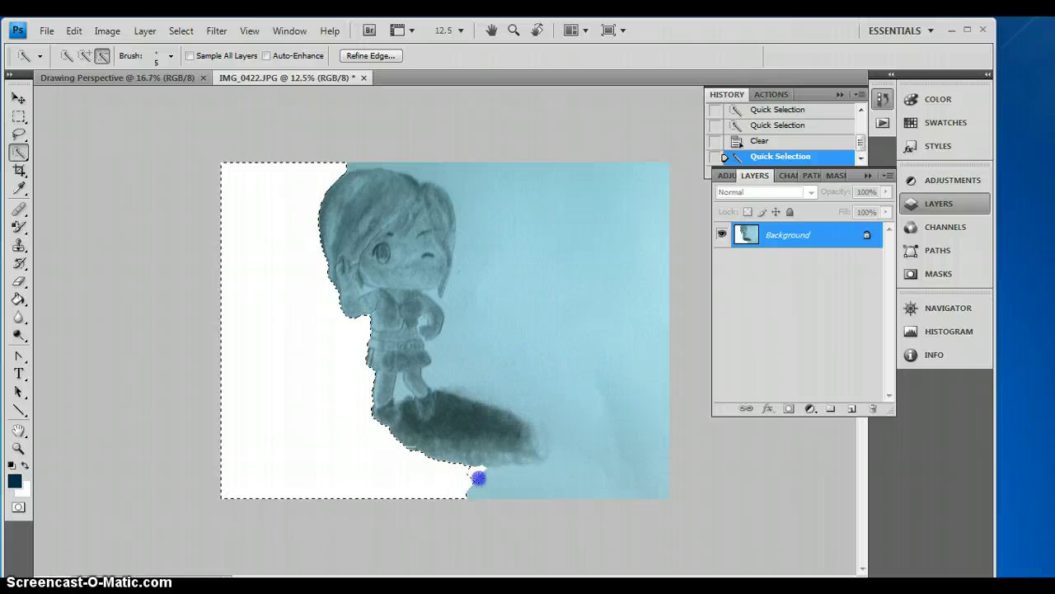
key(ctrl+d)
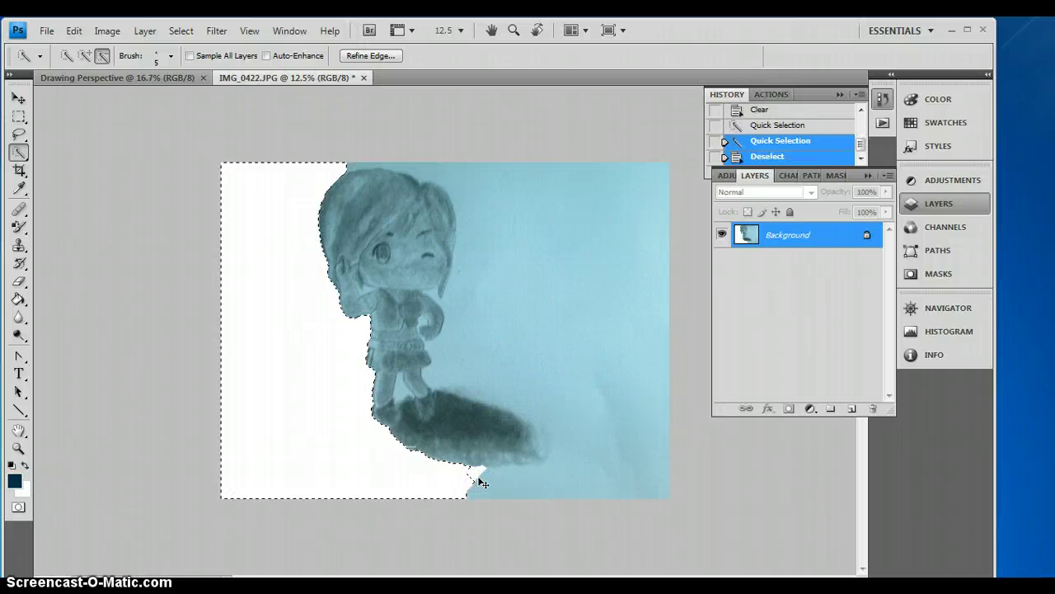
click(599, 246)
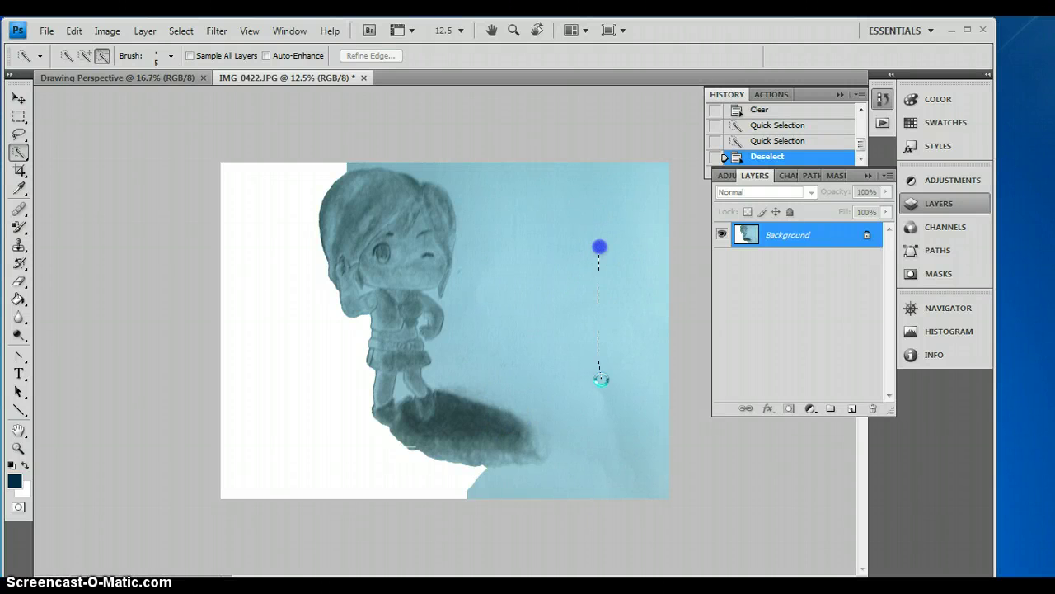
click(85, 56)
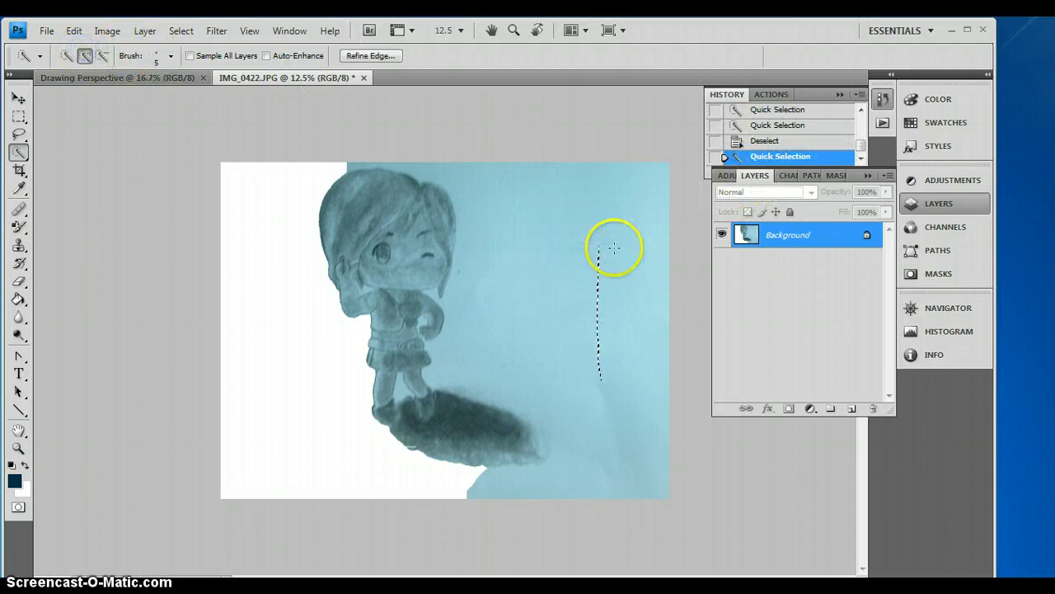
drag(547, 238, 643, 418)
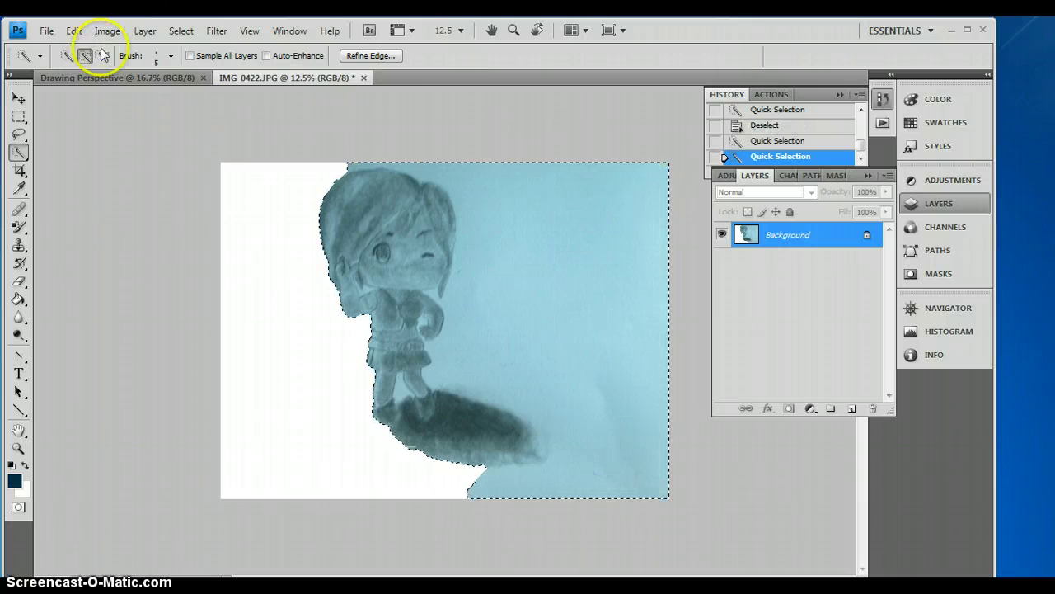
key(ctrl+d)
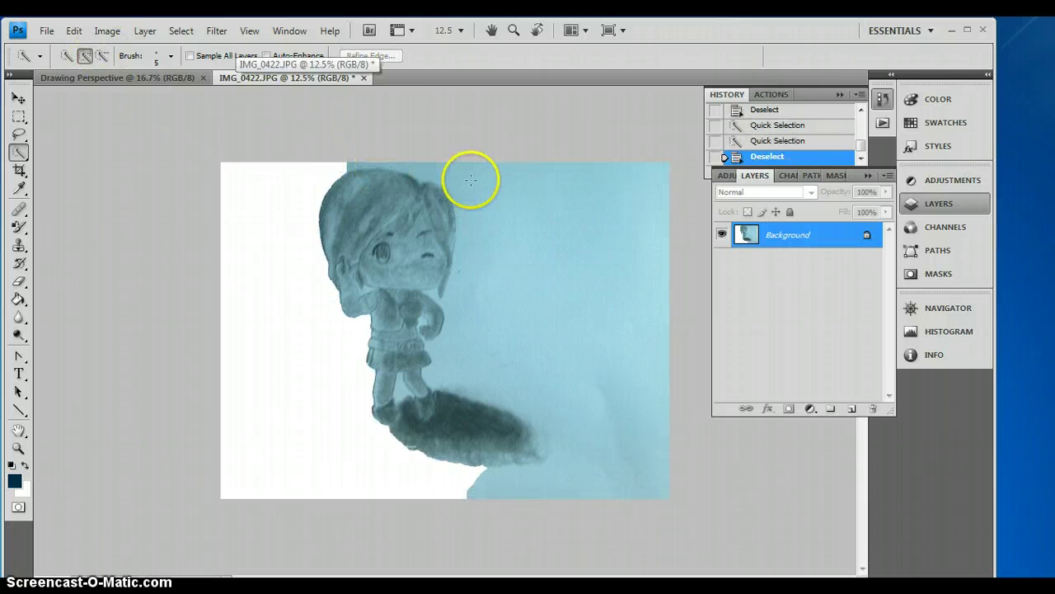
click(471, 179)
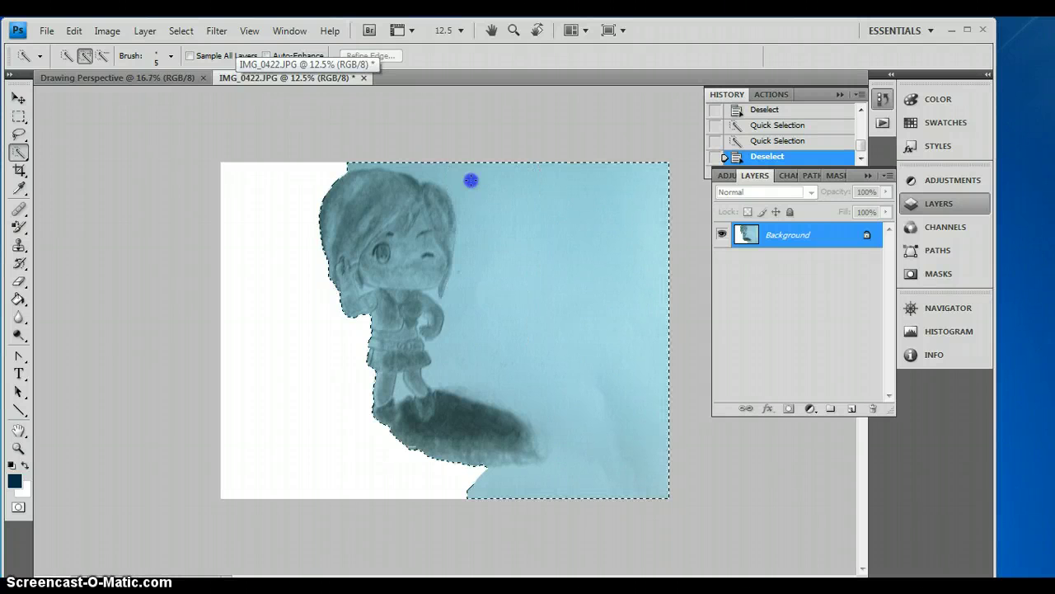
key(ctrl+d)
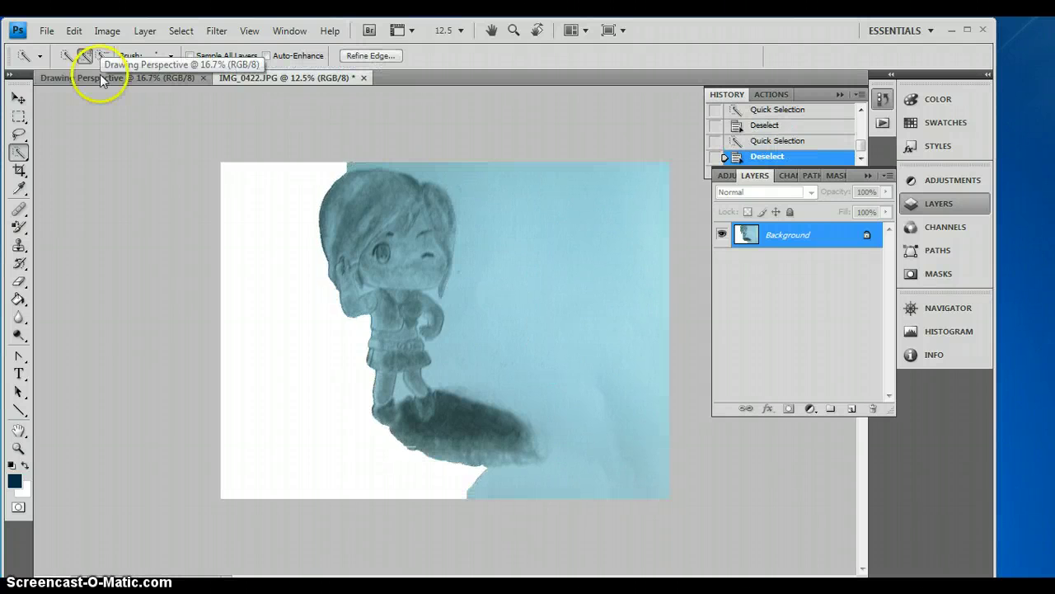
Select the blue background beside the figure's face and body on its right side with Quick Selection and delete it to white.
click(476, 186)
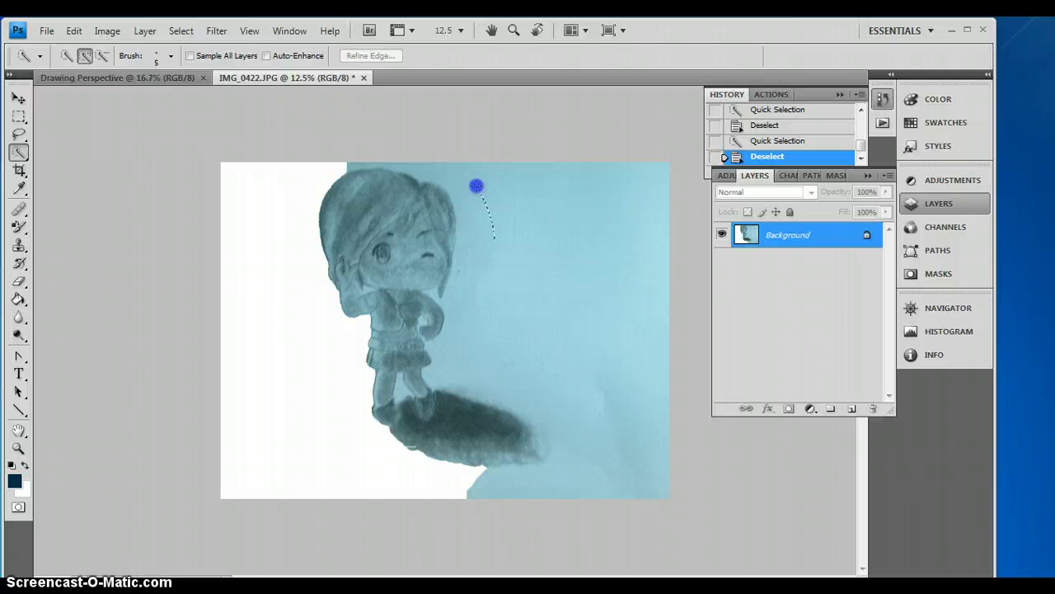
drag(488, 296, 489, 297)
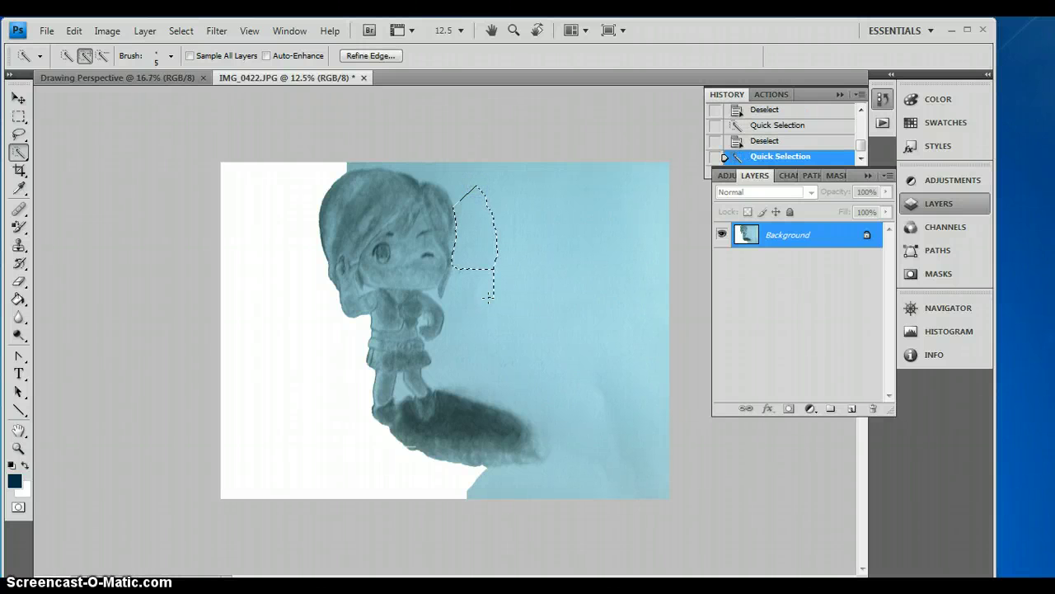
key(Delete)
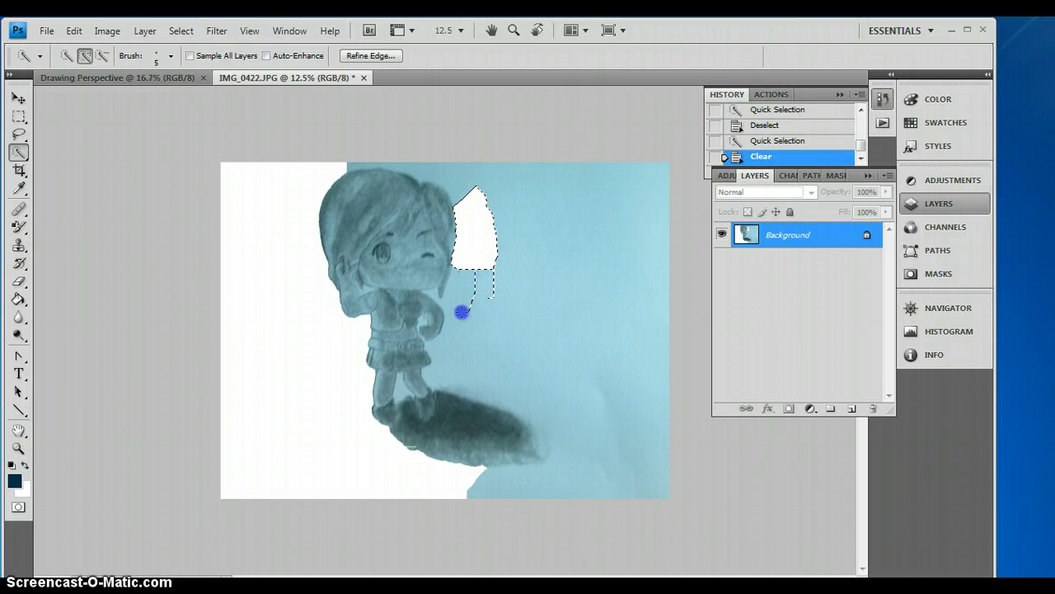
mouse_move(462, 311)
mouse_down()
mouse_move(454, 288)
mouse_move(489, 384)
mouse_move(529, 401)
mouse_move(509, 400)
mouse_move(601, 481)
mouse_up()
key(Delete)
key(Delete)
Subtract the figure's shadow from the selection, delete the blue background around the shadow's right end, and deselect.
click(101, 55)
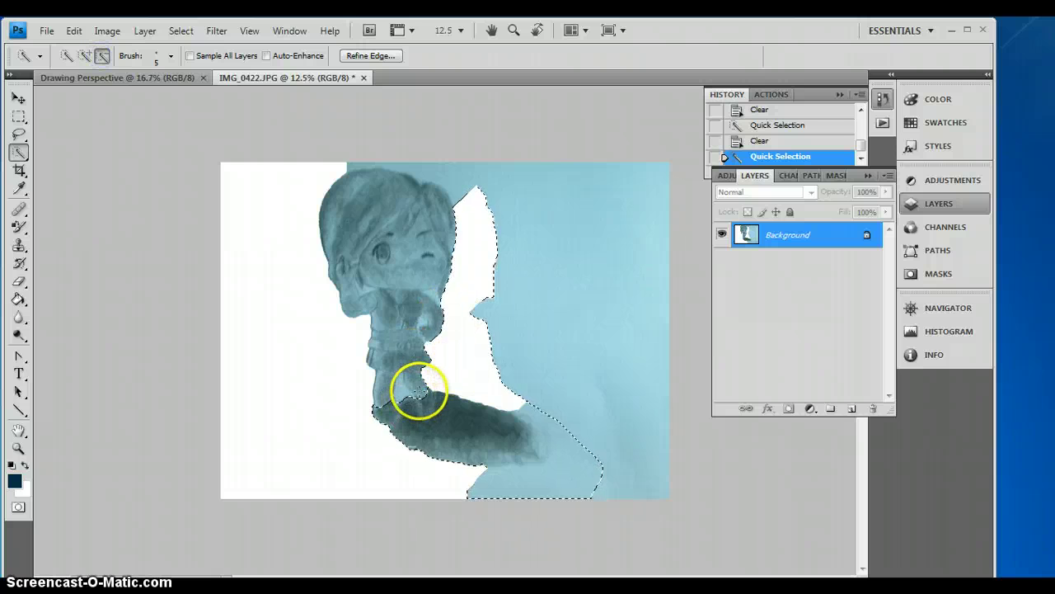
drag(424, 384, 534, 453)
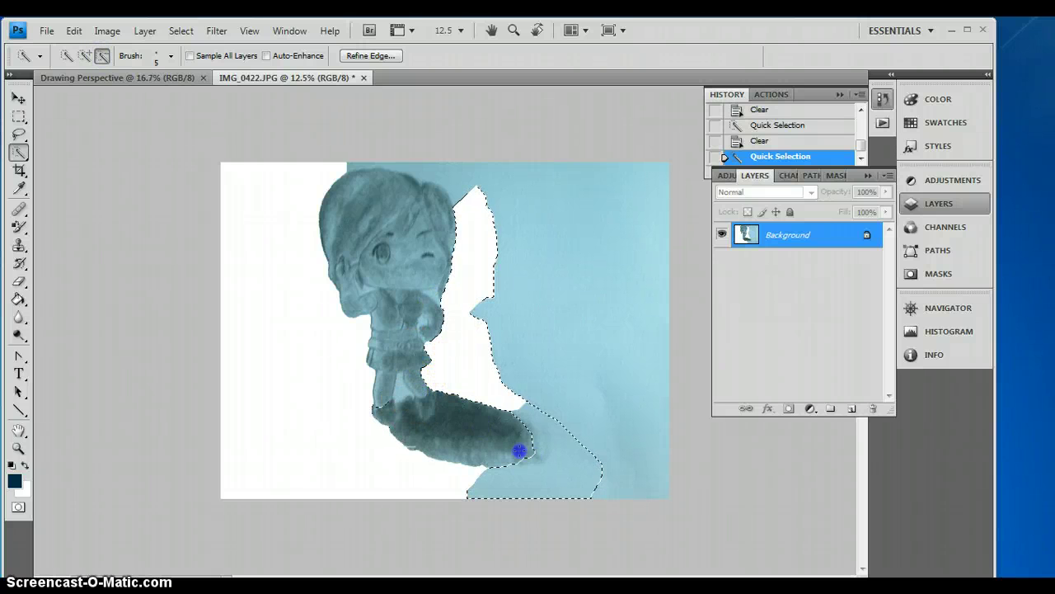
click(498, 443)
key(Delete)
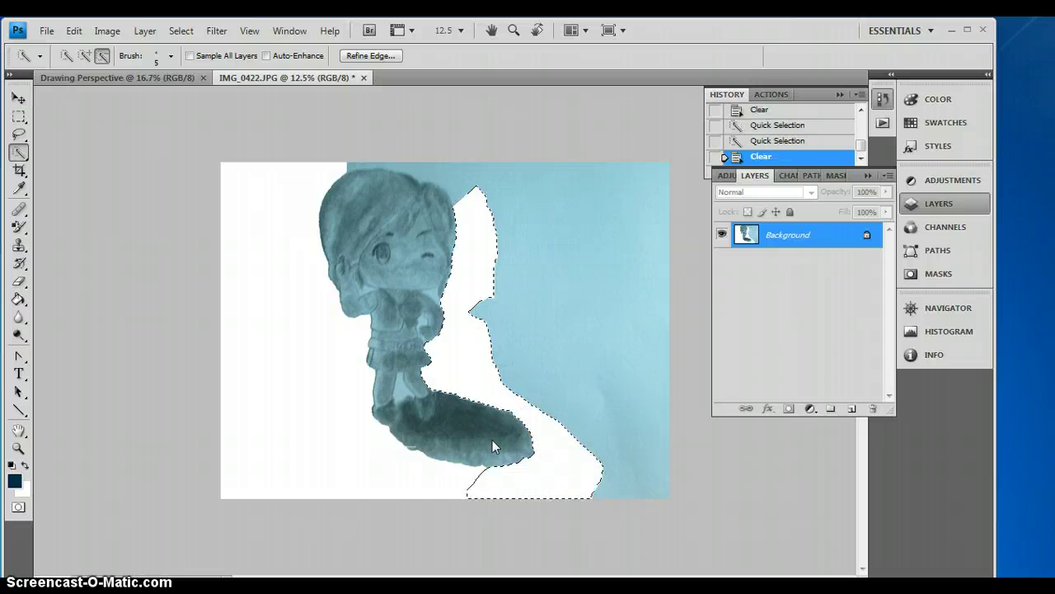
click(671, 440)
key(ctrl+d)
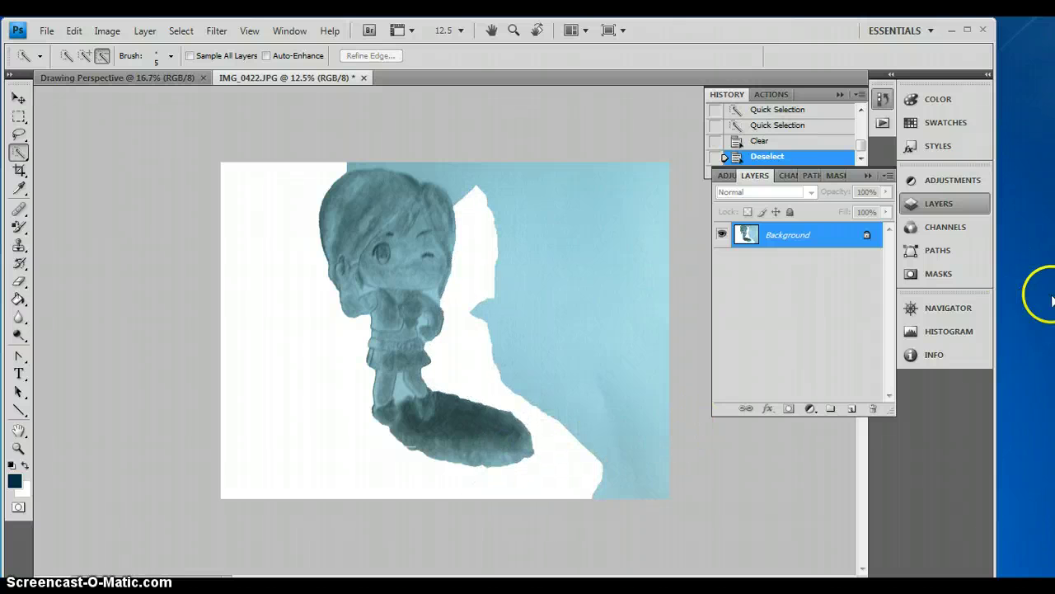
Quick-select and delete the blue background above the figure's head and the remaining blue area on the photo's right side, leaving nothing selected.
click(84, 55)
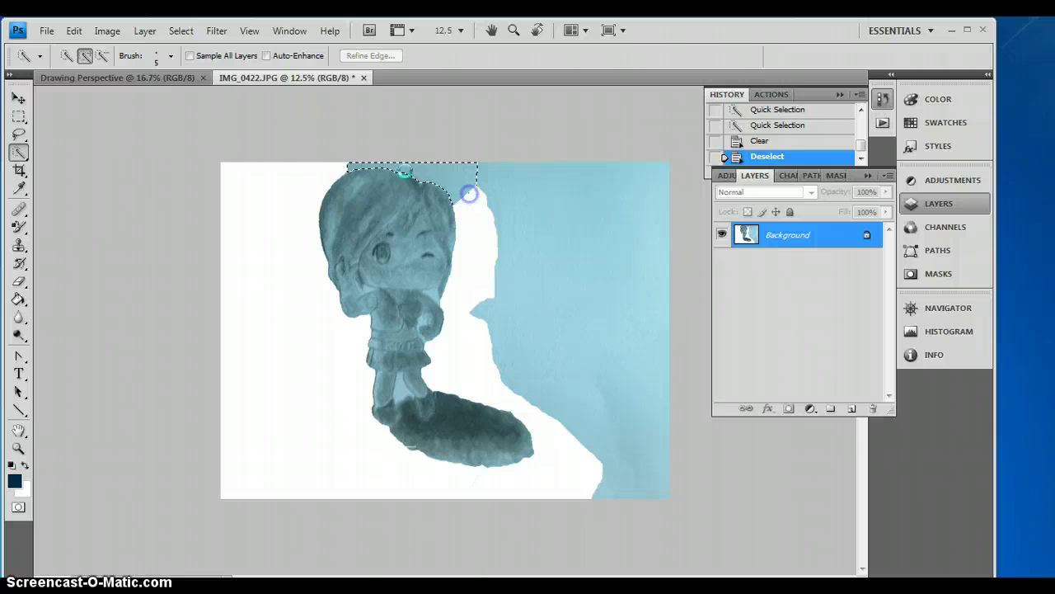
drag(468, 194, 470, 198)
key(Delete)
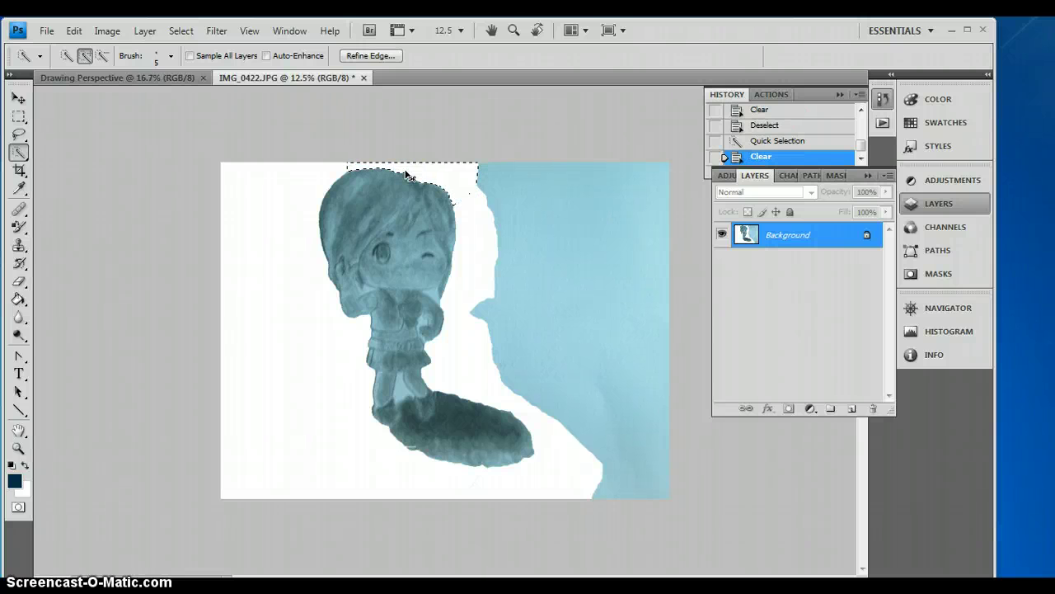
key(ctrl+d)
mouse_move(474, 172)
mouse_down()
mouse_move(507, 189)
mouse_move(810, 539)
mouse_move(785, 545)
mouse_up()
key(Delete)
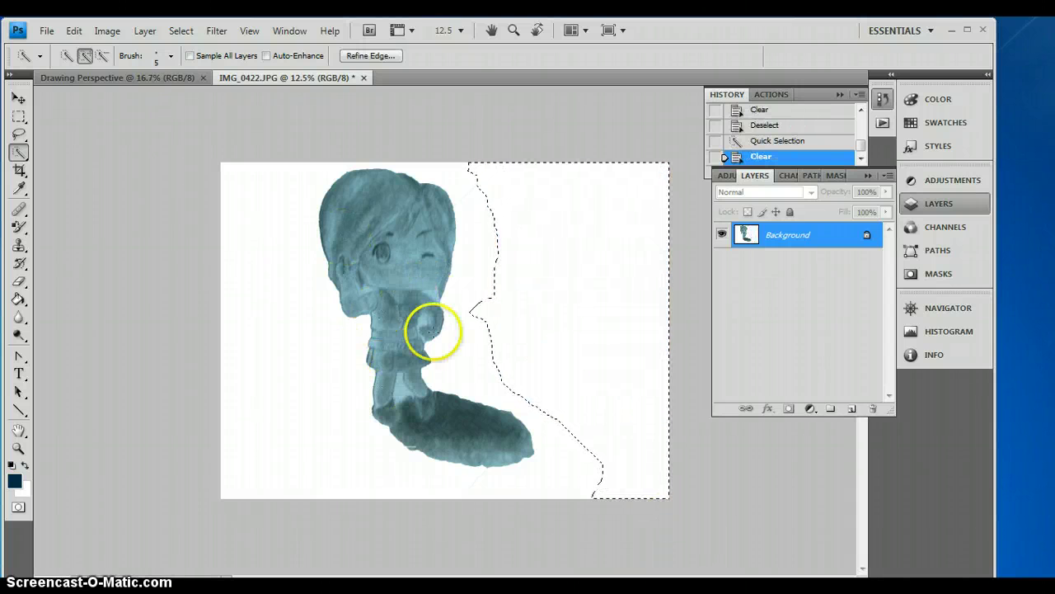
key(ctrl+d)
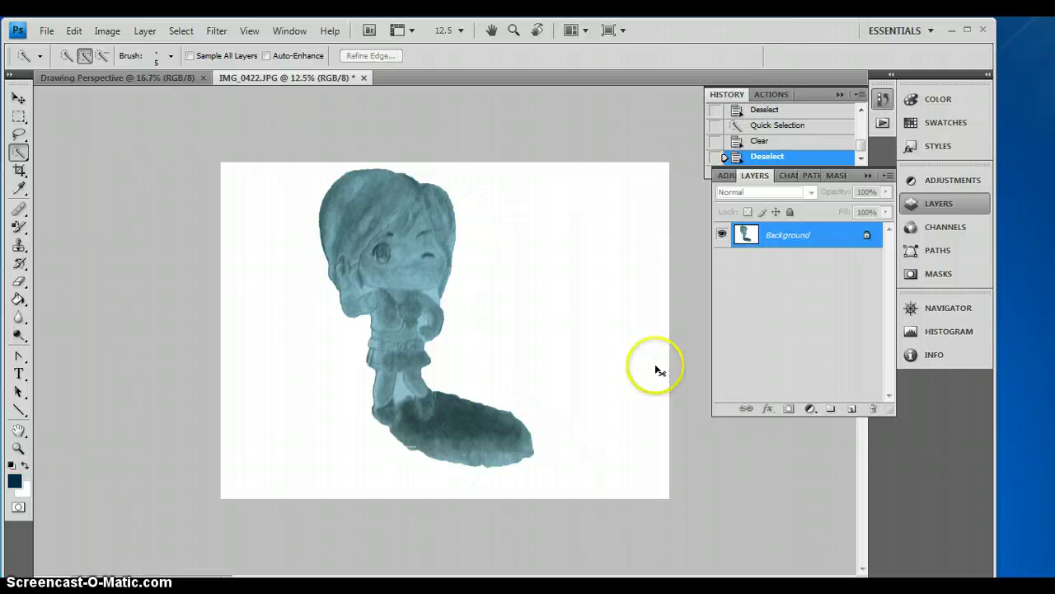
Float the IMG_0422.JPG window to copy its image into the Drawing Perspective document with the Move tool, and dock the window again.
click(249, 79)
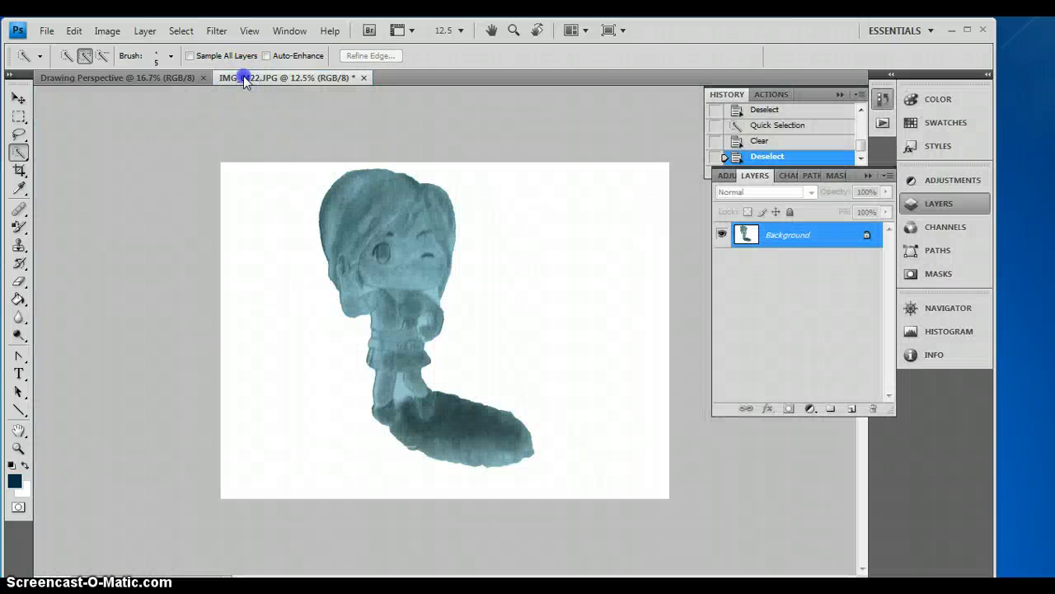
drag(276, 99, 496, 229)
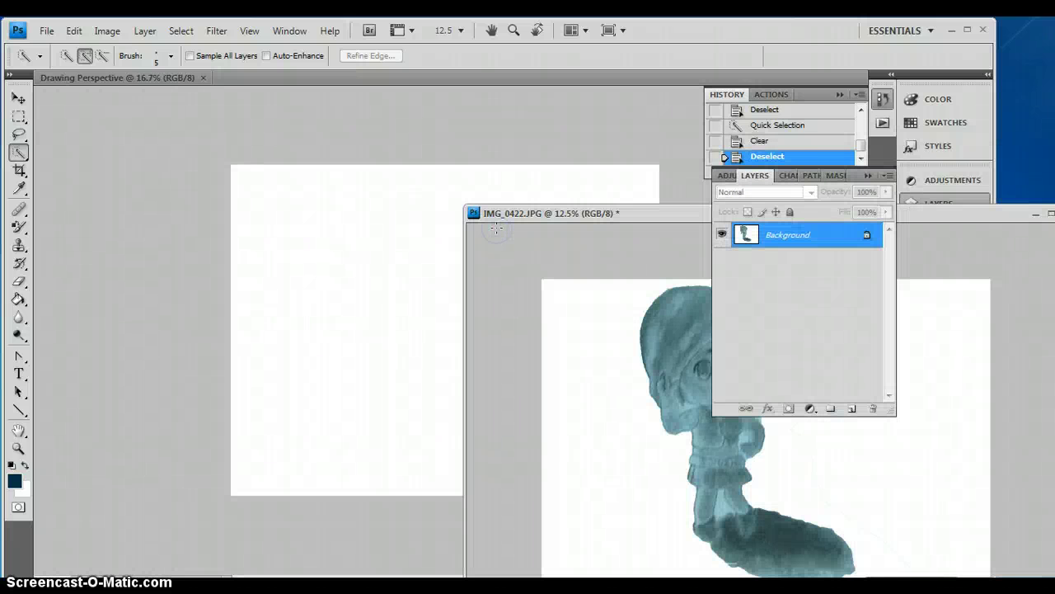
click(19, 98)
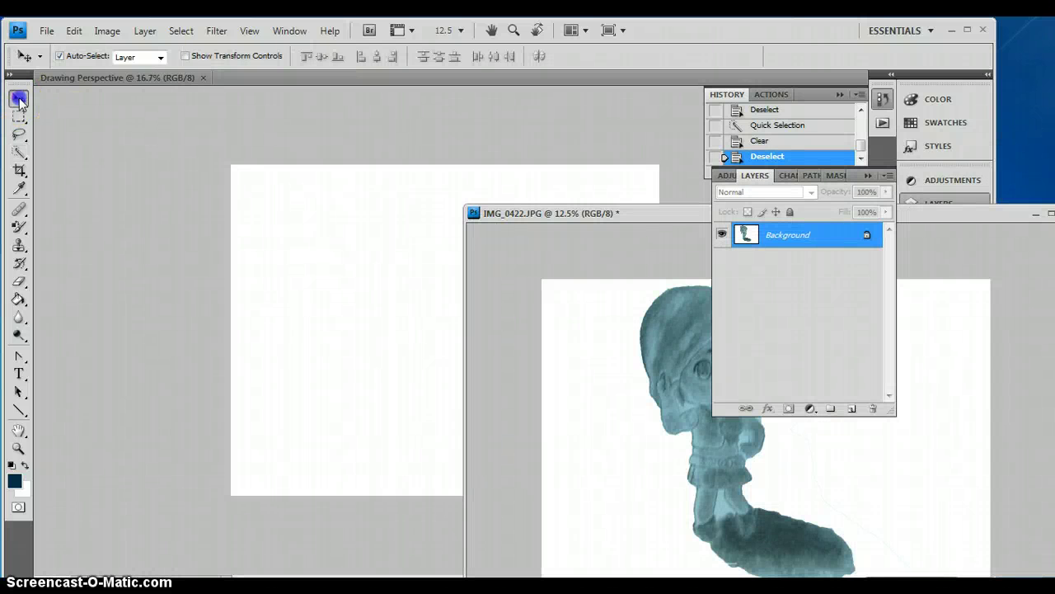
click(241, 124)
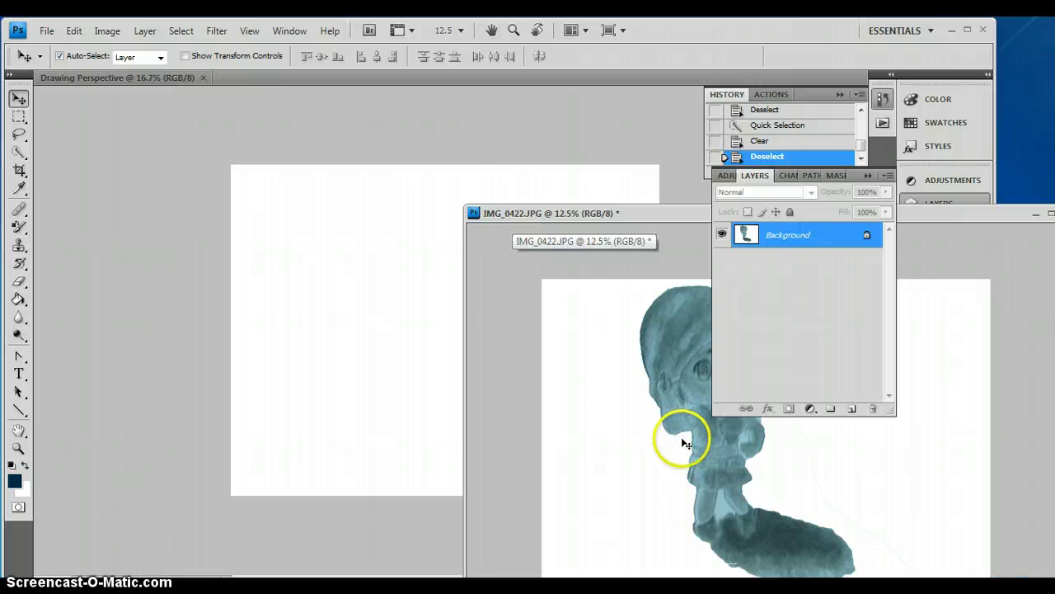
drag(511, 378, 341, 349)
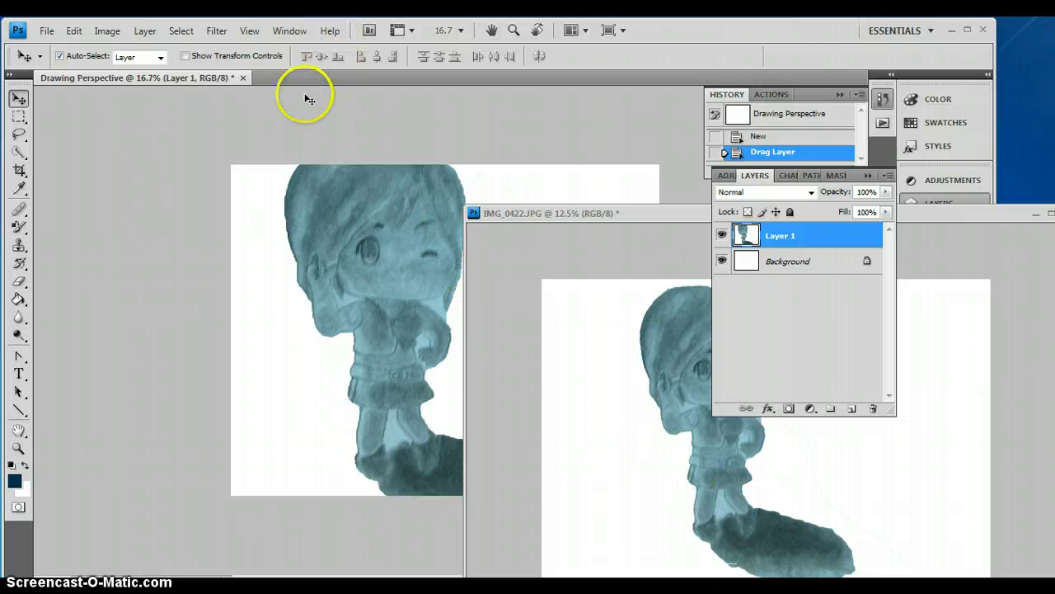
drag(506, 211, 384, 83)
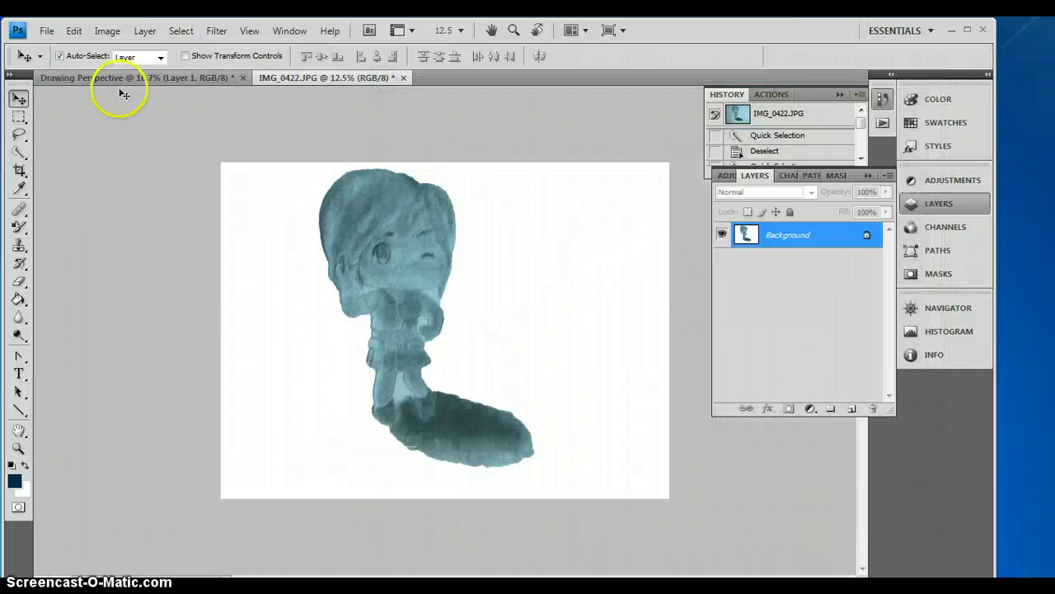
Scale the figure layer in the Drawing Perspective document proportionally to 59.7% and position it within the page.
click(143, 80)
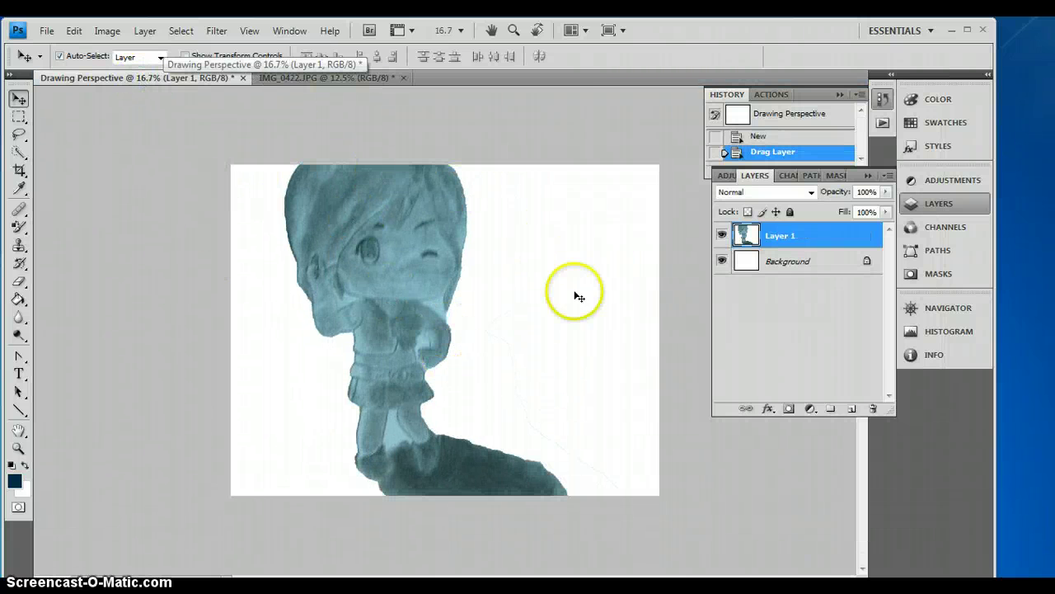
click(74, 31)
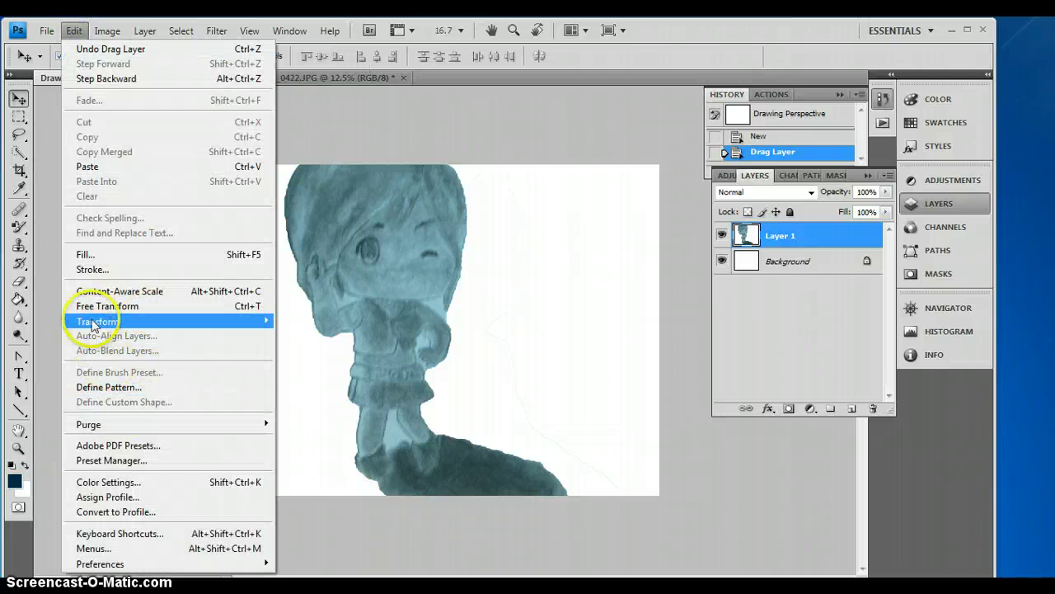
mouse_move(92, 323)
click(307, 342)
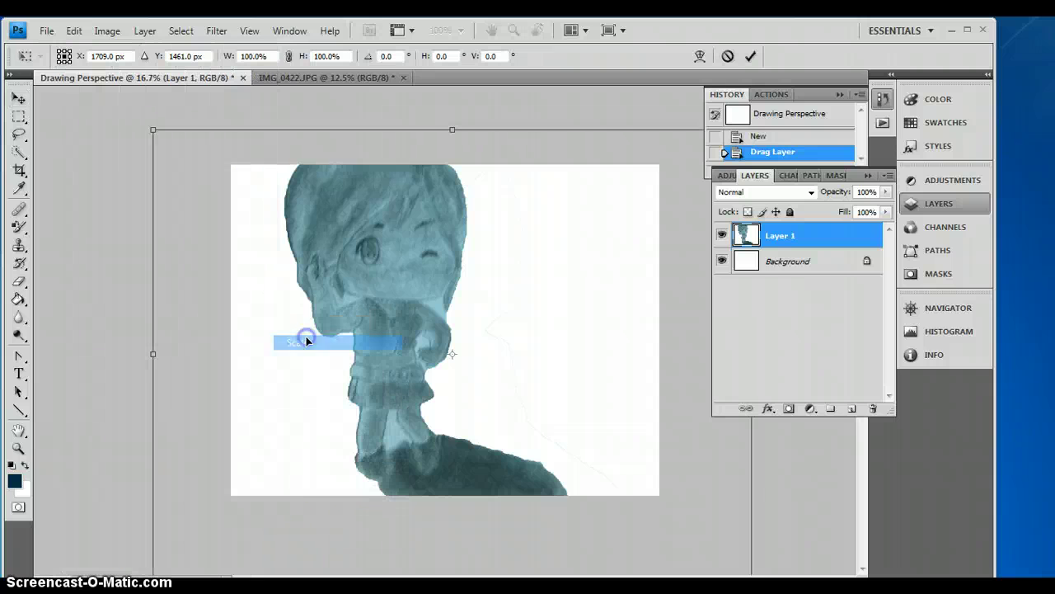
key(ctrl+minus)
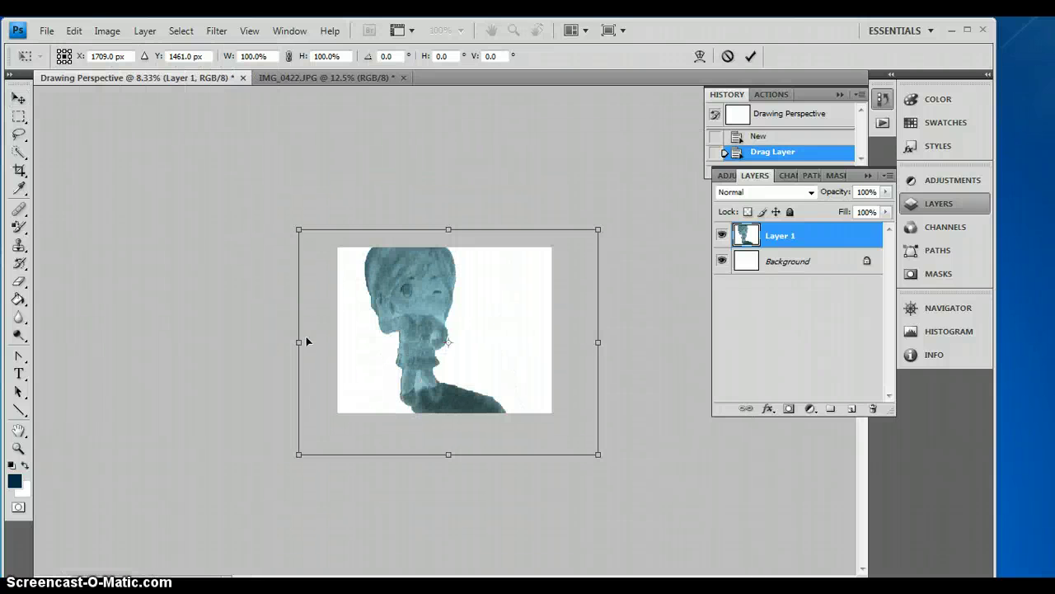
click(437, 350)
drag(296, 231, 387, 299)
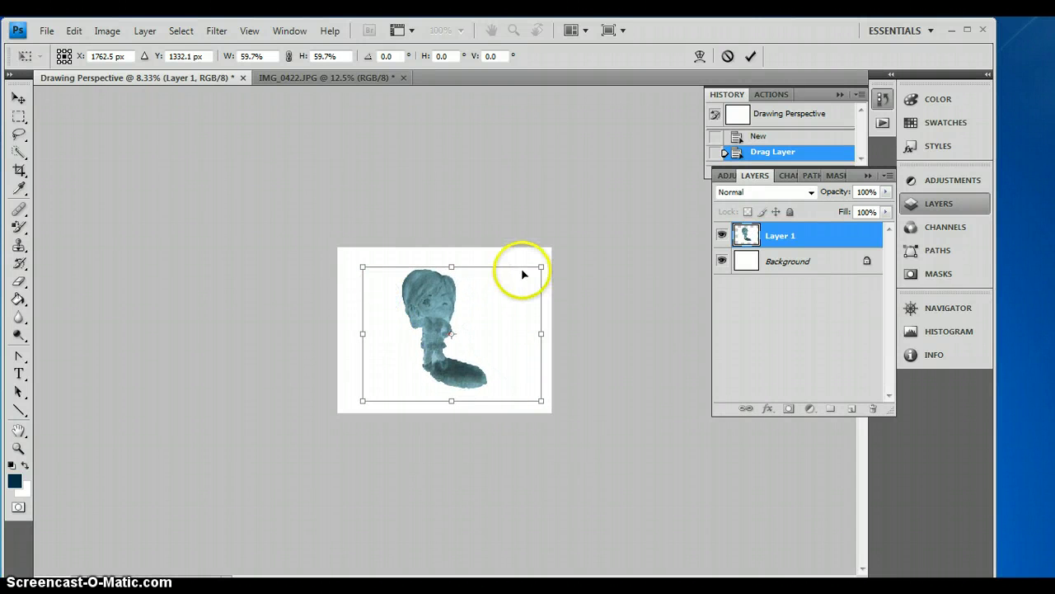
key(ctrl+plus)
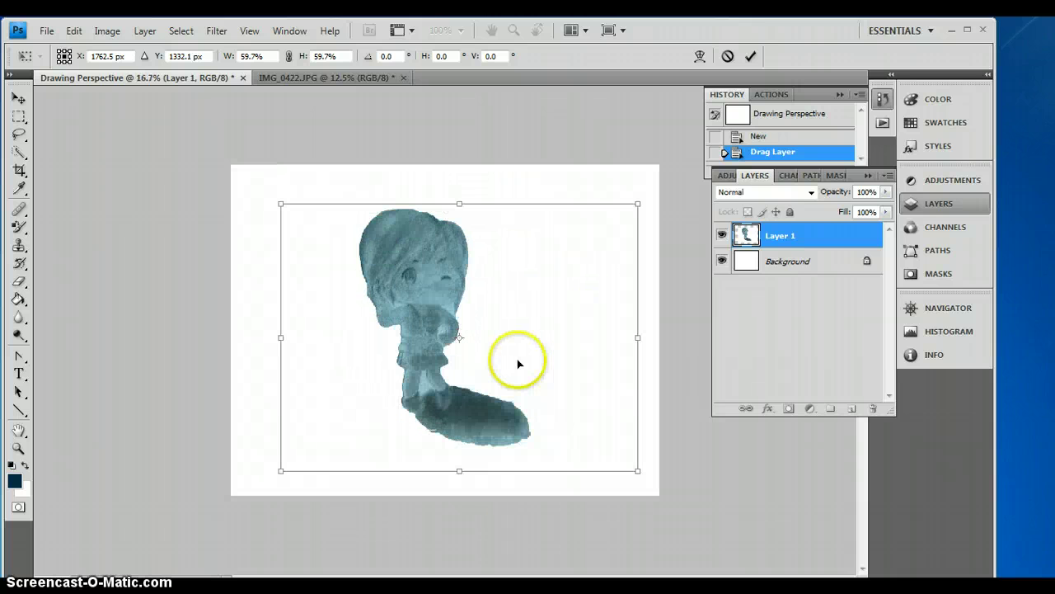
key(Return)
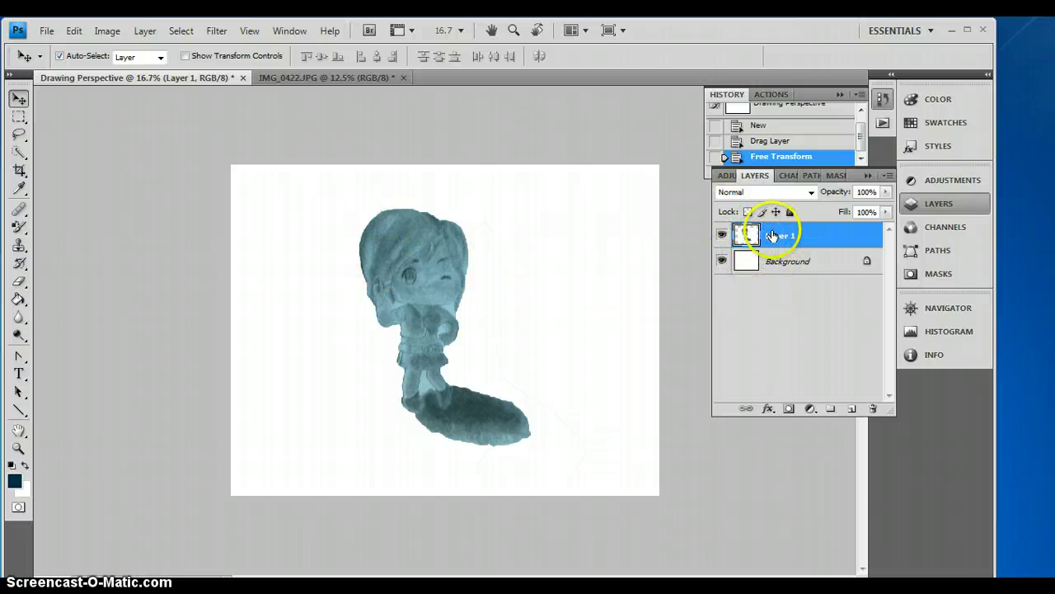
Quick-select the white areas to the left, right and below the figure and shadow on Layer 1 and delete them.
click(18, 151)
click(324, 232)
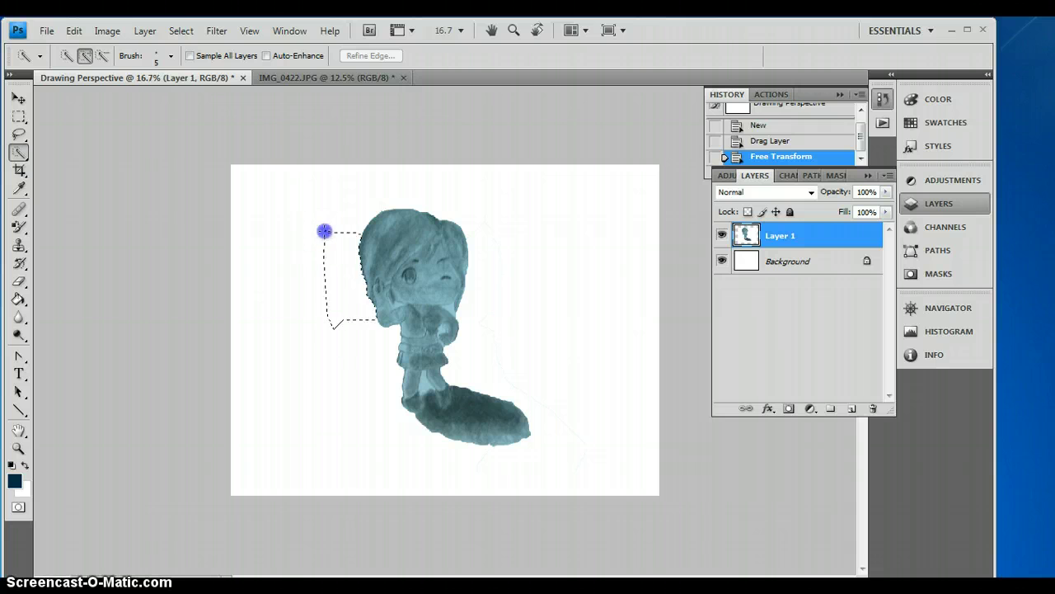
click(379, 454)
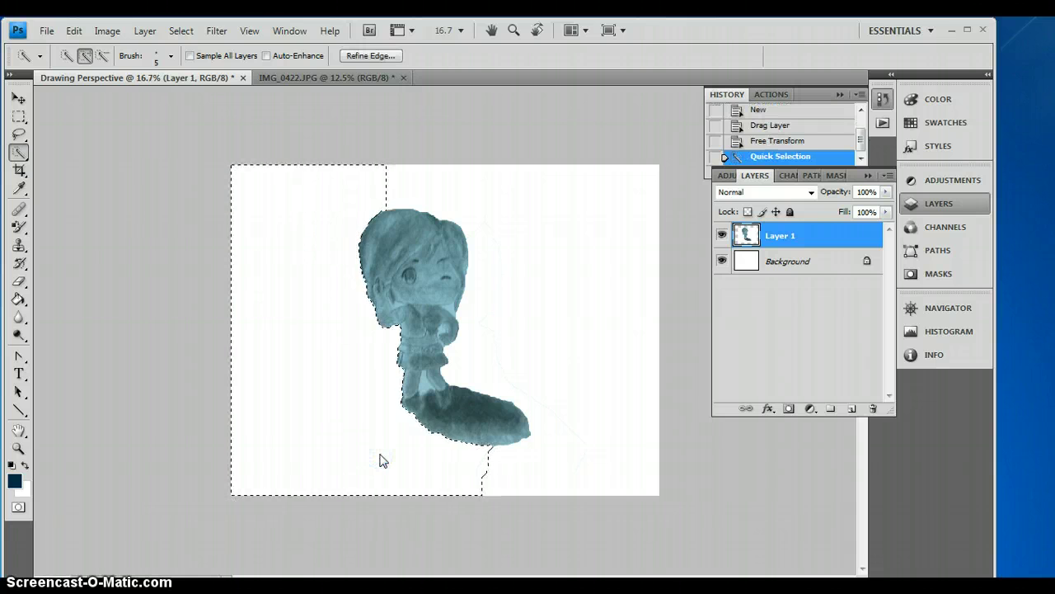
key(Delete)
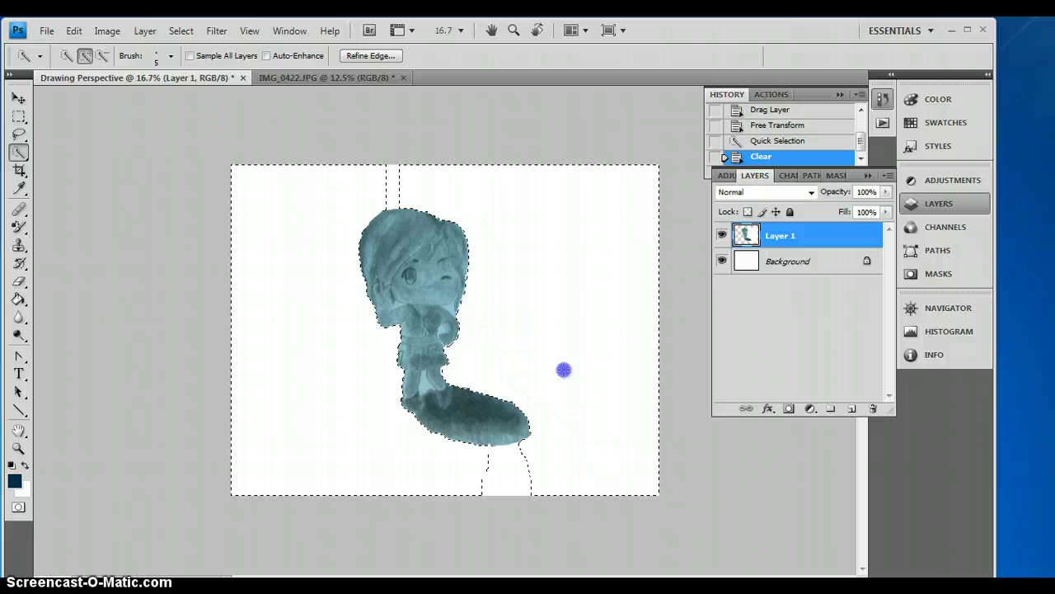
click(474, 483)
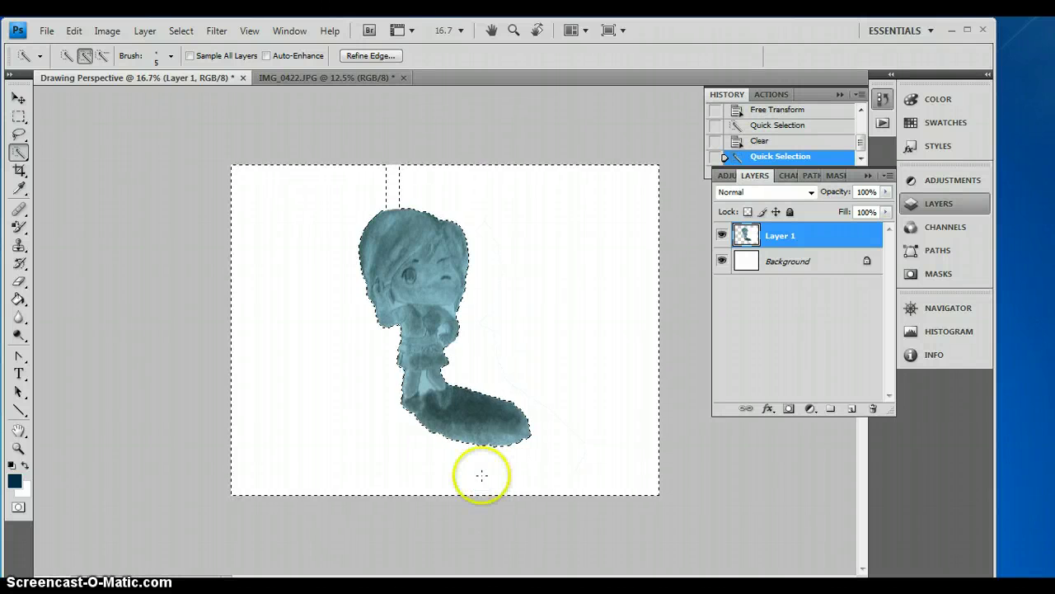
key(Delete)
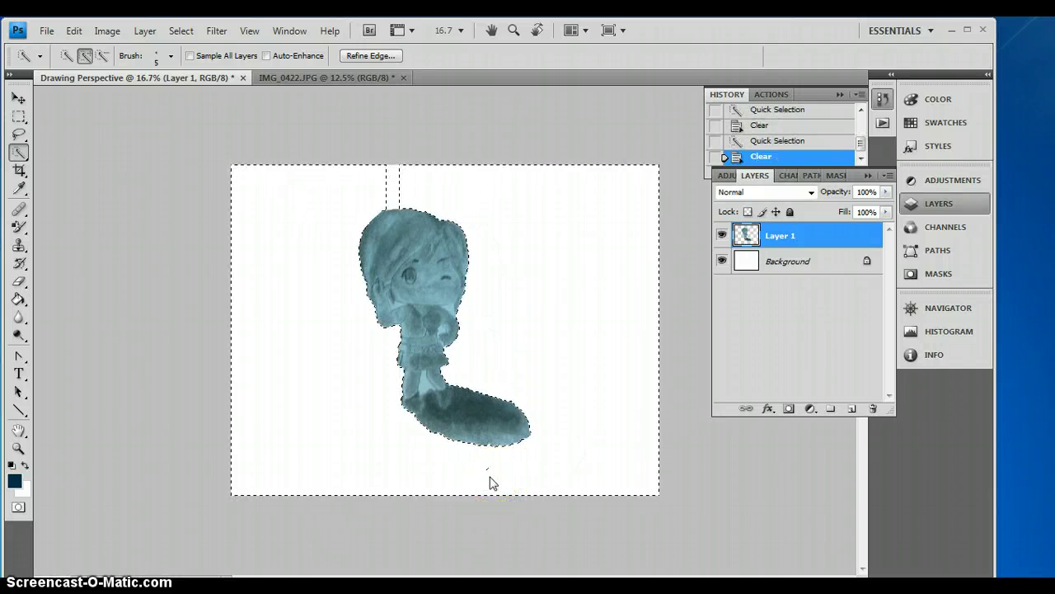
Quick-select and delete the leftover strip above the figure's head and the speck below the shadow, leaving nothing selected.
click(437, 207)
key(Delete)
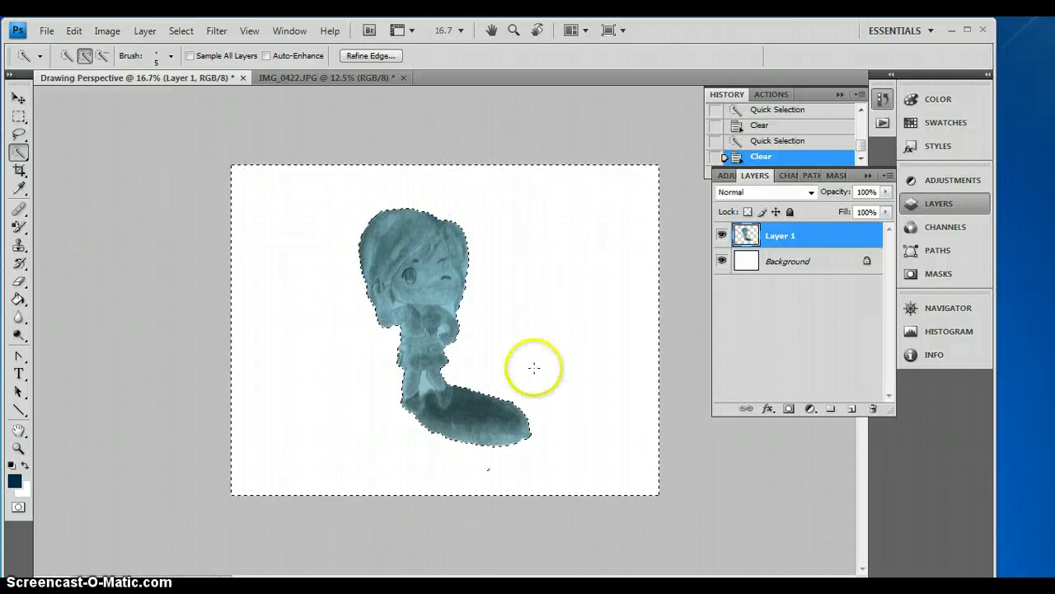
click(466, 470)
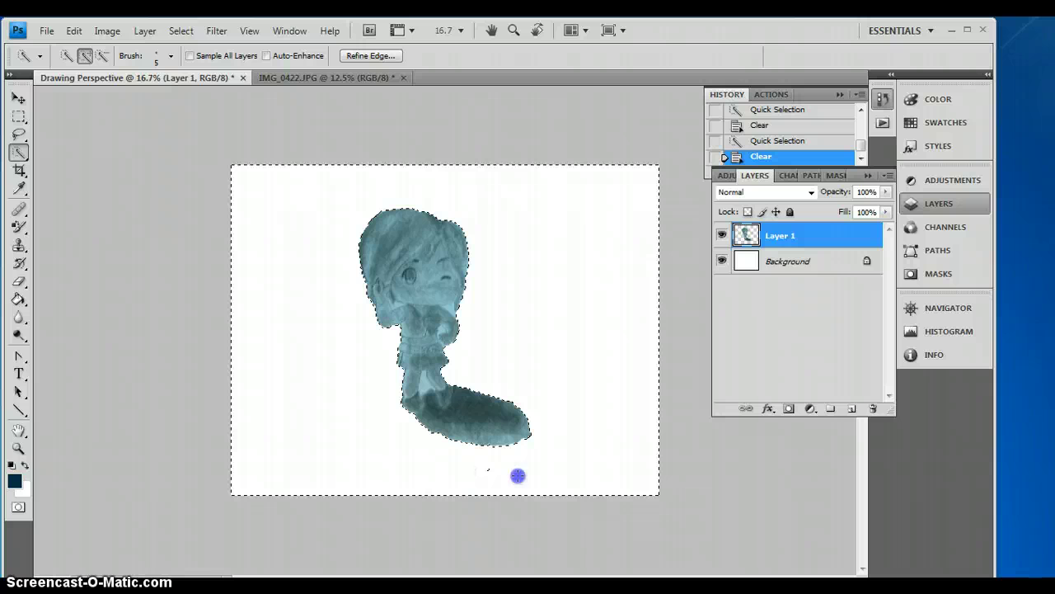
click(501, 469)
key(Delete)
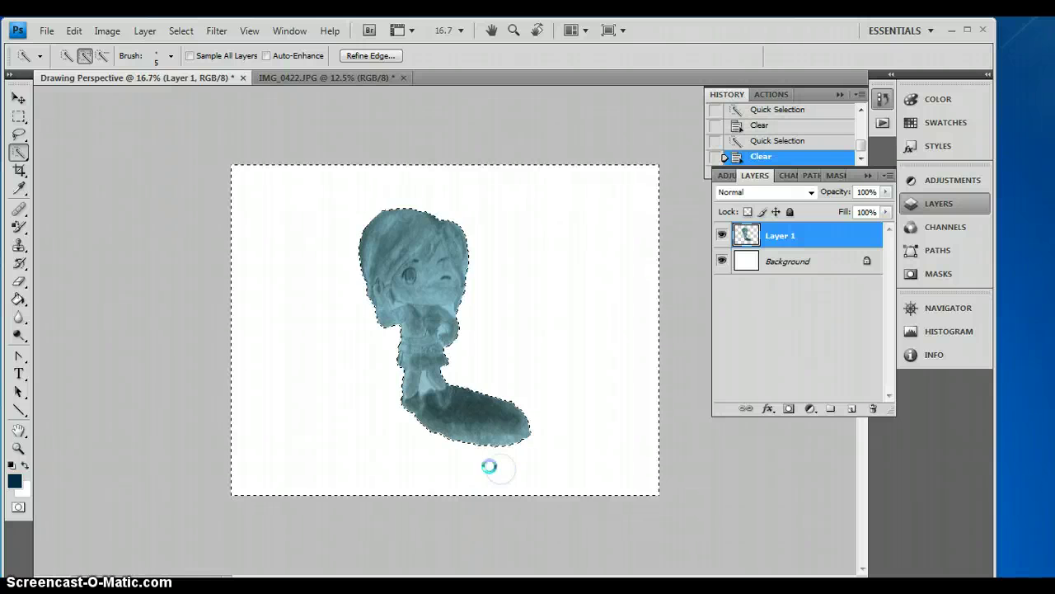
key(ctrl+d)
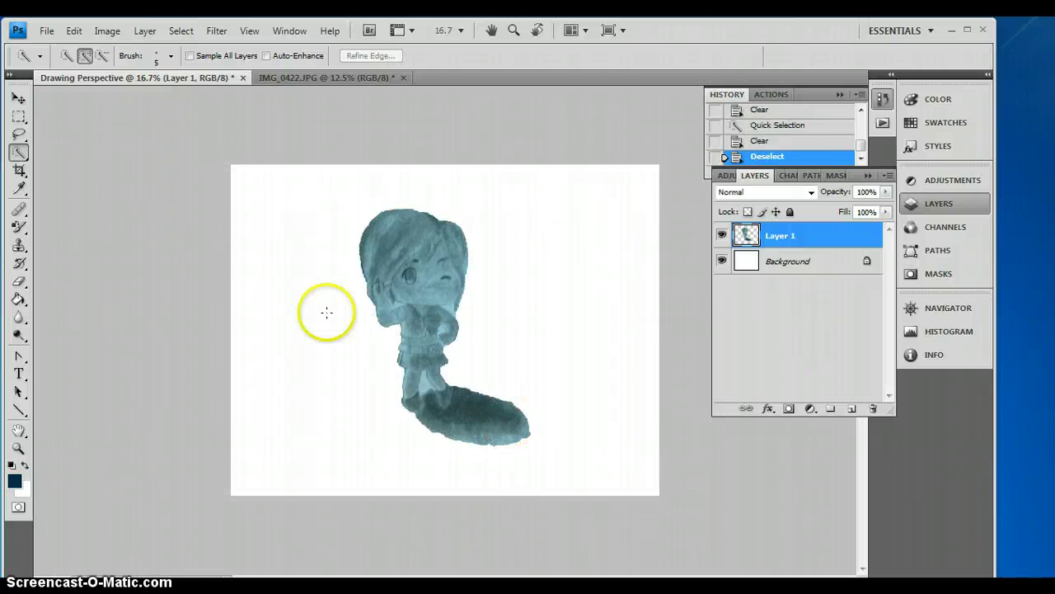
Move the cut-out figure on Layer 1 to the middle of the page with its shadow near the lower edge.
click(18, 97)
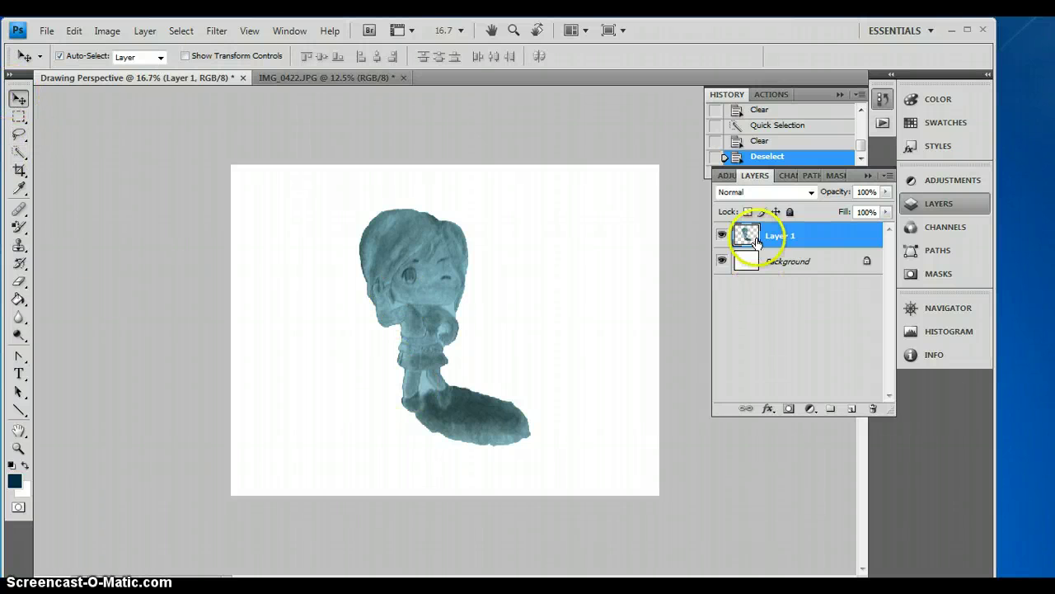
drag(430, 281, 282, 342)
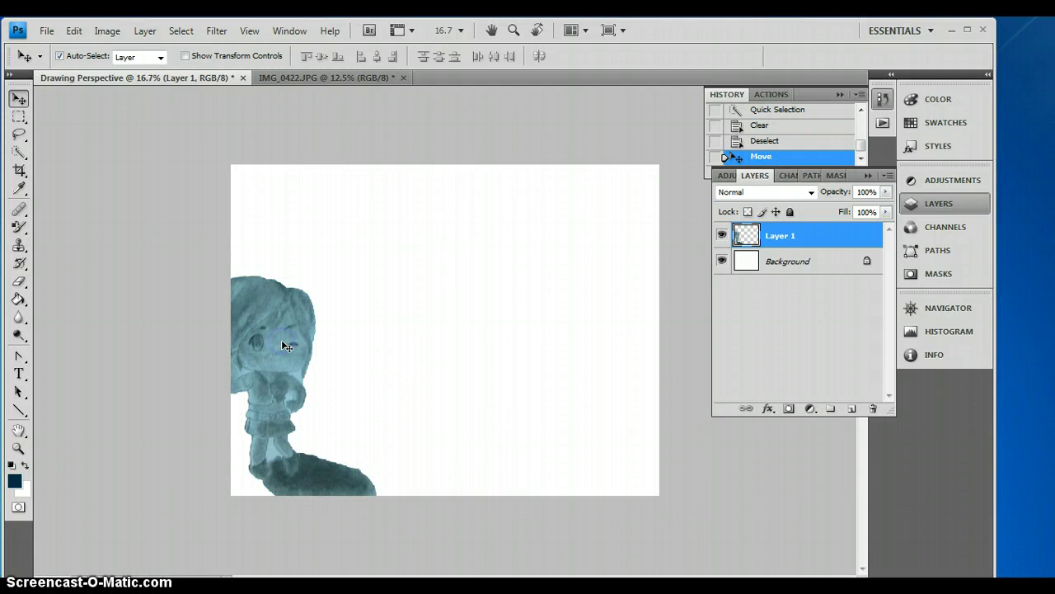
drag(352, 358, 456, 330)
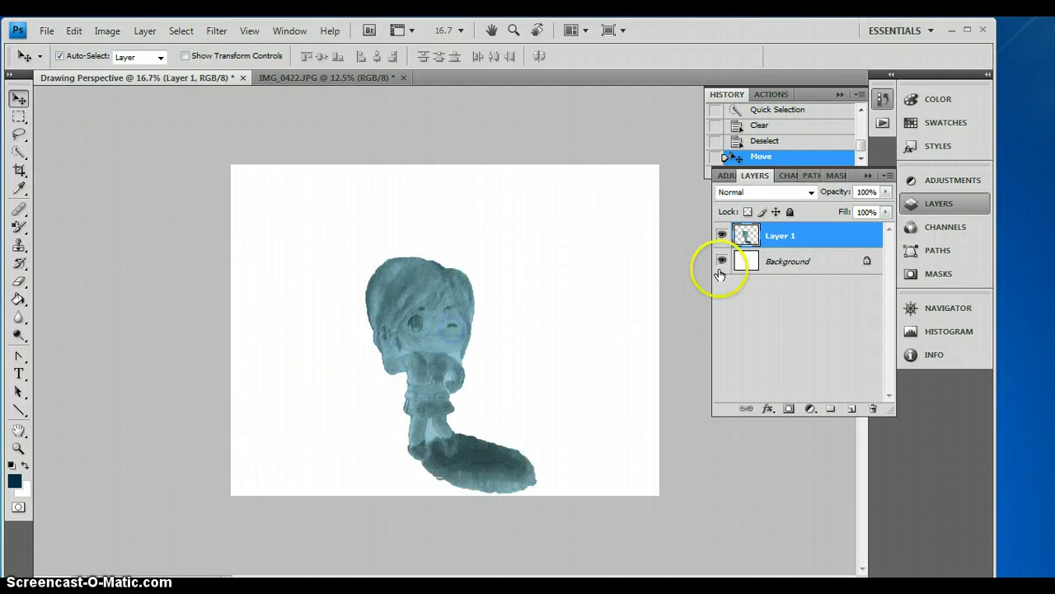
Duplicate the figure layer twice within Drawing Perspective, naming the copies Layer 2 and Layer 3.
right_click(781, 238)
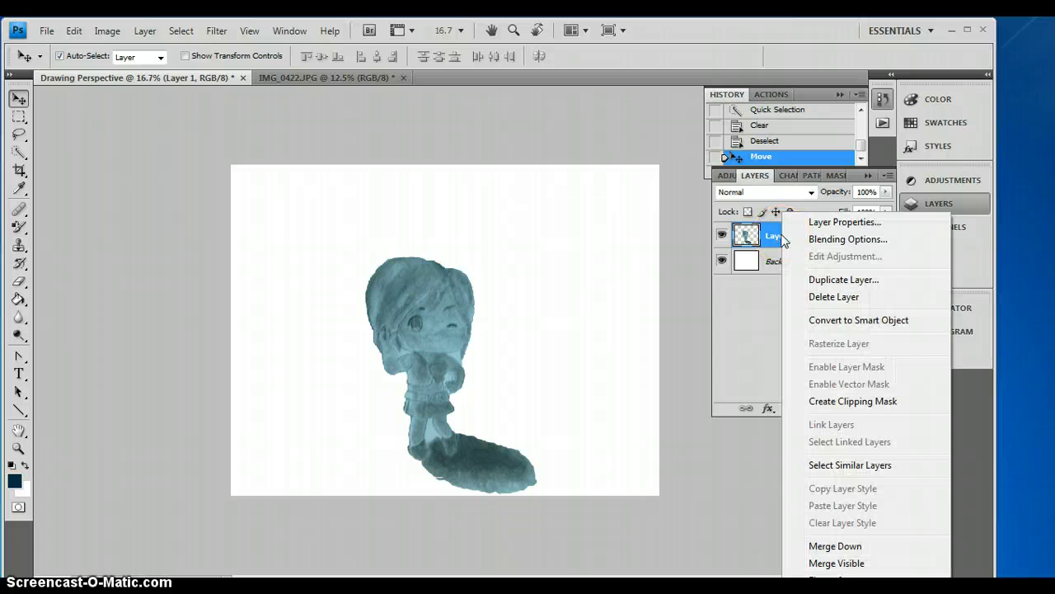
click(822, 281)
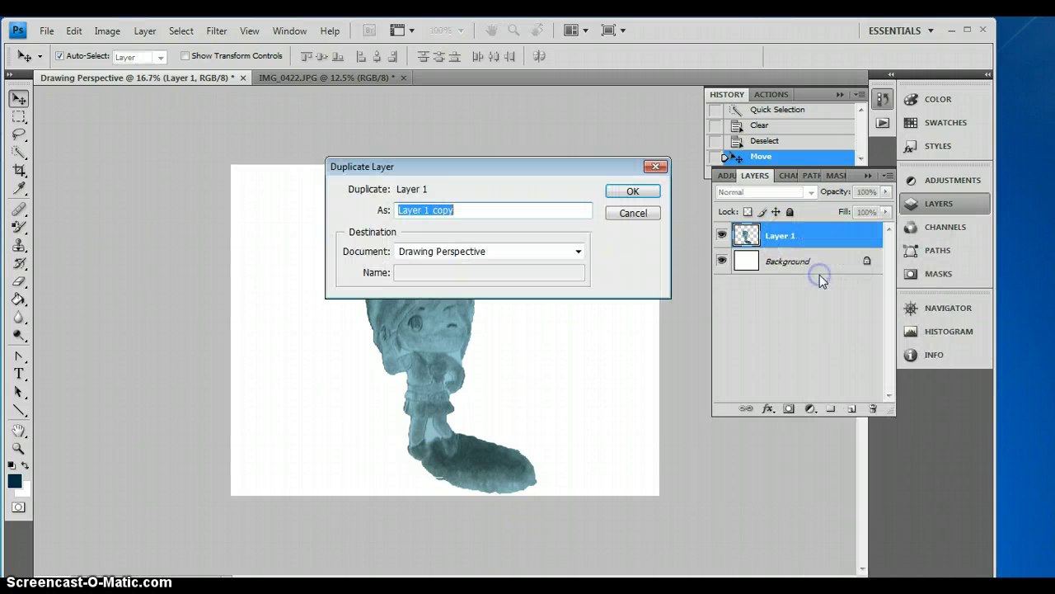
click(484, 213)
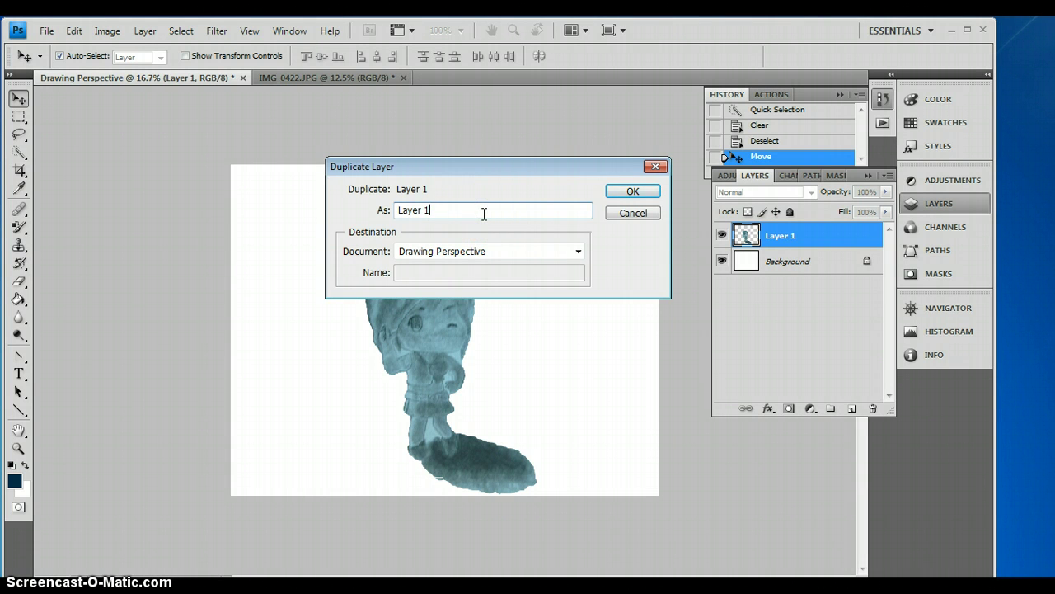
click(632, 192)
right_click(793, 242)
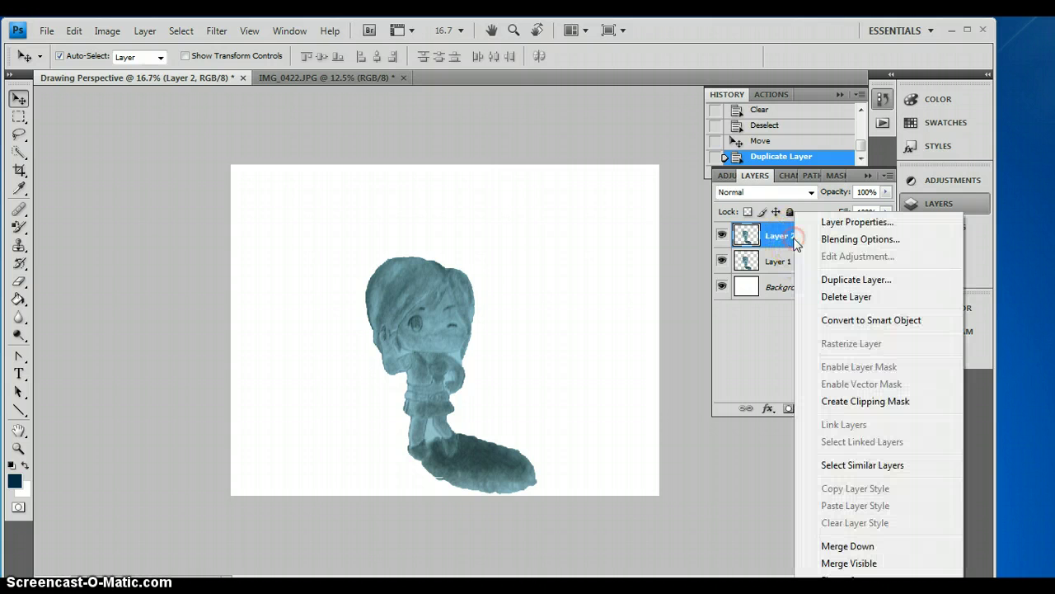
click(860, 282)
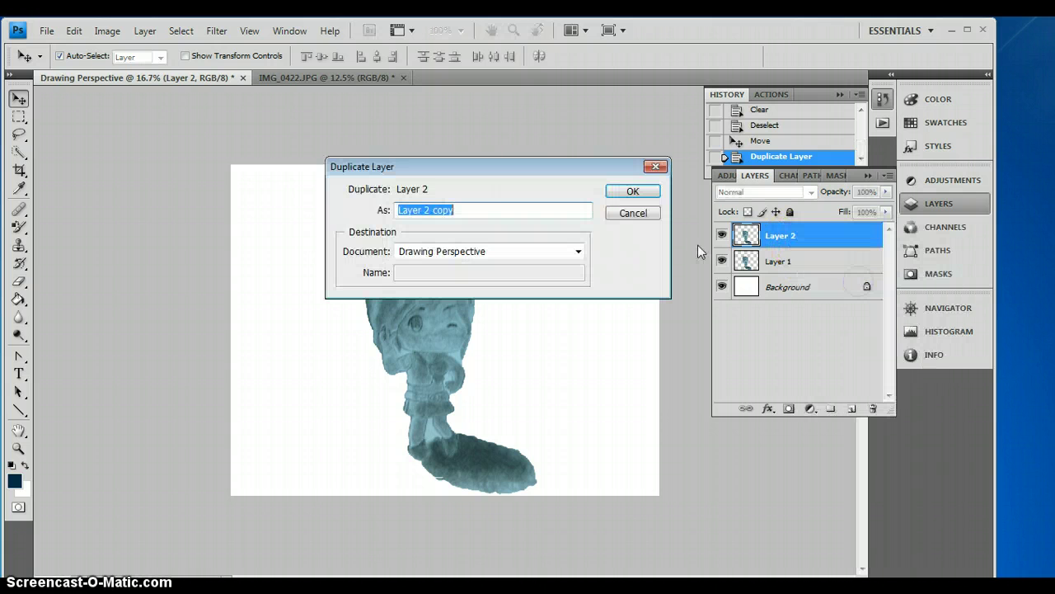
click(484, 202)
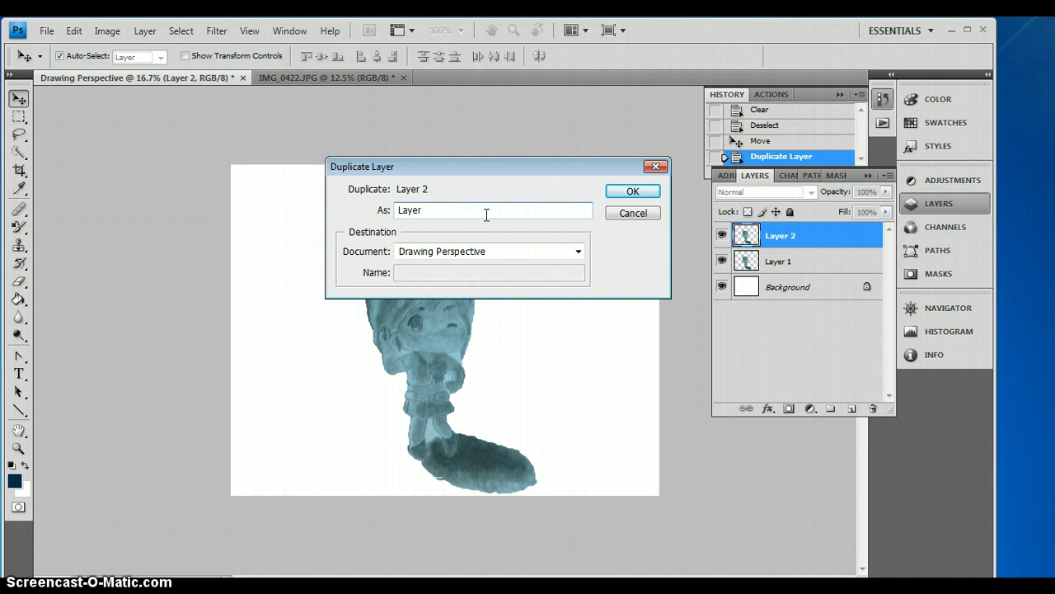
text(3)
key(Return)
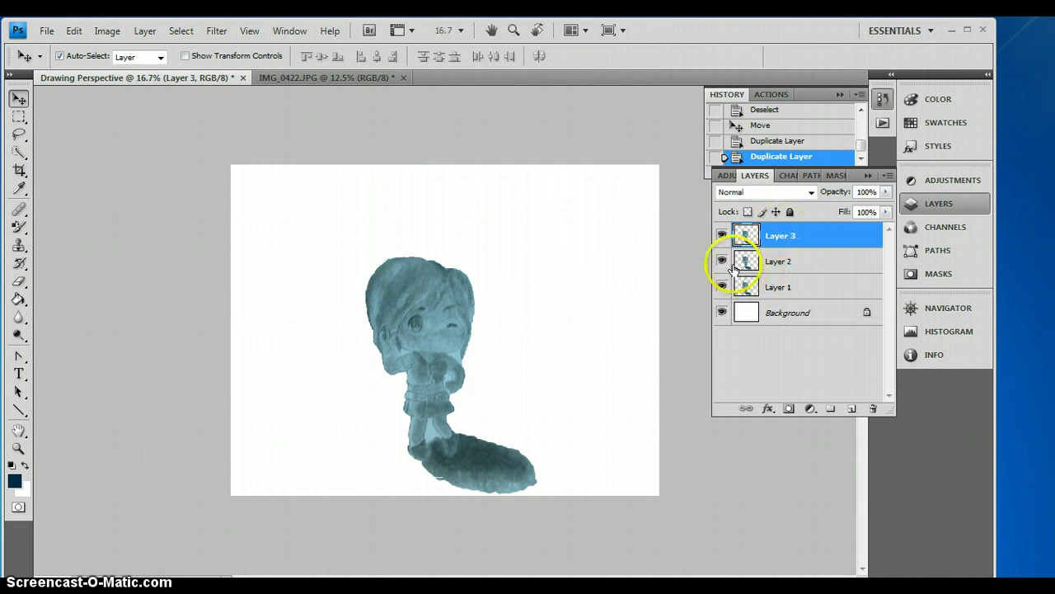
Hide Layer 3 while moving Layer 2's figure to the page's right edge, then show it and move its figure to the upper left.
click(722, 262)
click(722, 236)
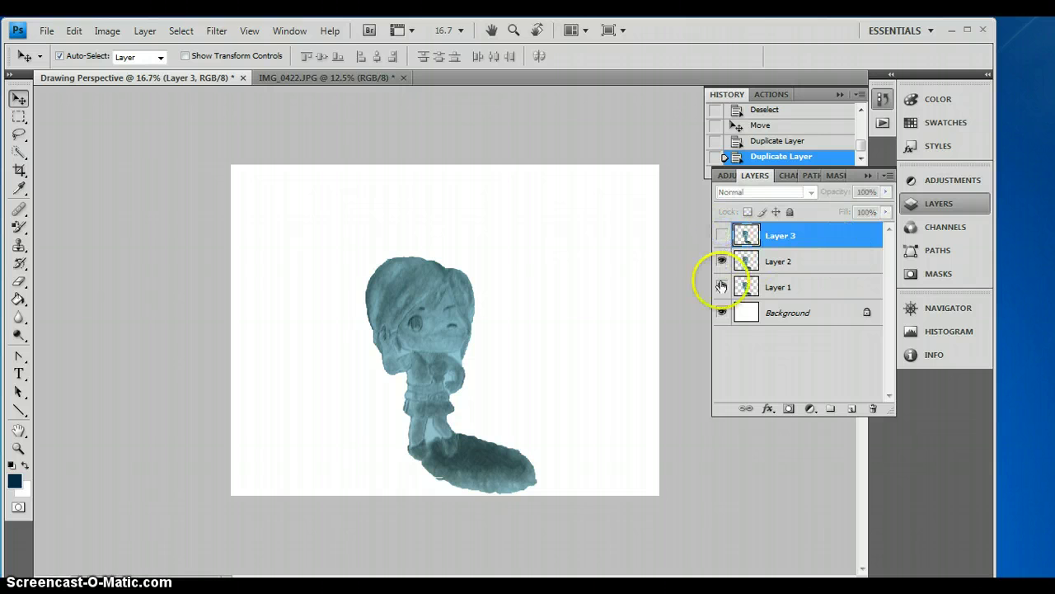
drag(398, 295, 520, 262)
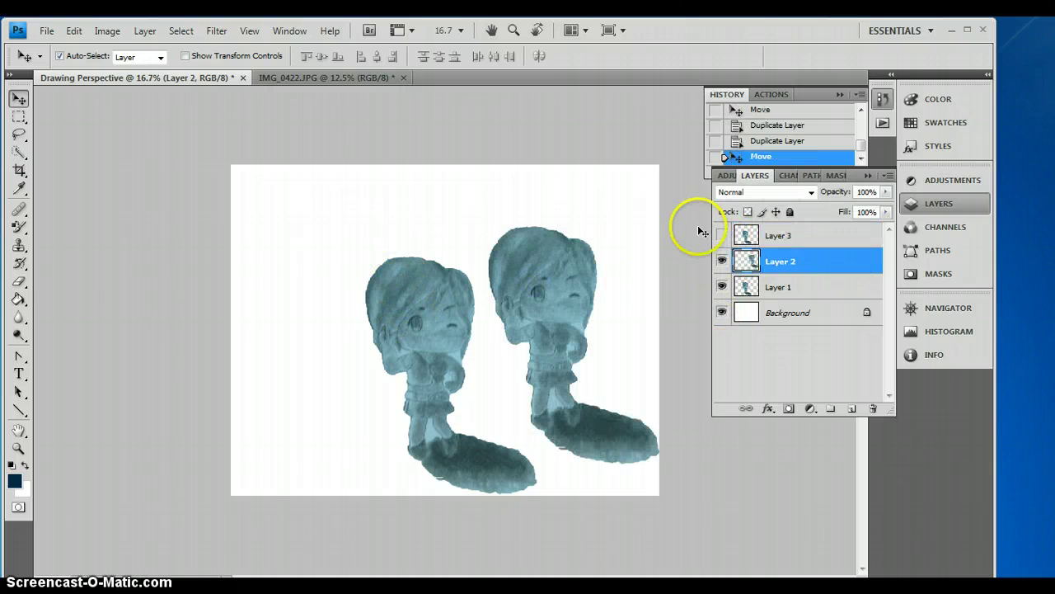
click(722, 236)
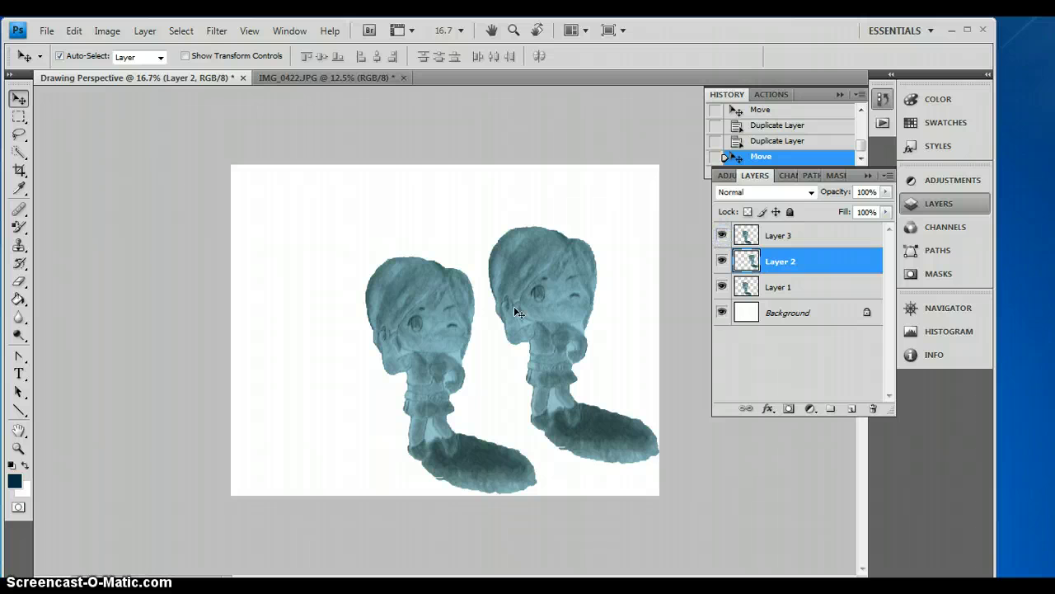
drag(405, 306, 301, 265)
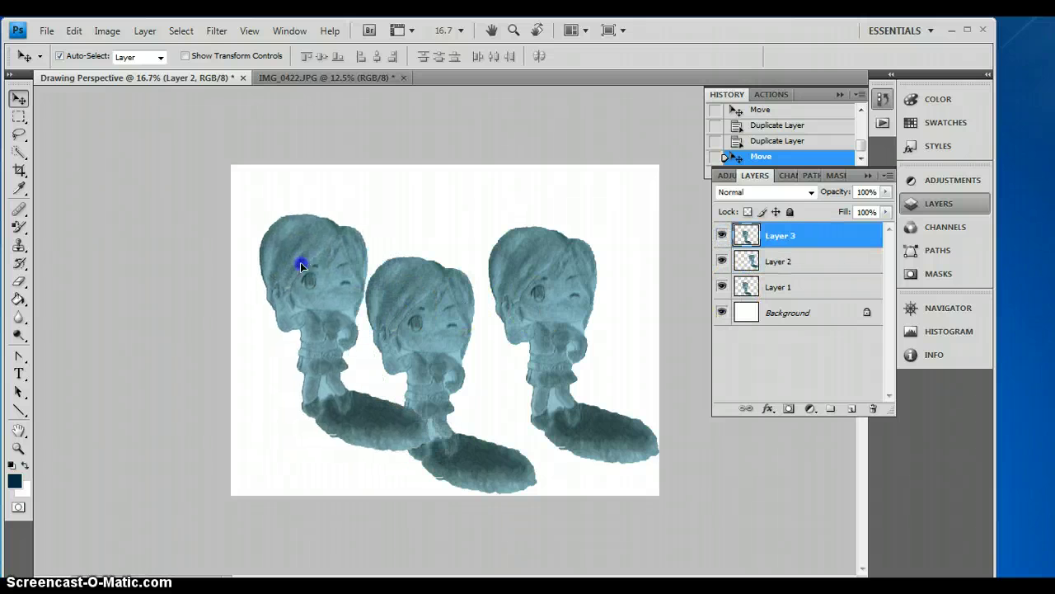
Hide and reshow Layer 2 and Layer 1 to check which figure belongs to each layer.
click(722, 261)
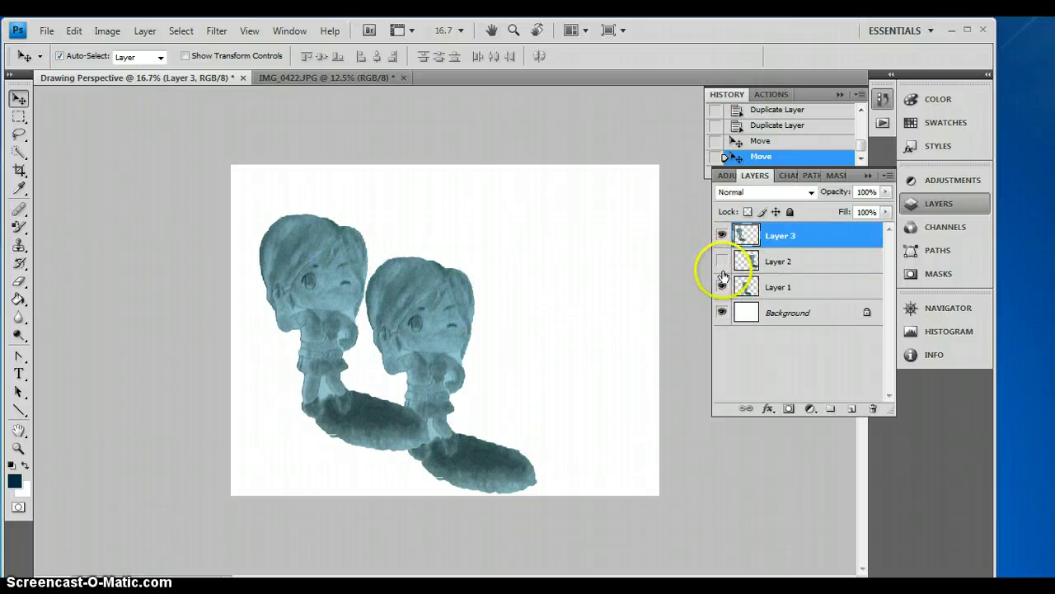
click(723, 286)
click(722, 260)
click(722, 286)
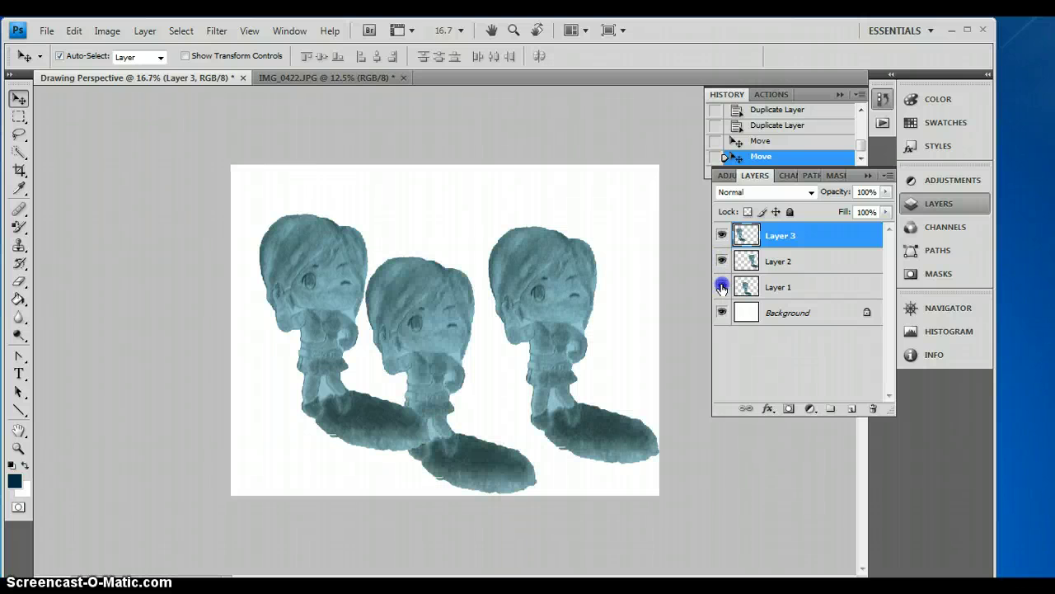
Reorder the figure layers so that Layer 1 is in front, Layer 2 behind it and Layer 3 just above the Background.
click(787, 288)
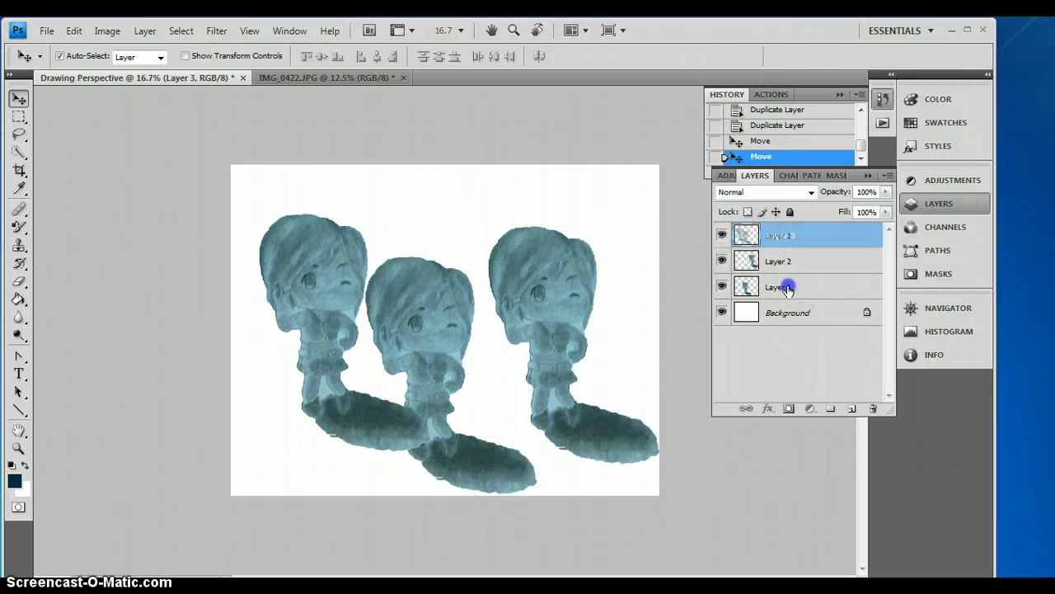
click(779, 234)
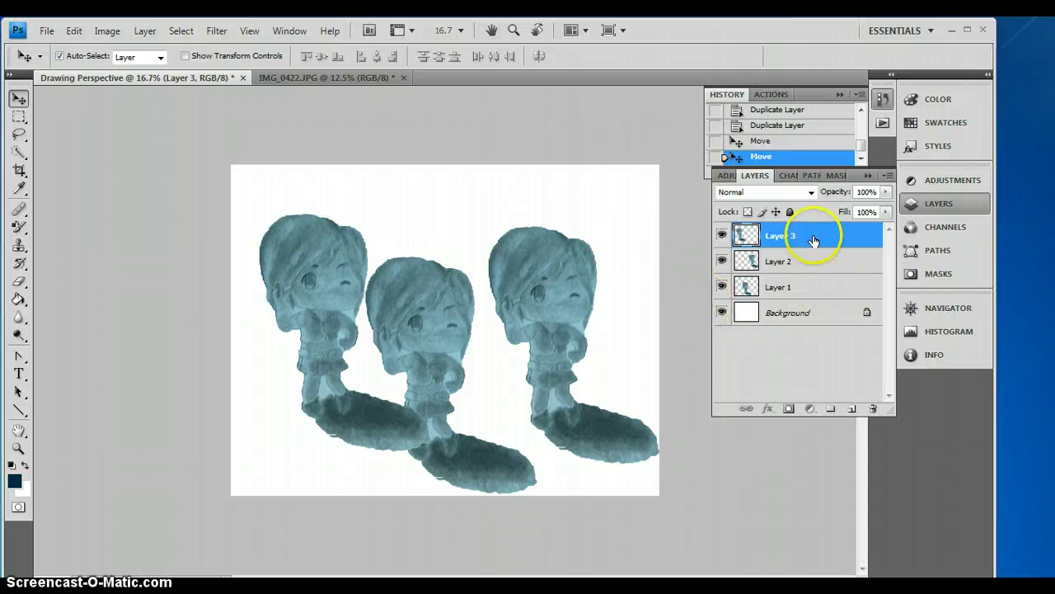
drag(808, 238, 798, 284)
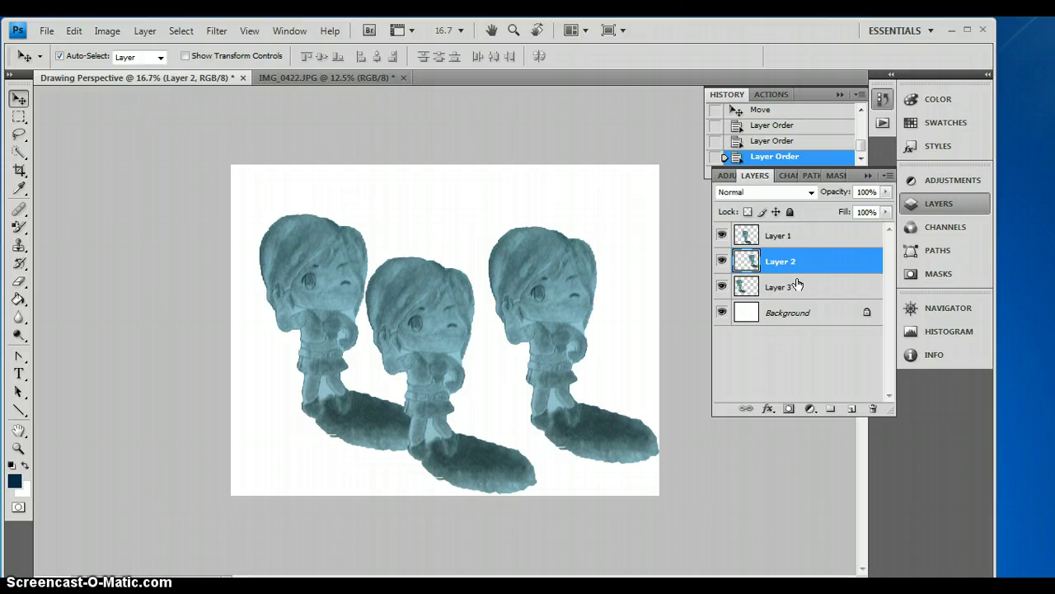
click(811, 270)
Place Layer 1's figure slightly overlapping Layer 2's figure, and shift both figures together down towards the page's lower edge.
drag(435, 314, 464, 270)
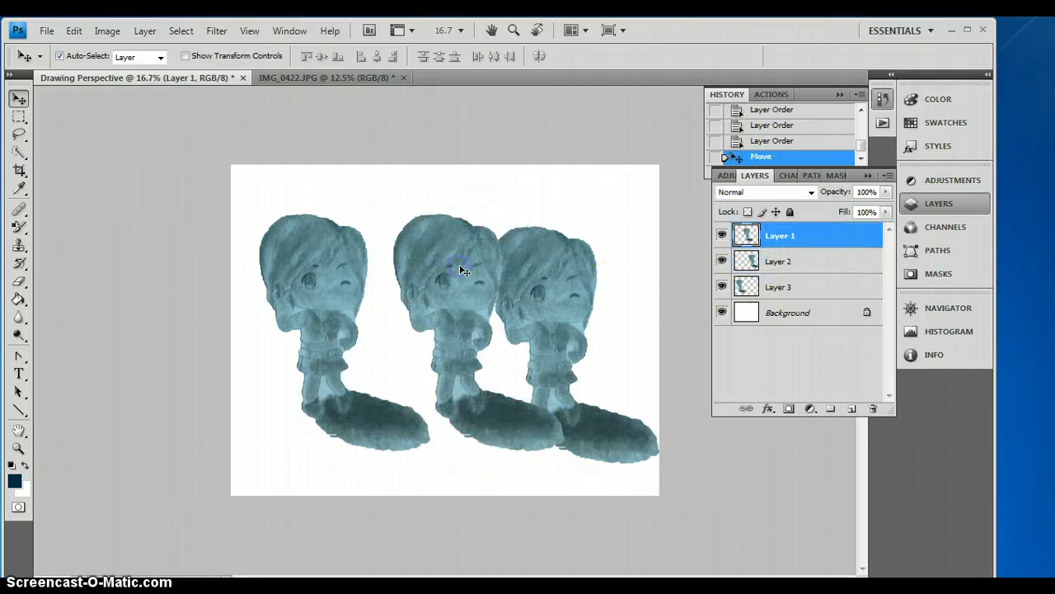
shift+click(601, 246)
drag(568, 247, 568, 271)
Move only Layer 1's figure left so it overlaps Layer 3's figure, level with Layer 2's figure.
click(788, 265)
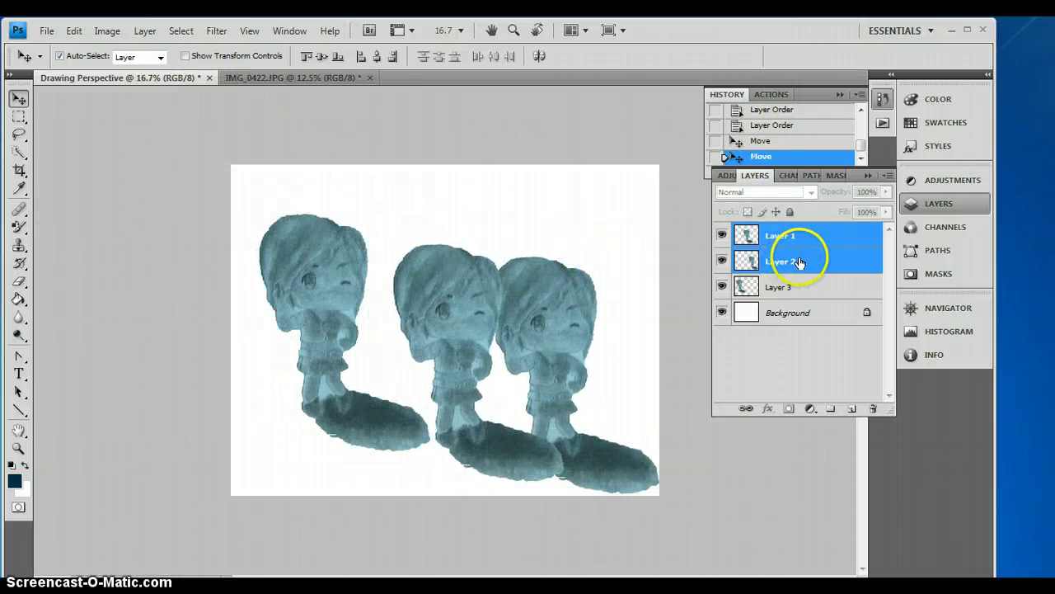
click(796, 239)
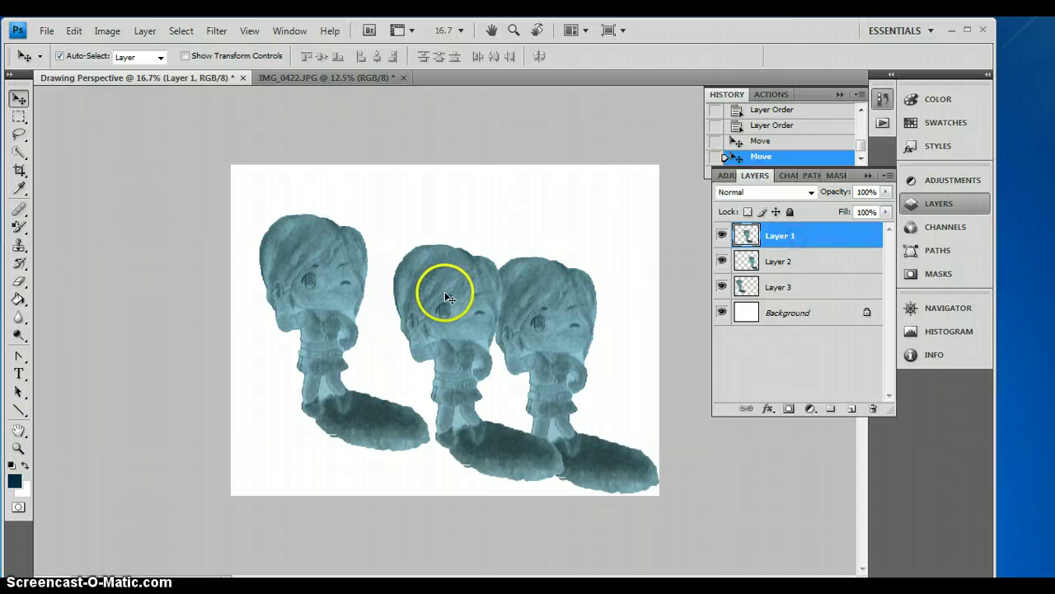
drag(457, 288, 395, 299)
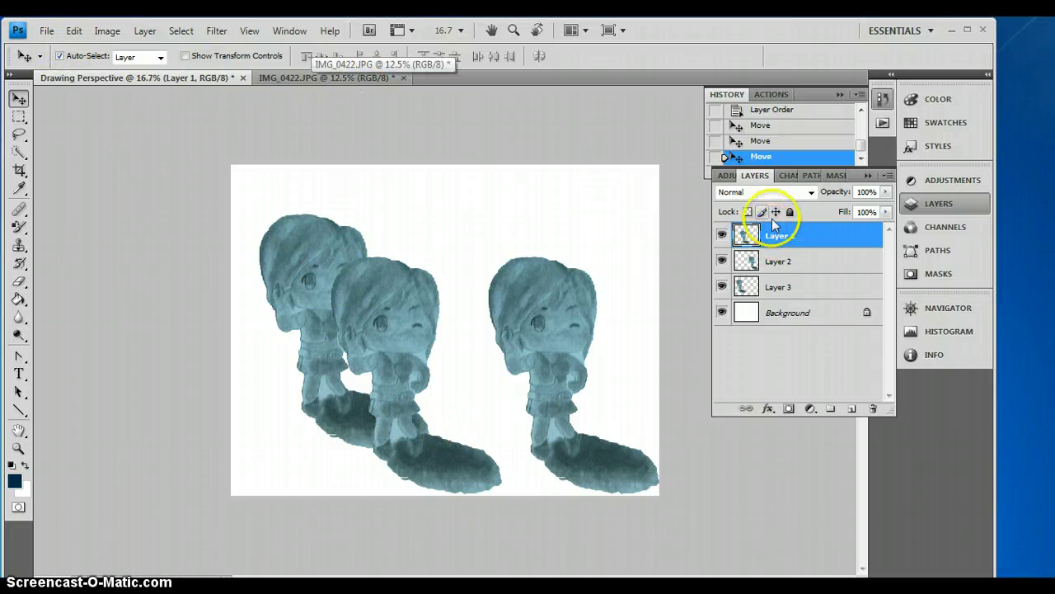
Apply a Levels adjustment to Layer 1 with RGB input levels of 63, 1.22 and 191.
click(73, 30)
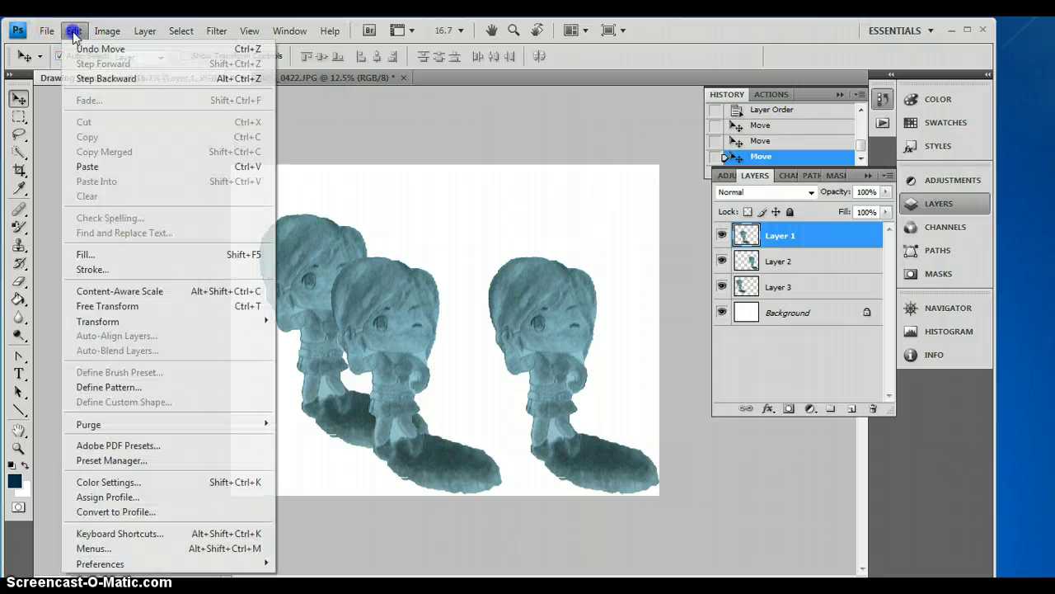
mouse_move(105, 31)
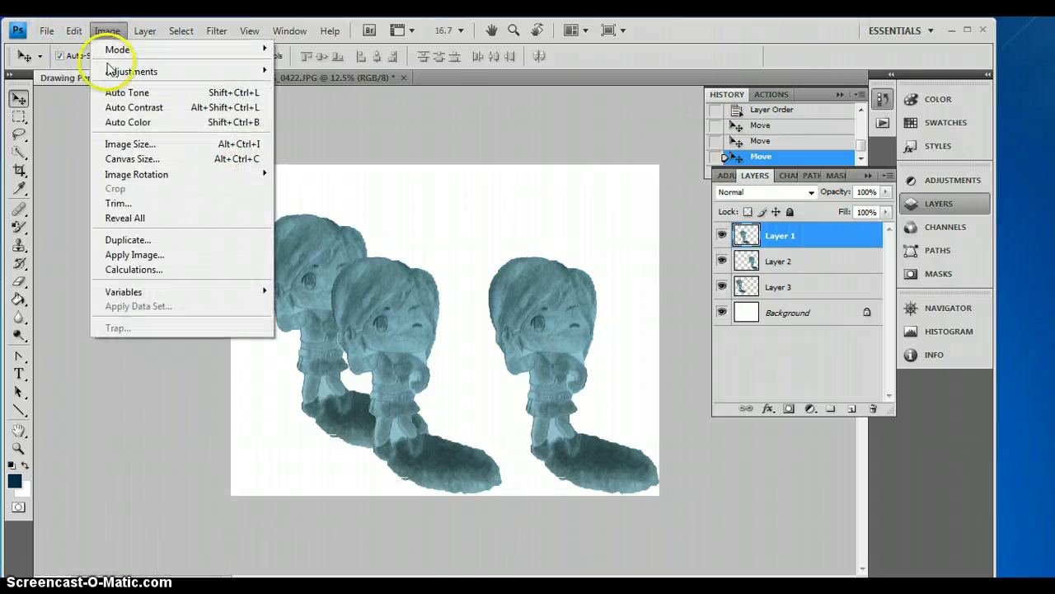
mouse_move(110, 71)
click(309, 85)
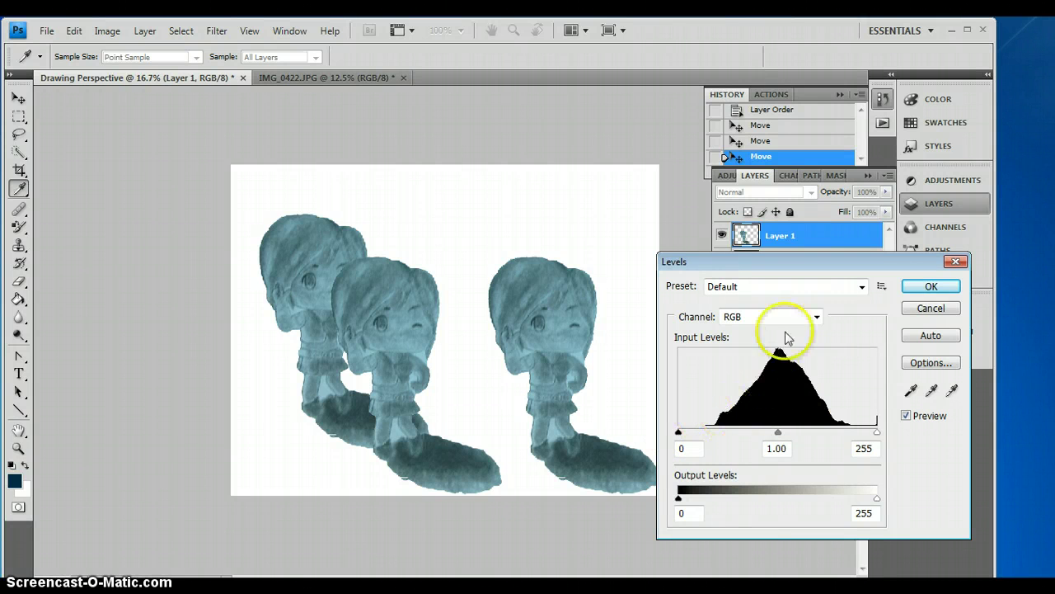
drag(679, 432, 714, 437)
drag(879, 437, 849, 433)
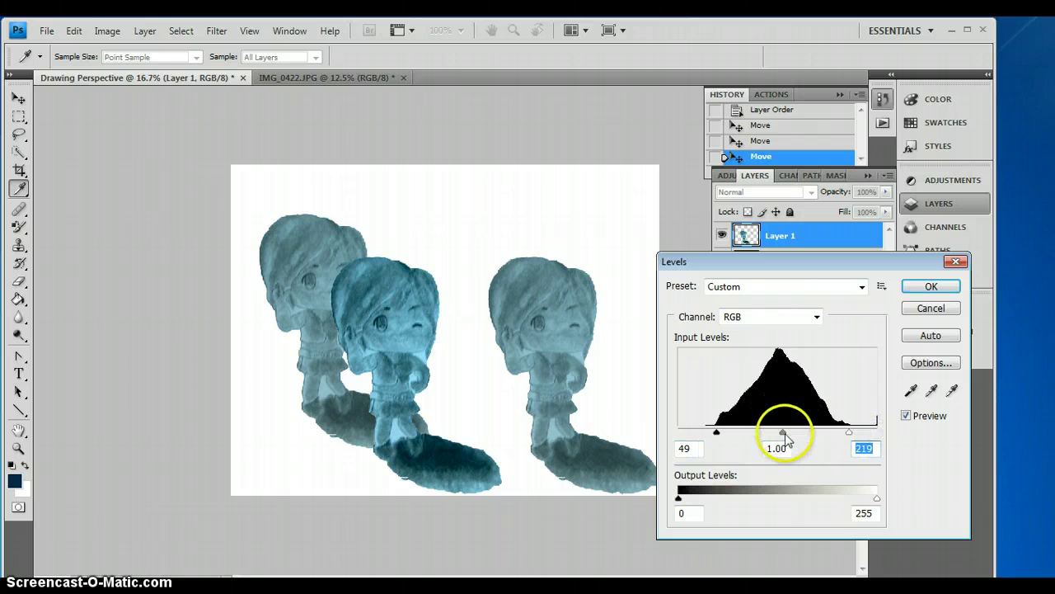
drag(783, 433, 720, 435)
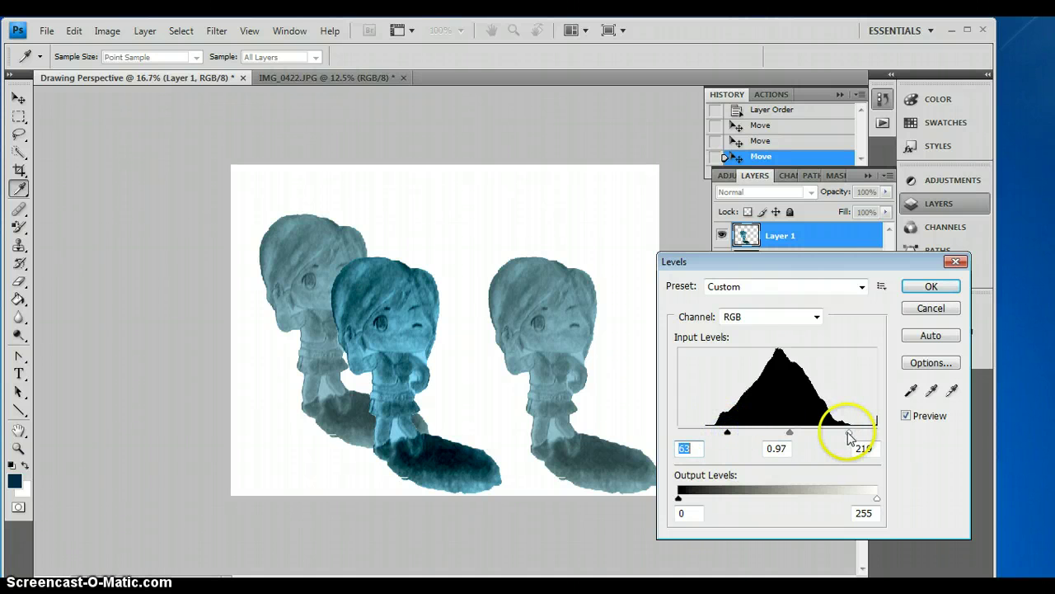
drag(849, 432, 774, 434)
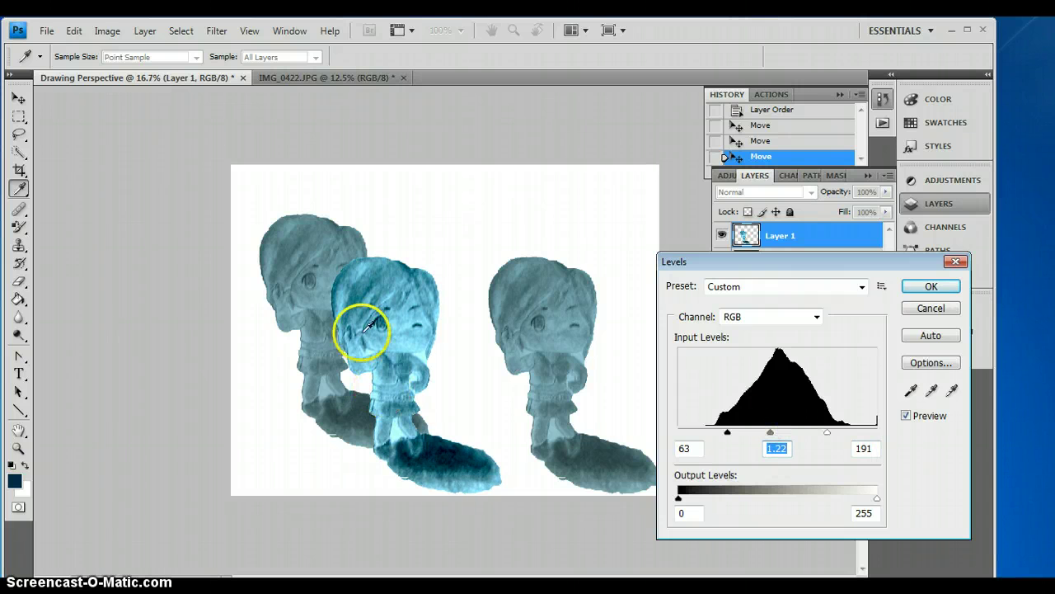
click(931, 286)
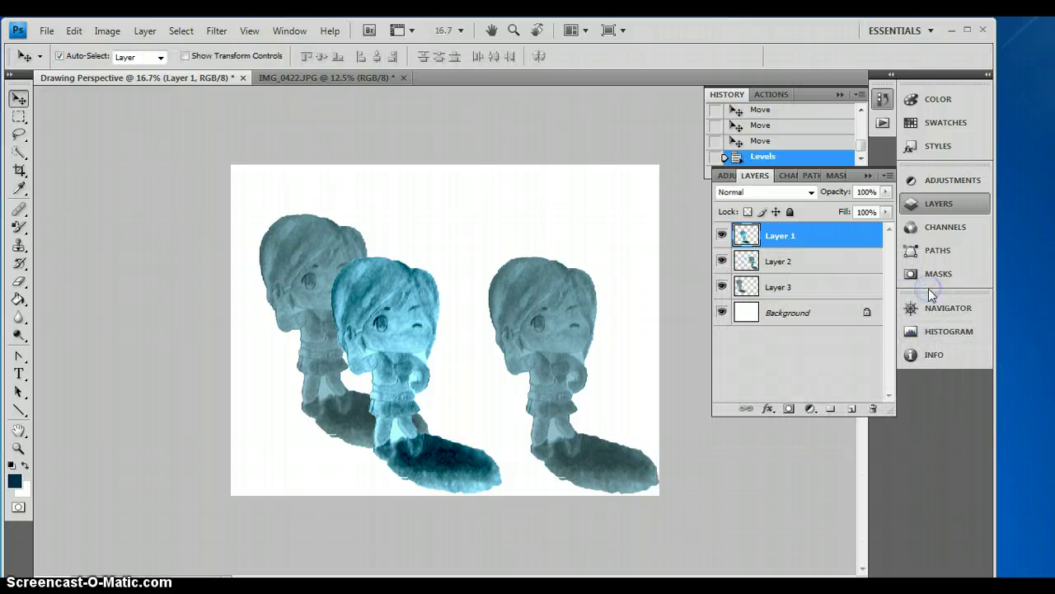
click(109, 31)
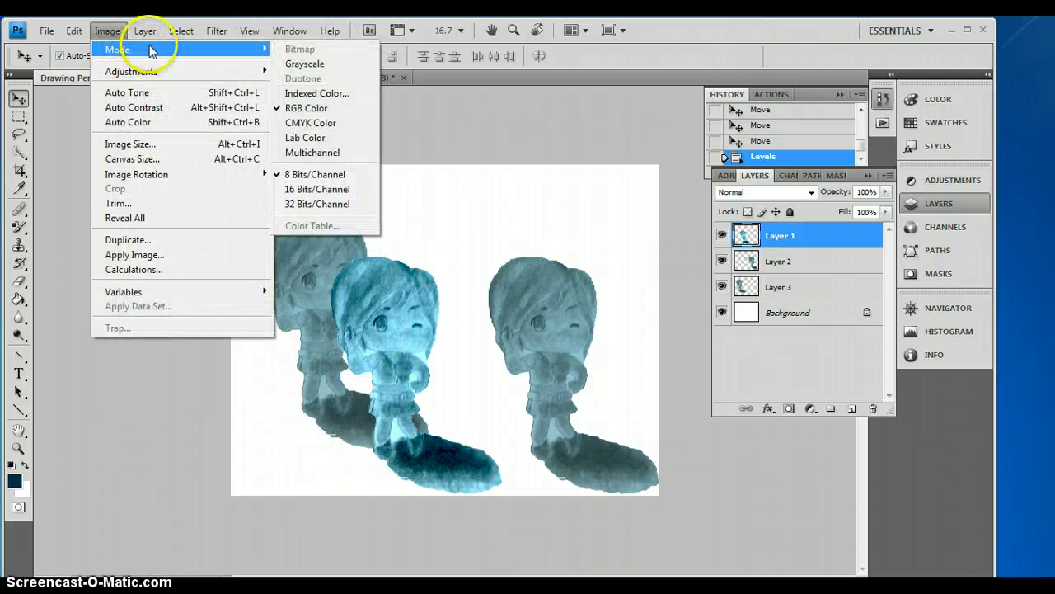
mouse_move(129, 51)
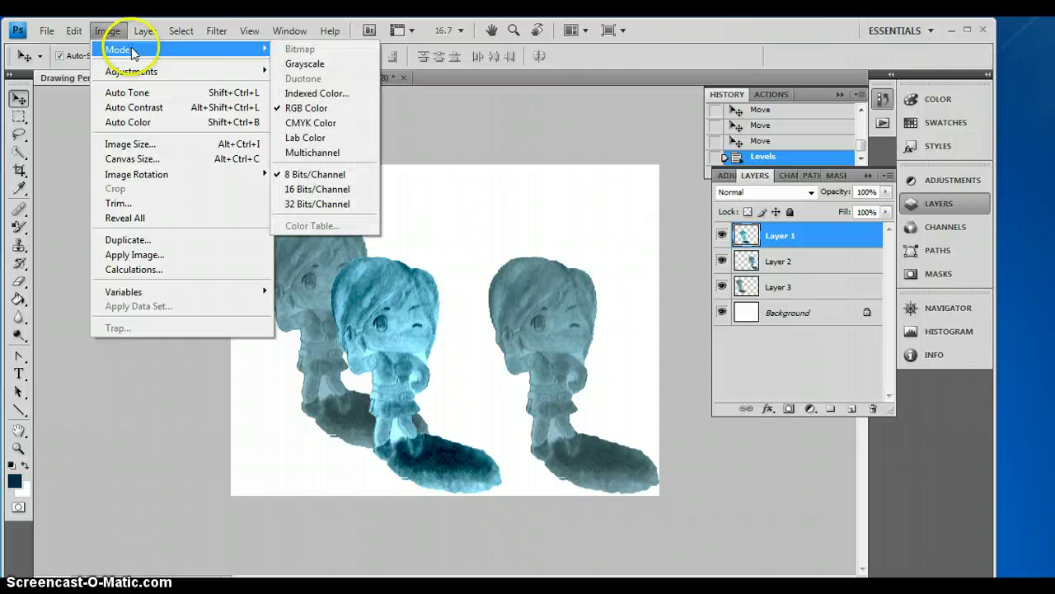
click(288, 64)
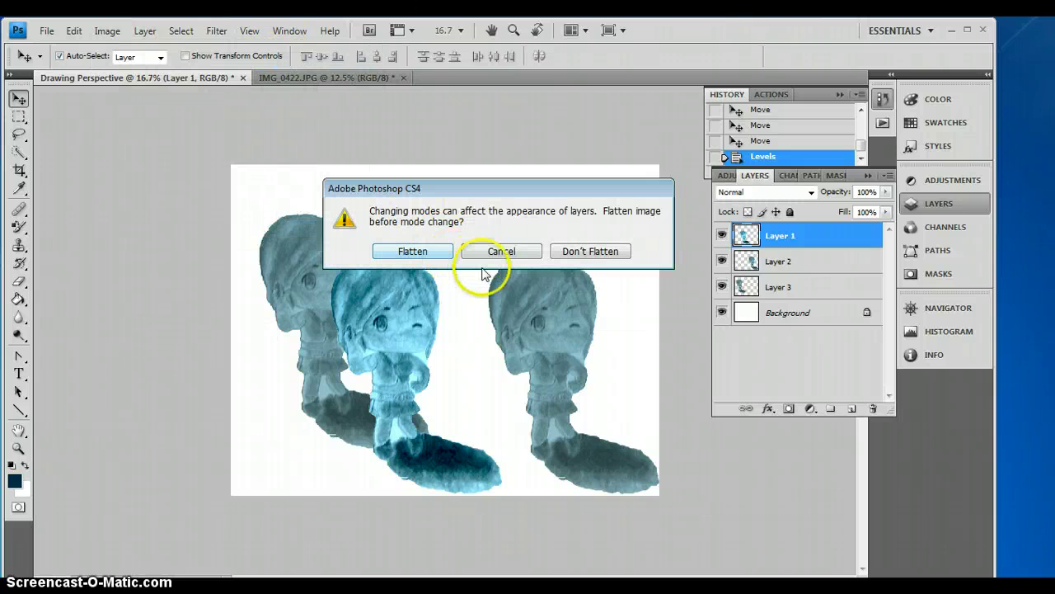
click(603, 256)
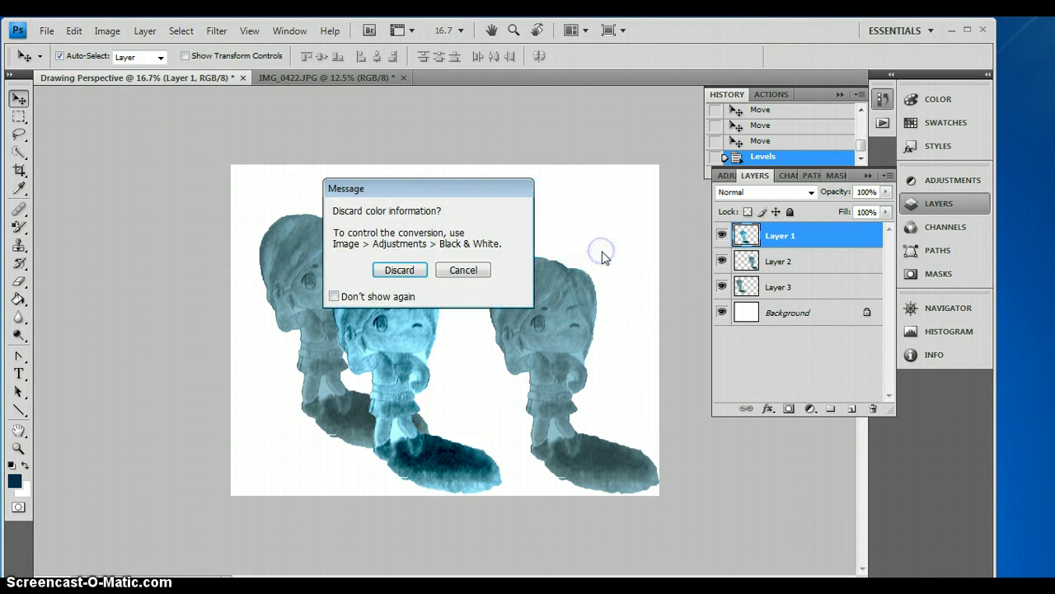
click(467, 268)
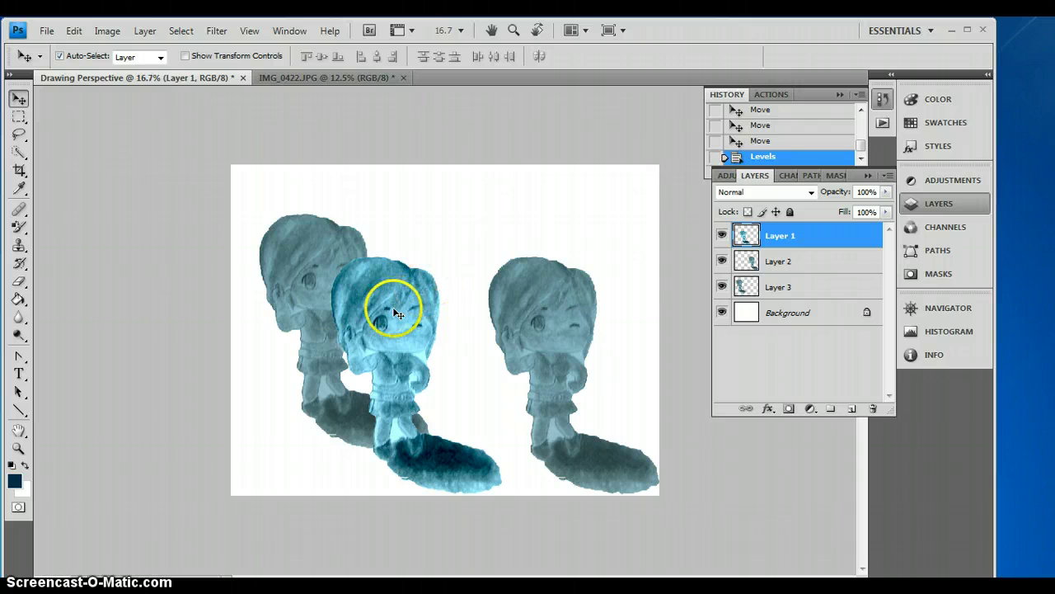
Scale Layer 1's figure proportionally to about 203% and position it at the page's left edge, covering Layer 3's figure, with its legs below the page.
drag(345, 314, 339, 363)
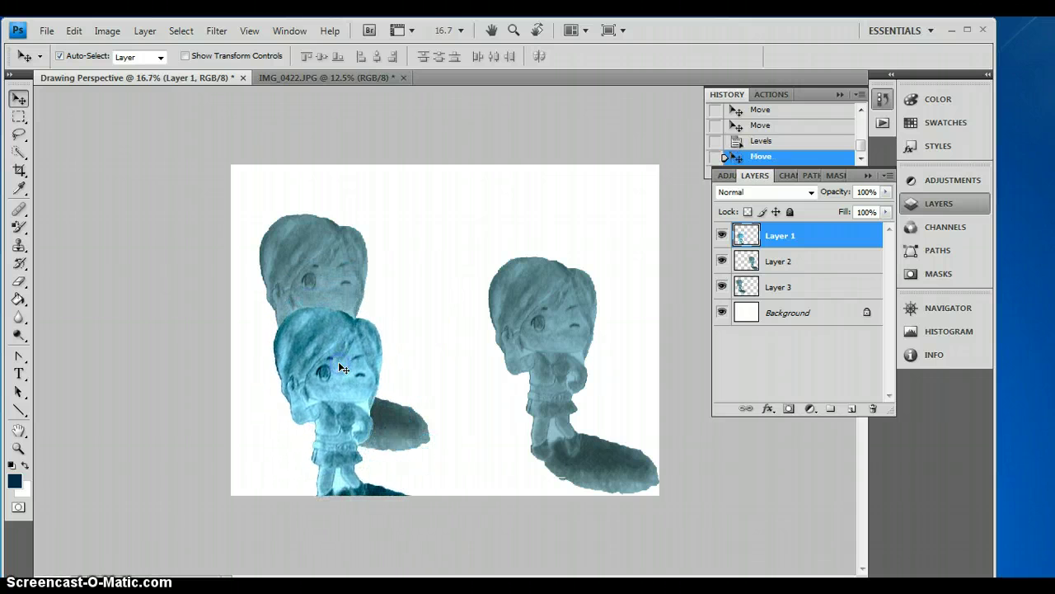
click(74, 31)
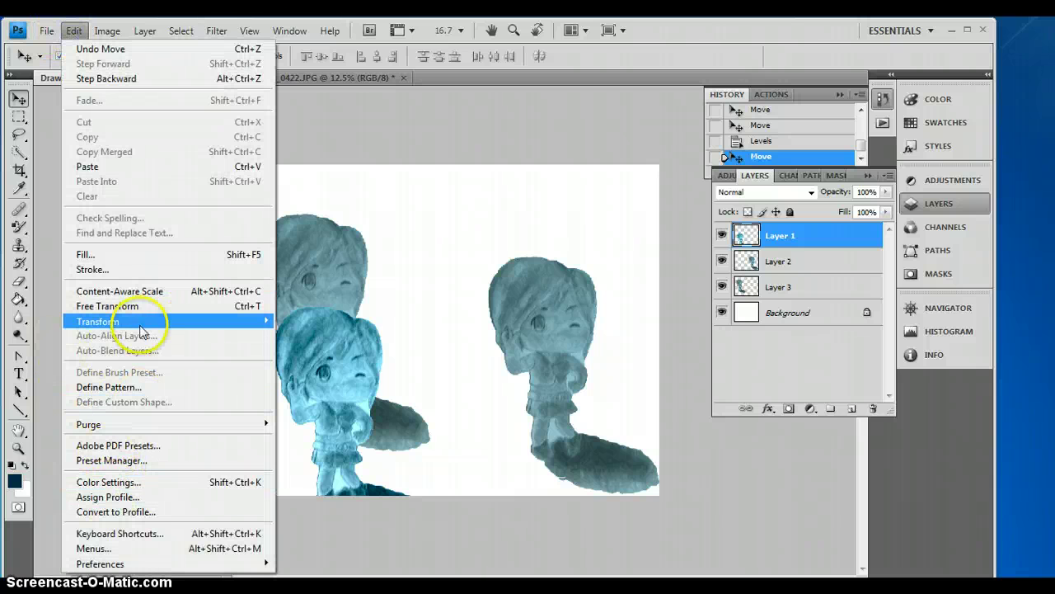
mouse_move(144, 322)
click(297, 343)
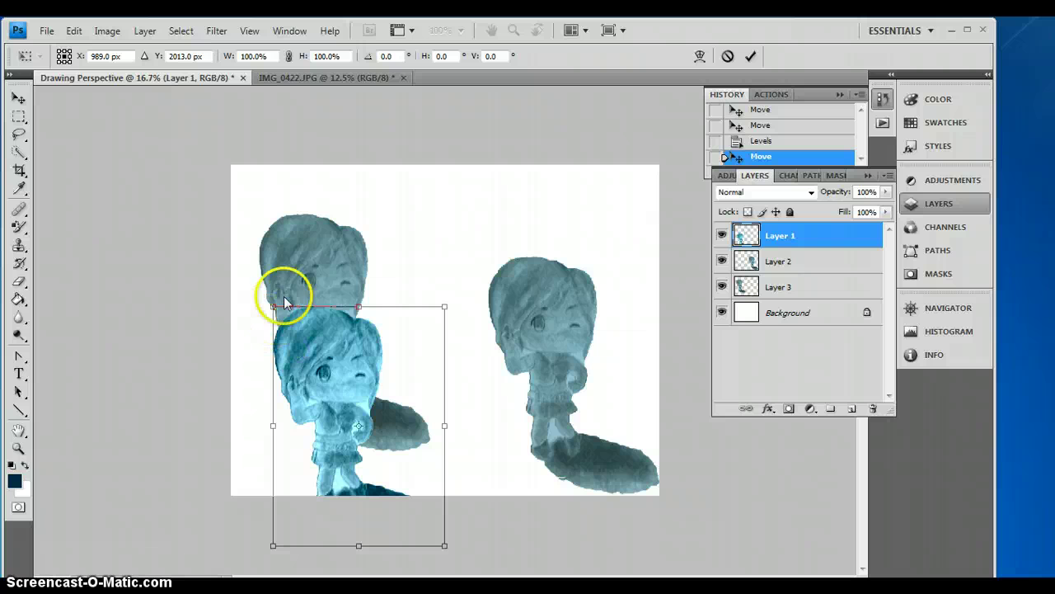
drag(274, 307, 96, 79)
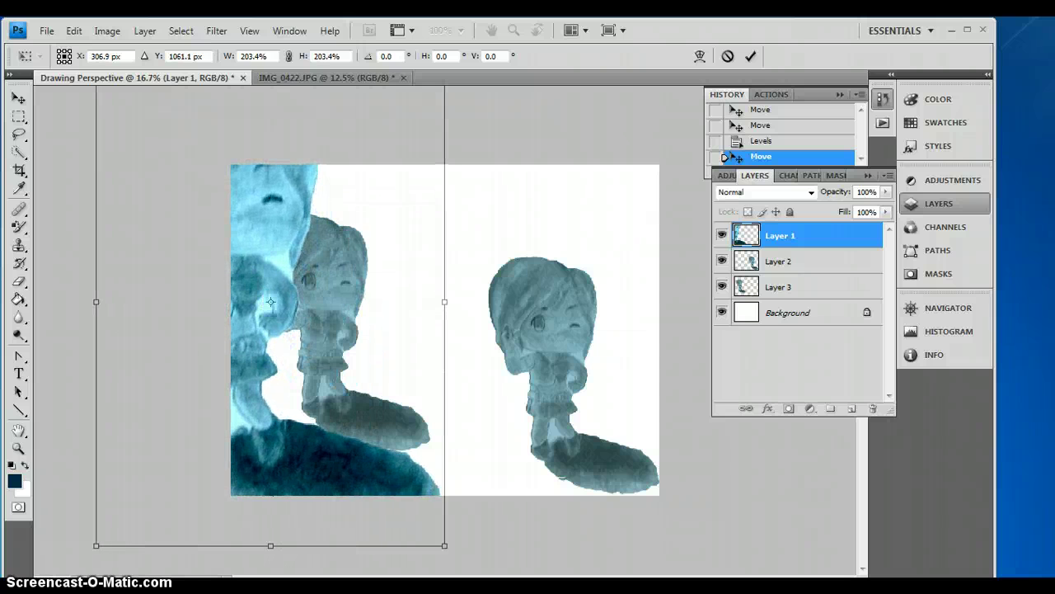
drag(231, 304, 343, 439)
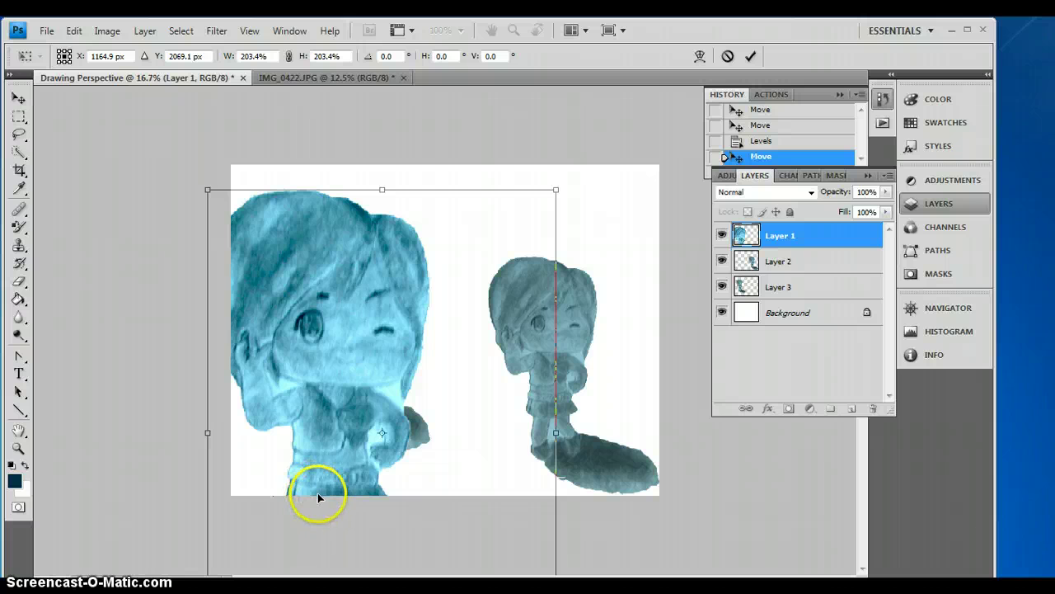
drag(329, 285, 323, 118)
drag(262, 107, 327, 272)
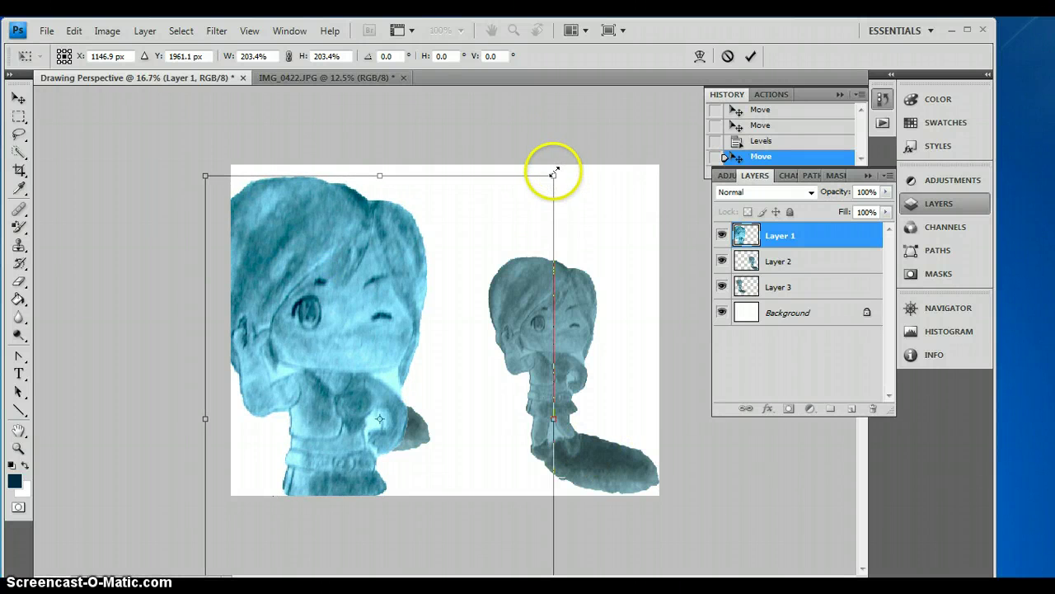
drag(557, 167, 596, 164)
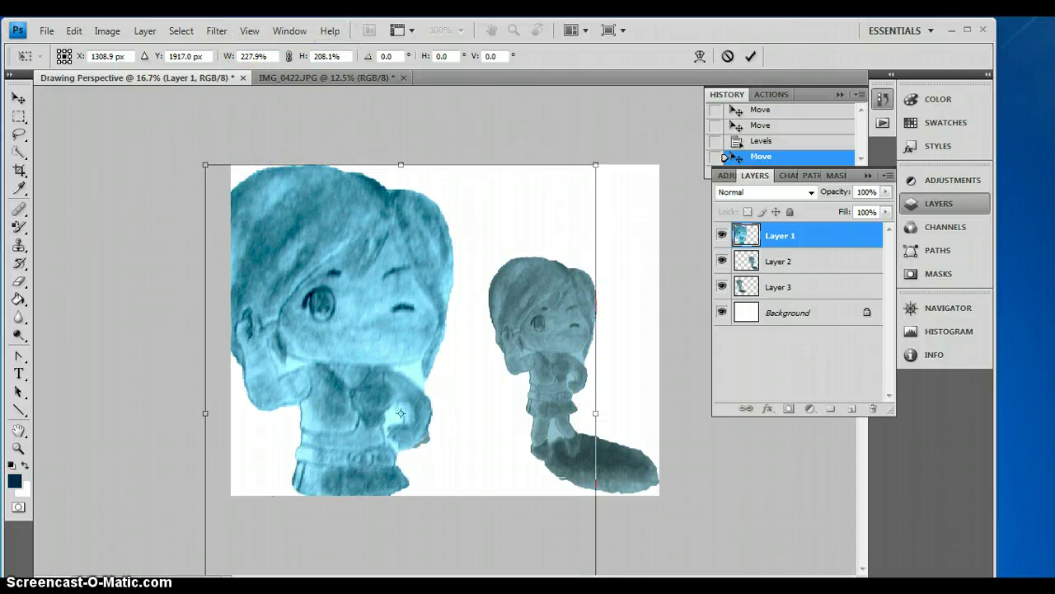
click(74, 30)
click(84, 49)
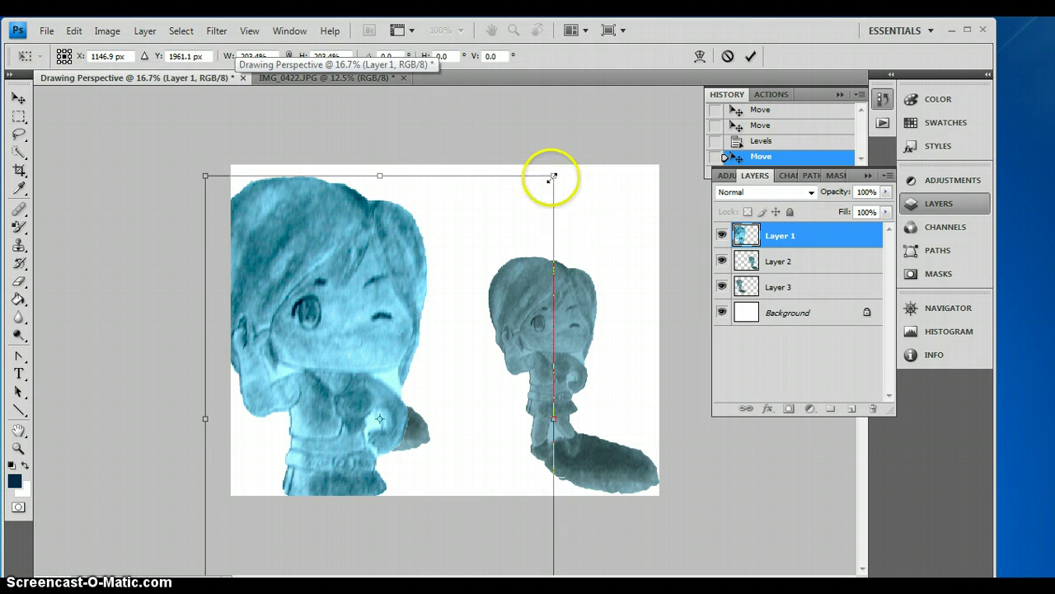
Enlarge Layer 1's figure proportionally to about 223% so its head extends past the page's upper edge, and apply the transform.
drag(551, 174, 552, 175)
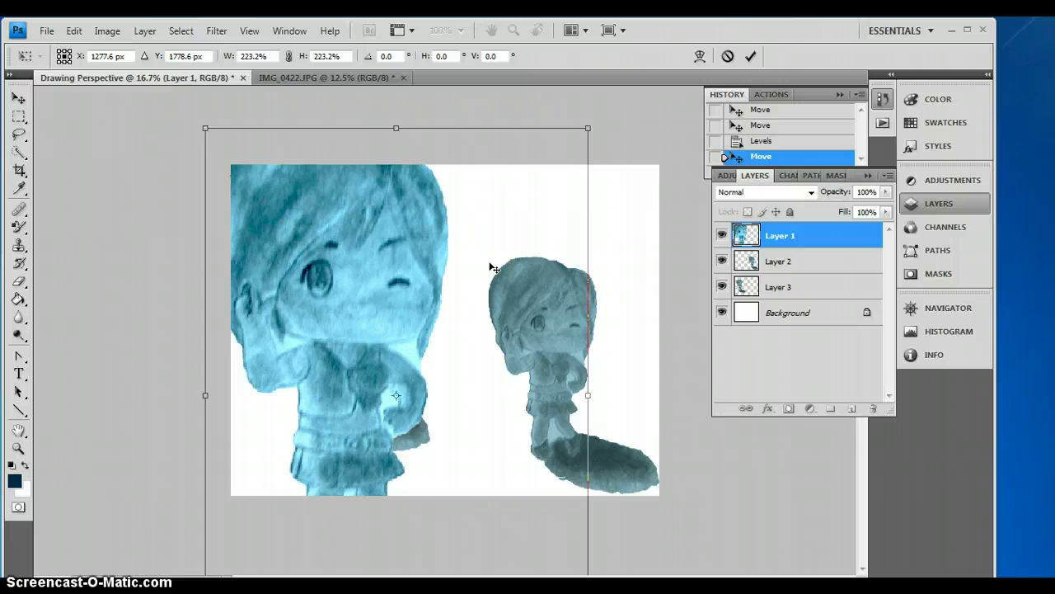
key(Return)
Move Layer 2's figure left and slightly up so it sits partly behind Layer 1's figure, and set Layer 2's opacity to 56%.
click(788, 263)
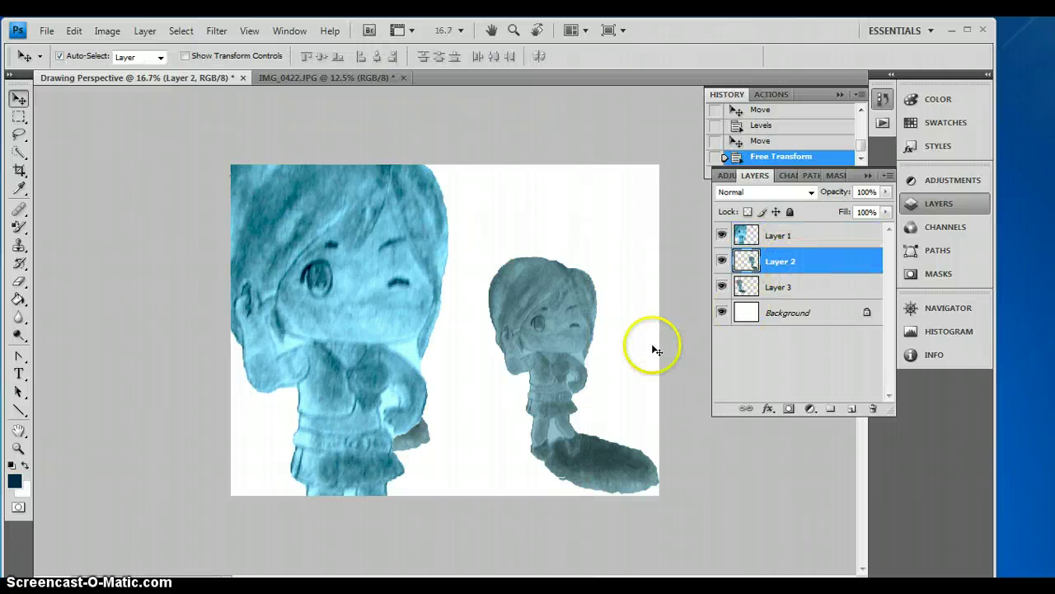
drag(506, 325, 476, 320)
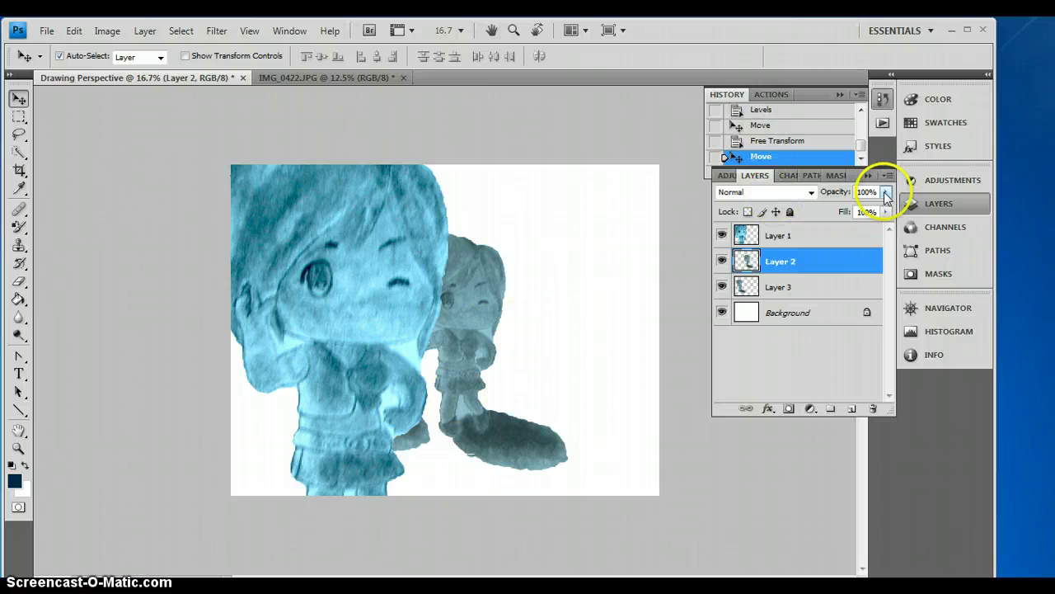
click(885, 193)
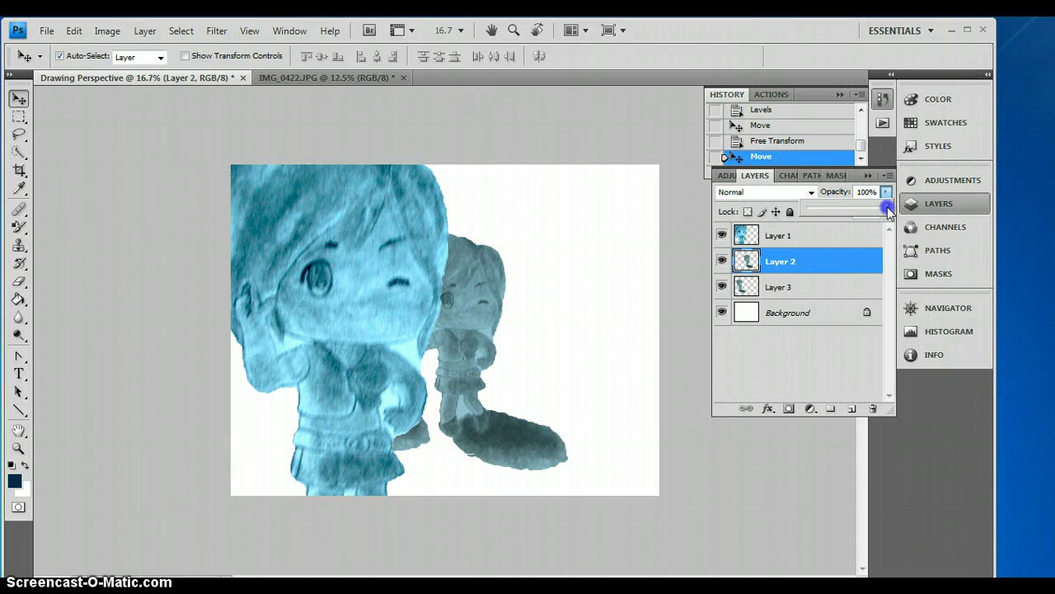
drag(846, 219, 855, 223)
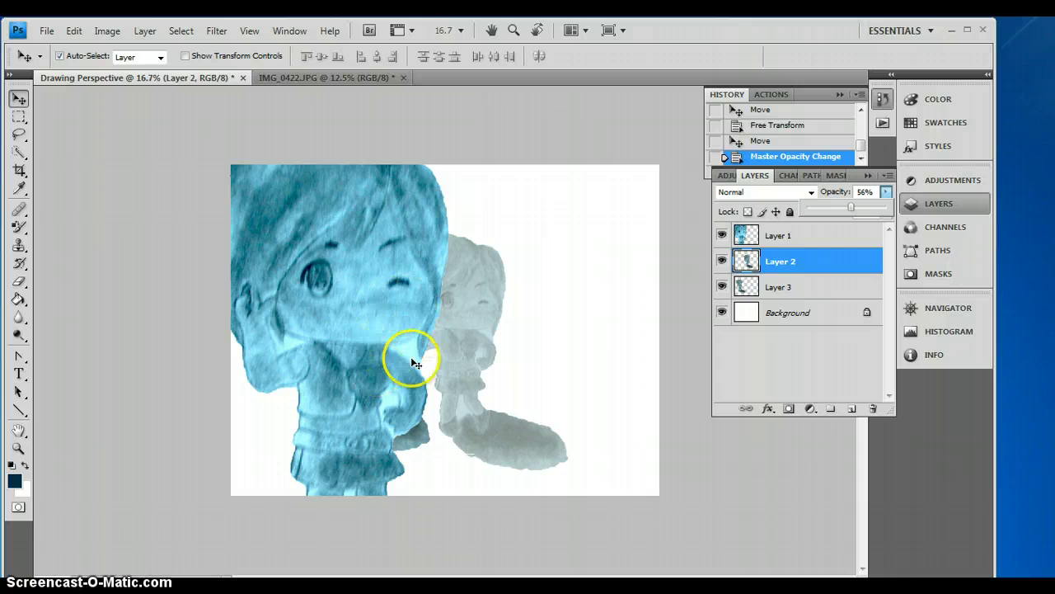
Move Layer 3's figure to the page's upper right area and scale it down proportionally to about 26%.
click(791, 286)
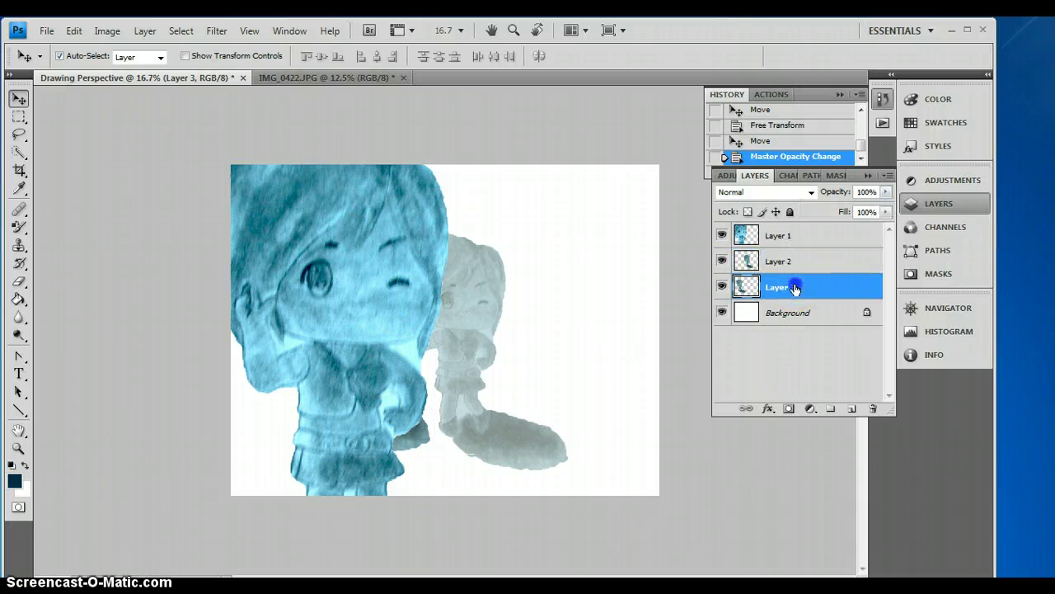
drag(593, 315, 668, 375)
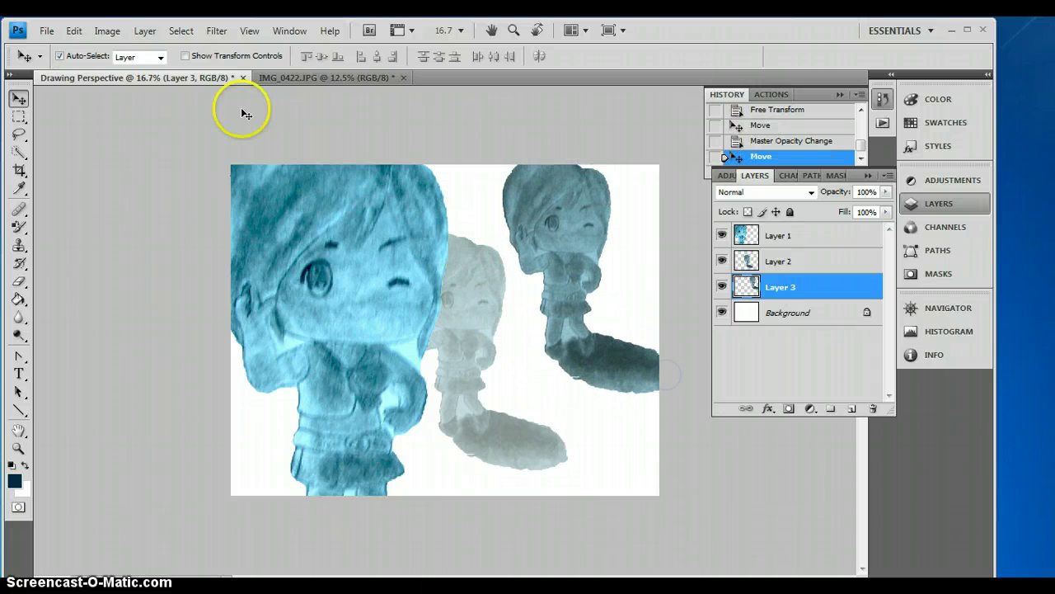
click(78, 36)
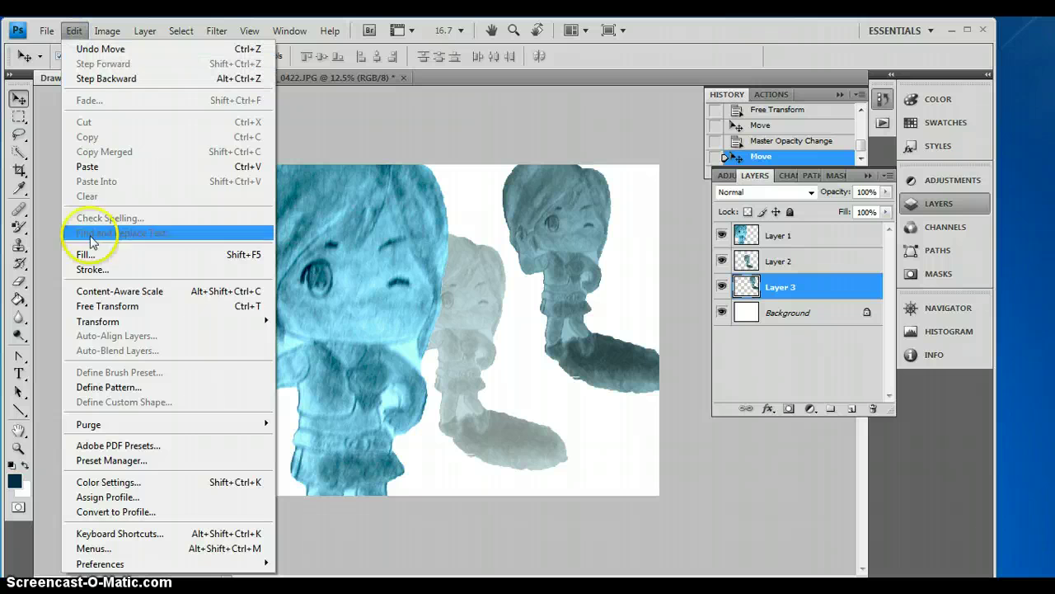
mouse_move(136, 323)
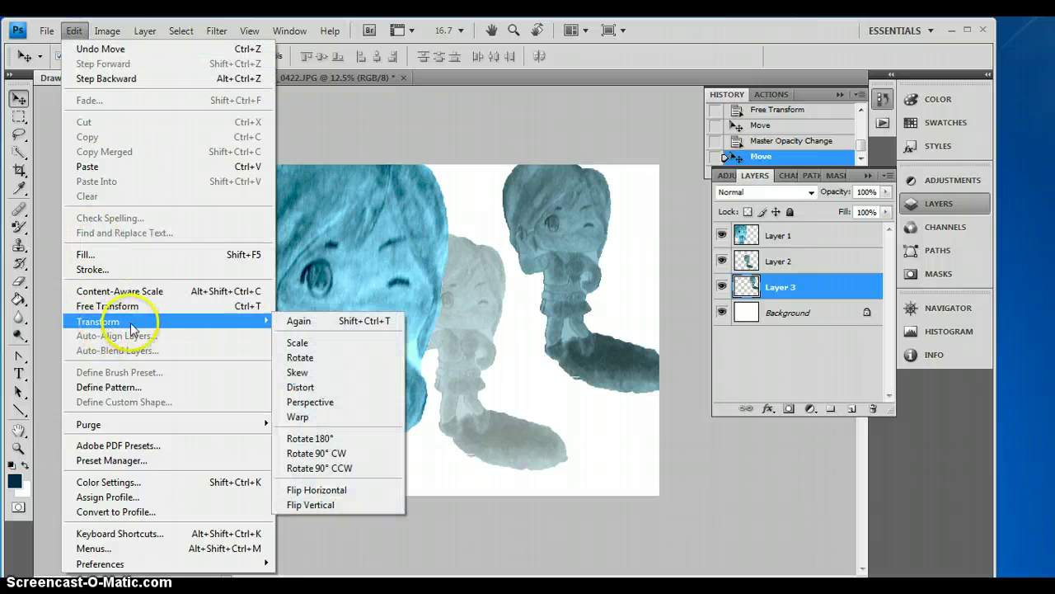
click(288, 338)
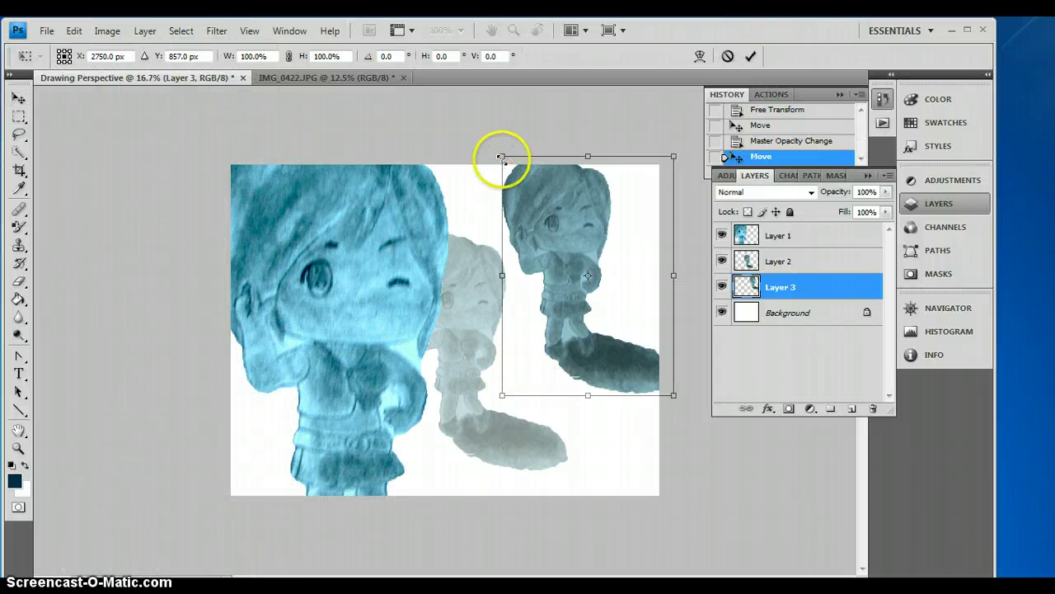
drag(502, 157, 589, 223)
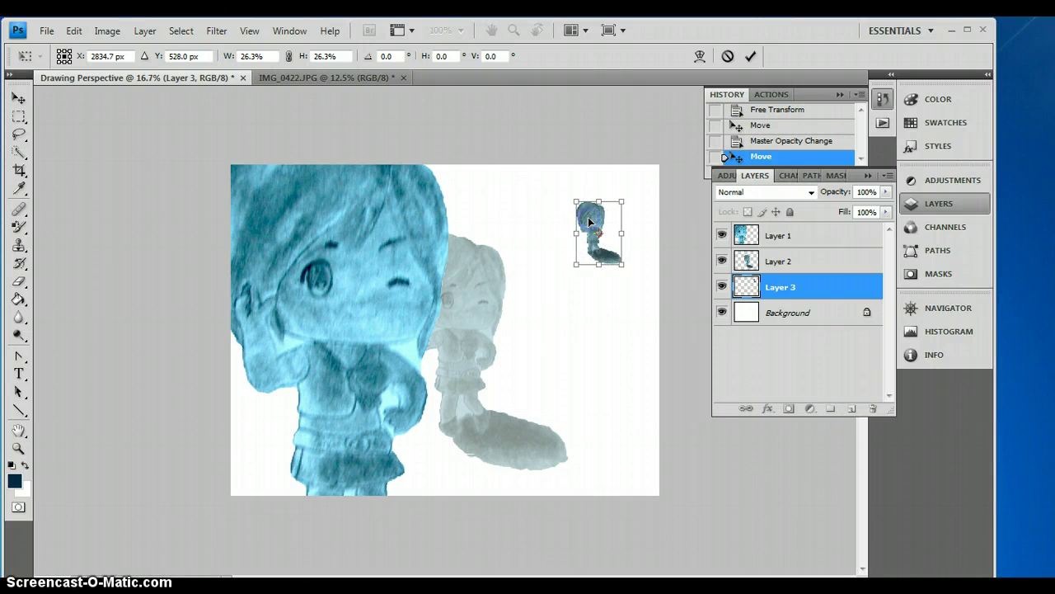
click(812, 341)
key(Return)
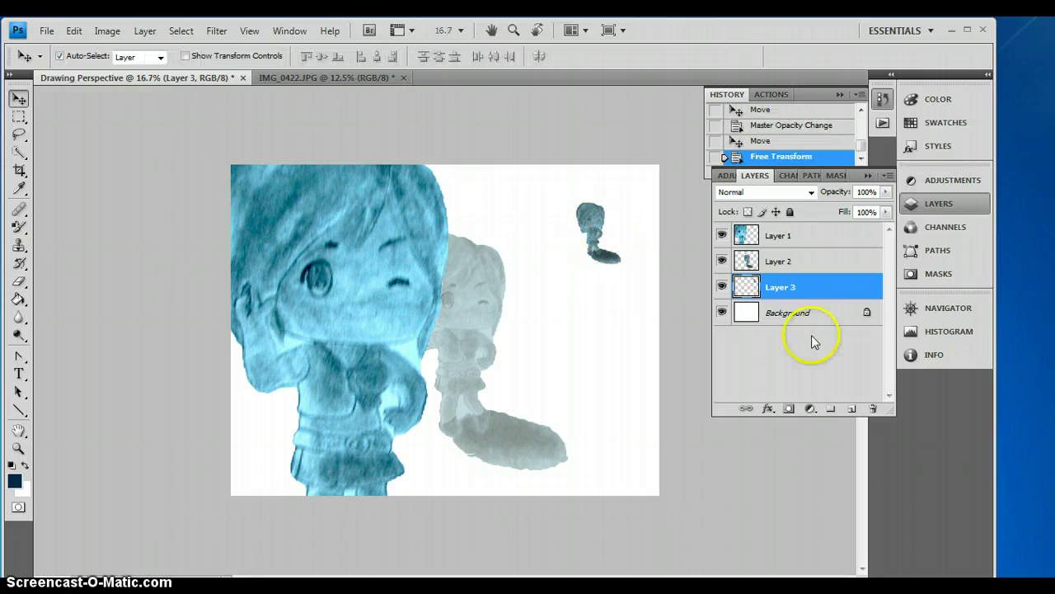
Fade the small distant figure by setting Layer 3's opacity to 36%.
click(887, 193)
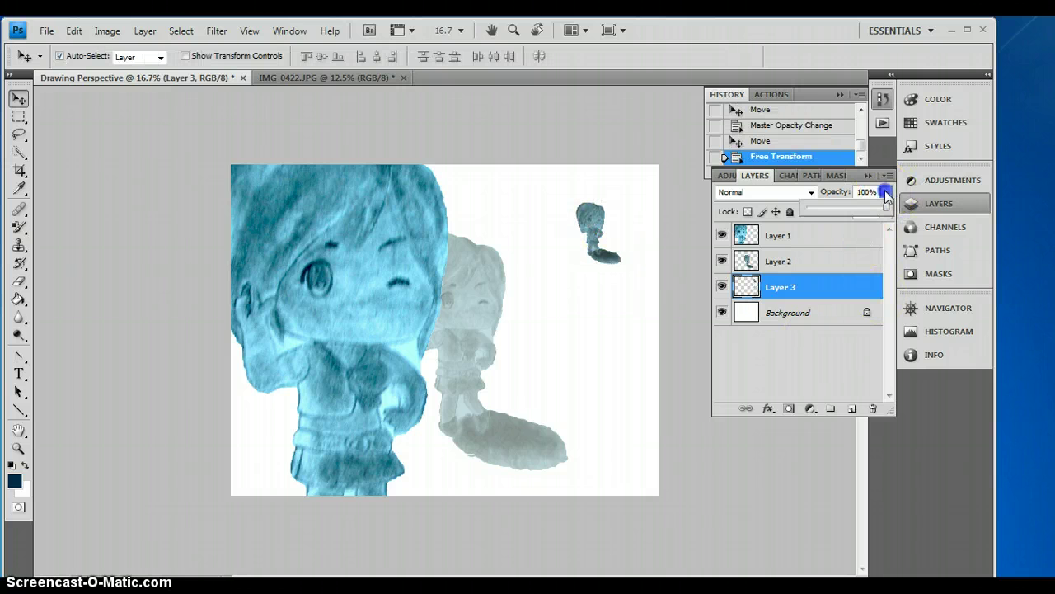
drag(887, 212, 834, 213)
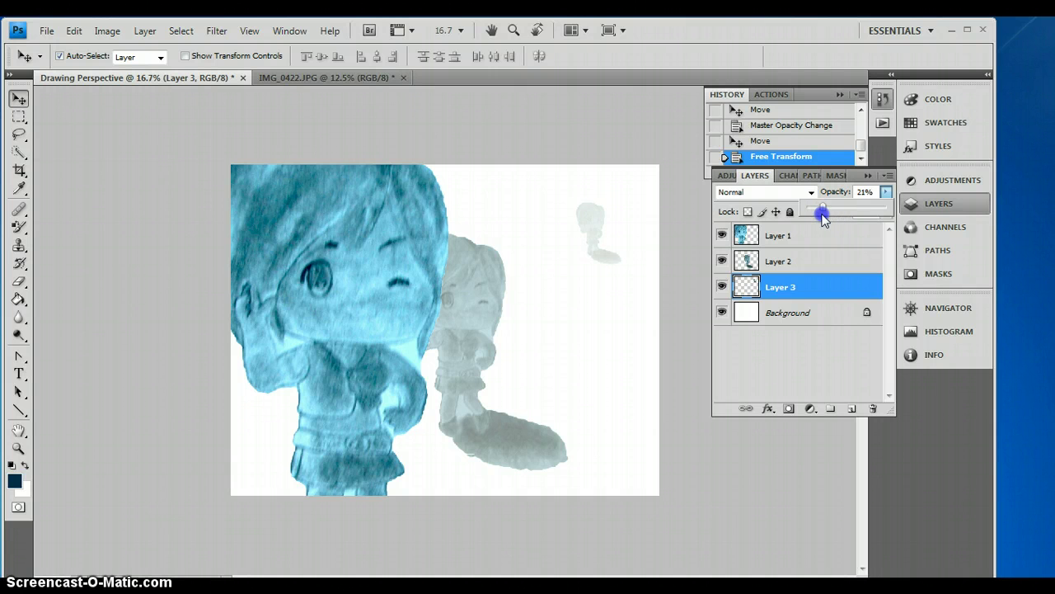
drag(827, 216, 827, 216)
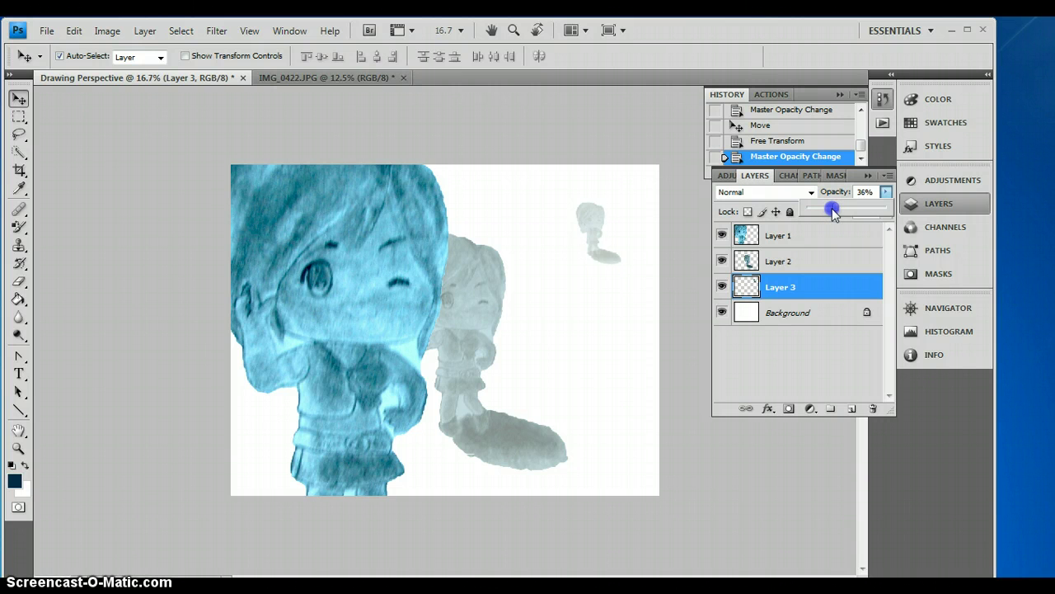
drag(837, 213, 837, 213)
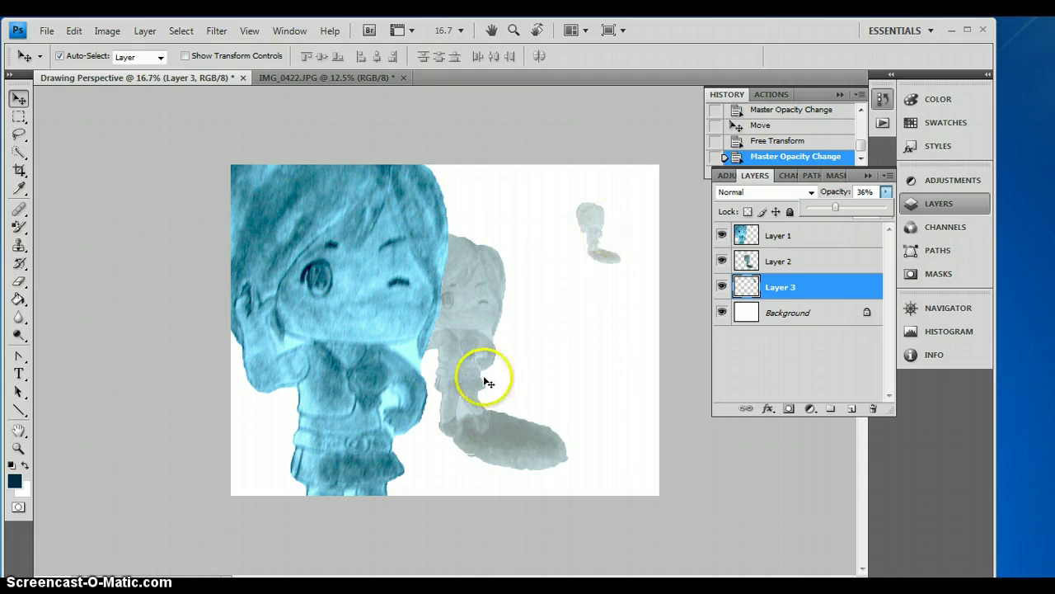
Set Layer 2's opacity to 78%, shift its figure slightly straight up, and deselect all layers.
click(816, 260)
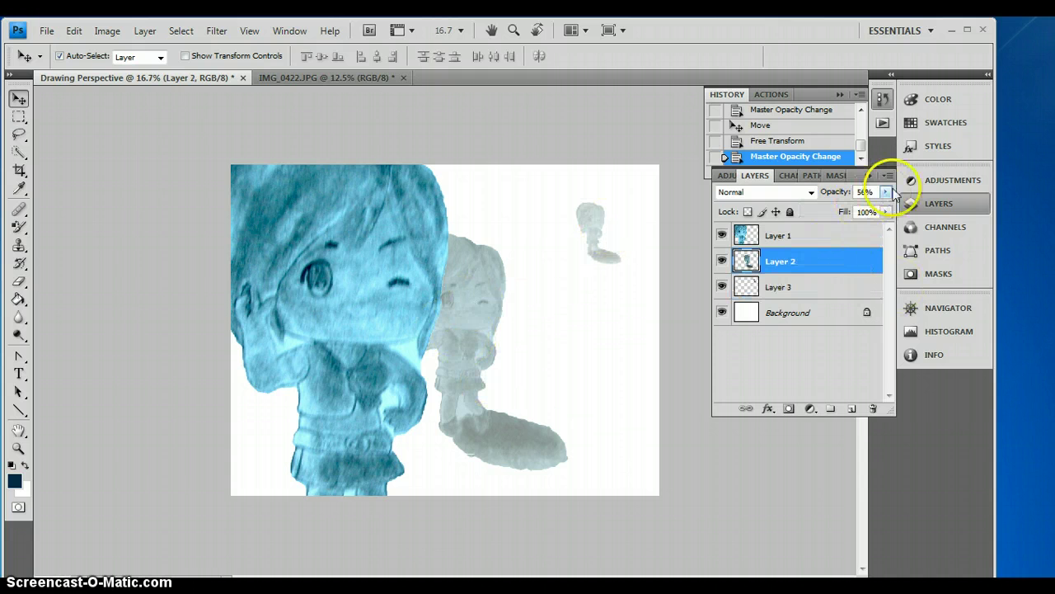
click(888, 192)
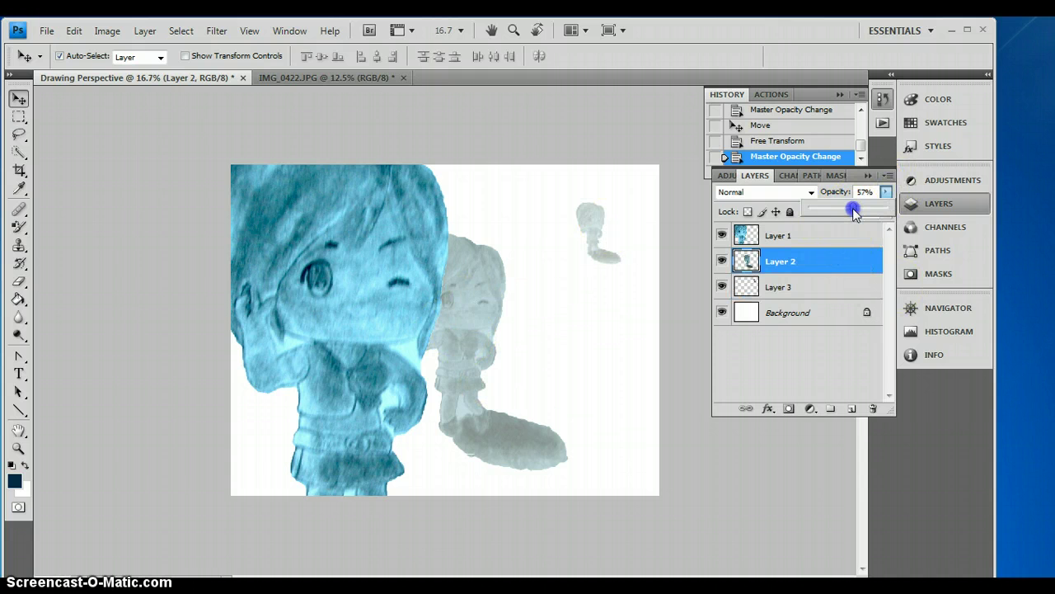
drag(853, 211, 865, 210)
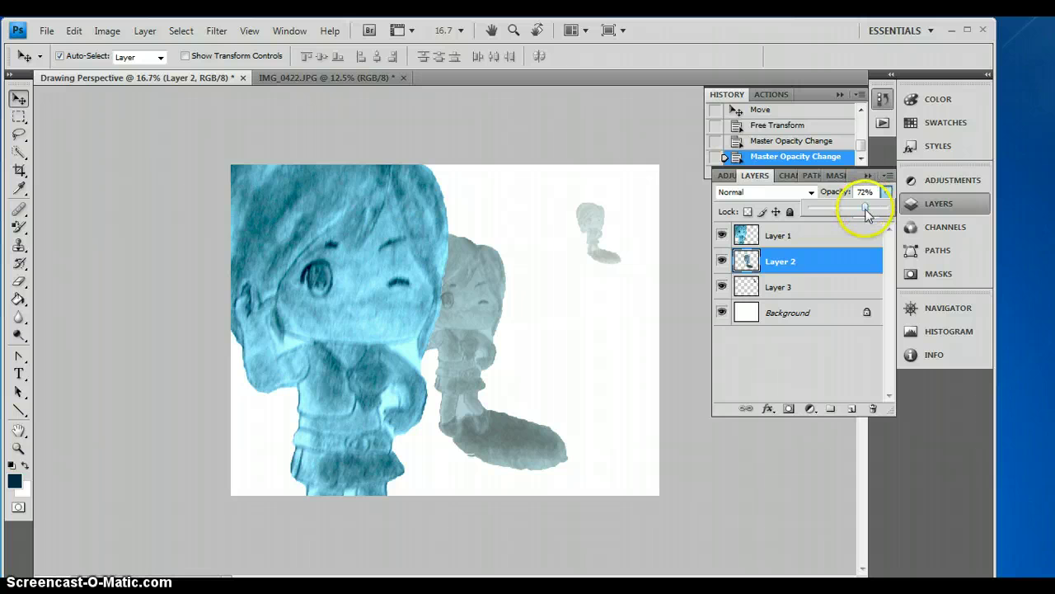
drag(871, 208, 871, 207)
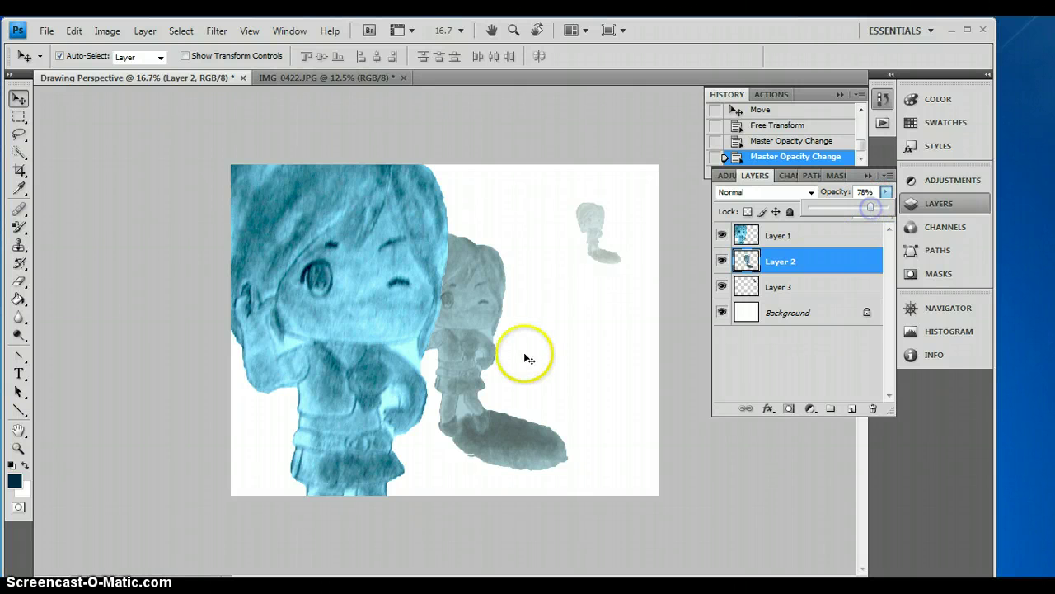
mouse_move(488, 349)
mouse_down()
mouse_move(488, 320)
mouse_move(488, 335)
mouse_up()
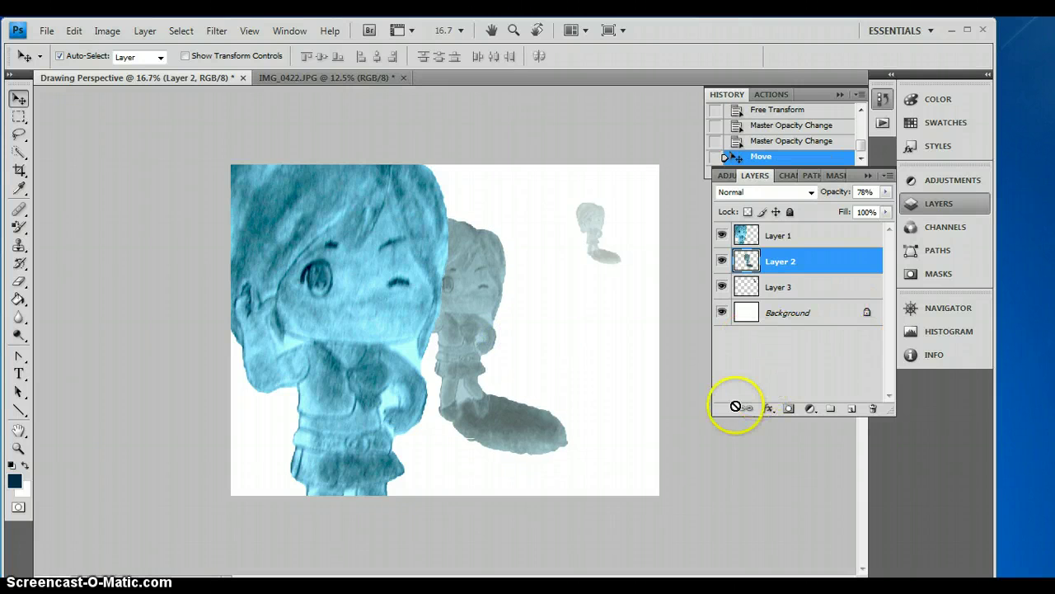
click(749, 470)
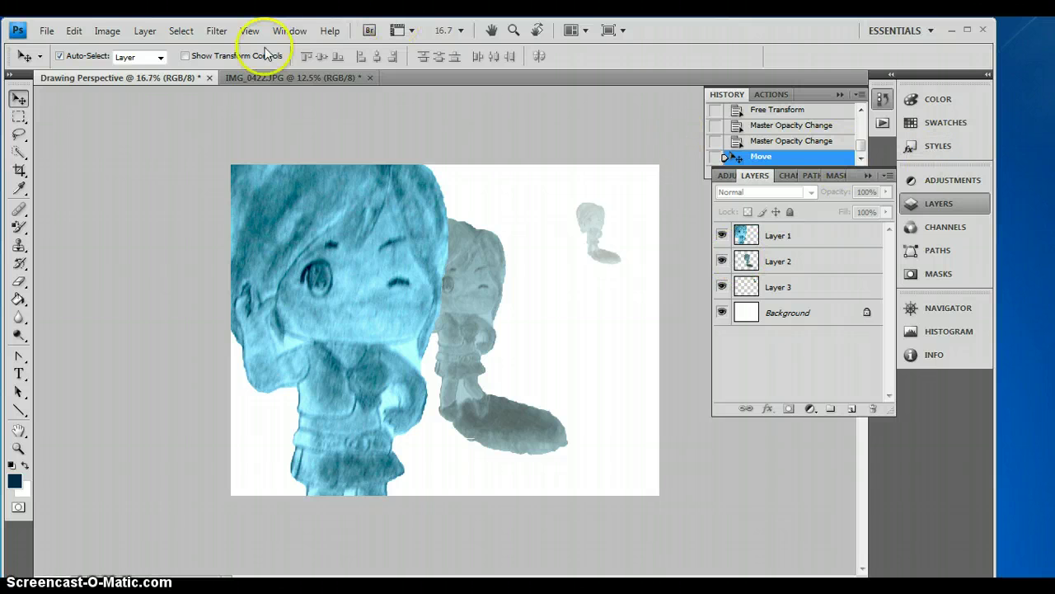
Convert the Drawing Perspective image to Grayscale mode, flattening all layers and discarding the color information.
click(106, 31)
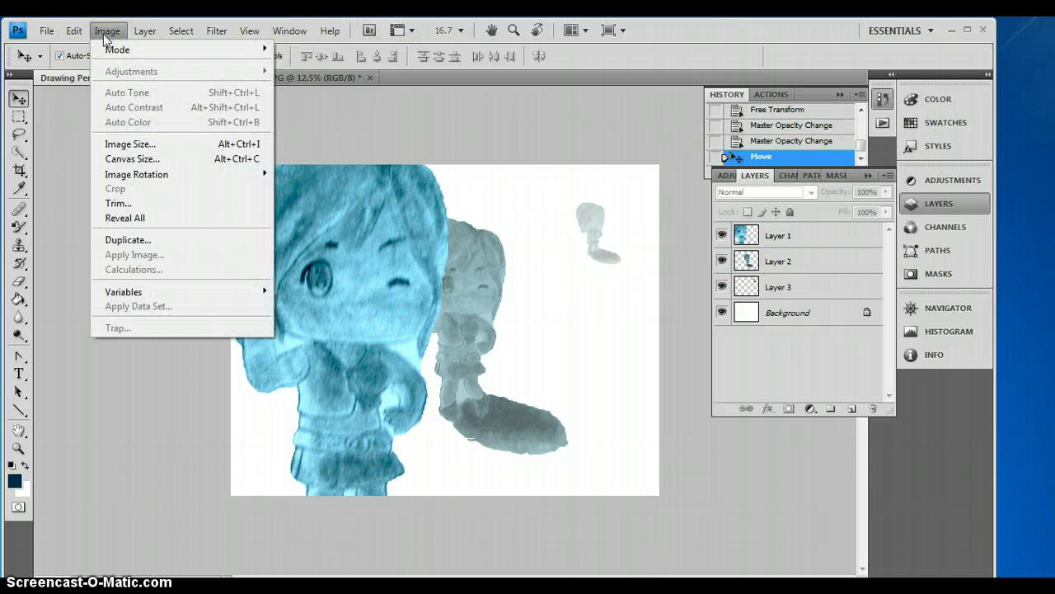
mouse_move(235, 51)
click(291, 65)
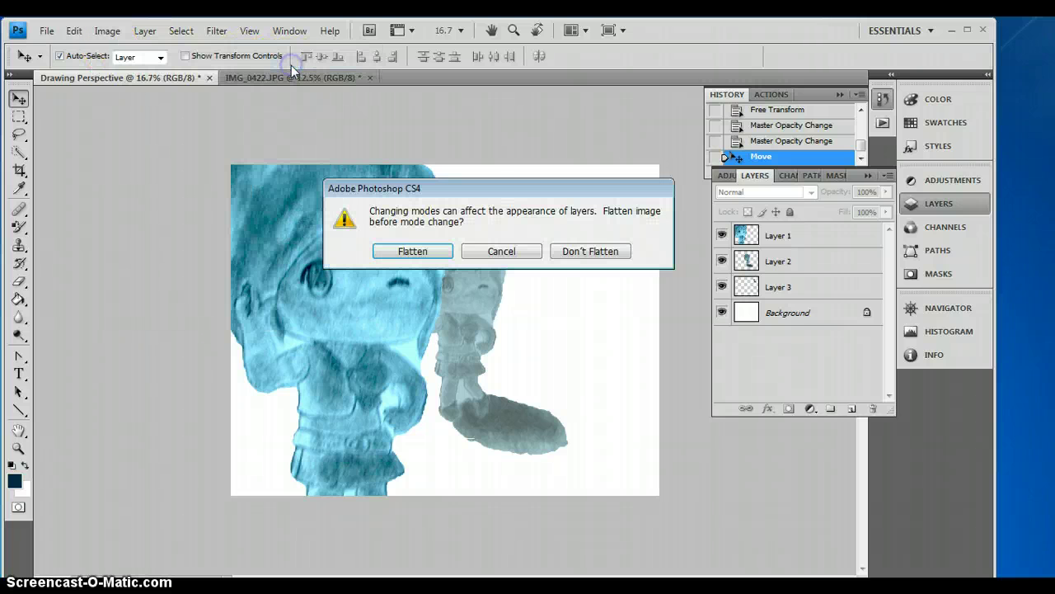
click(410, 250)
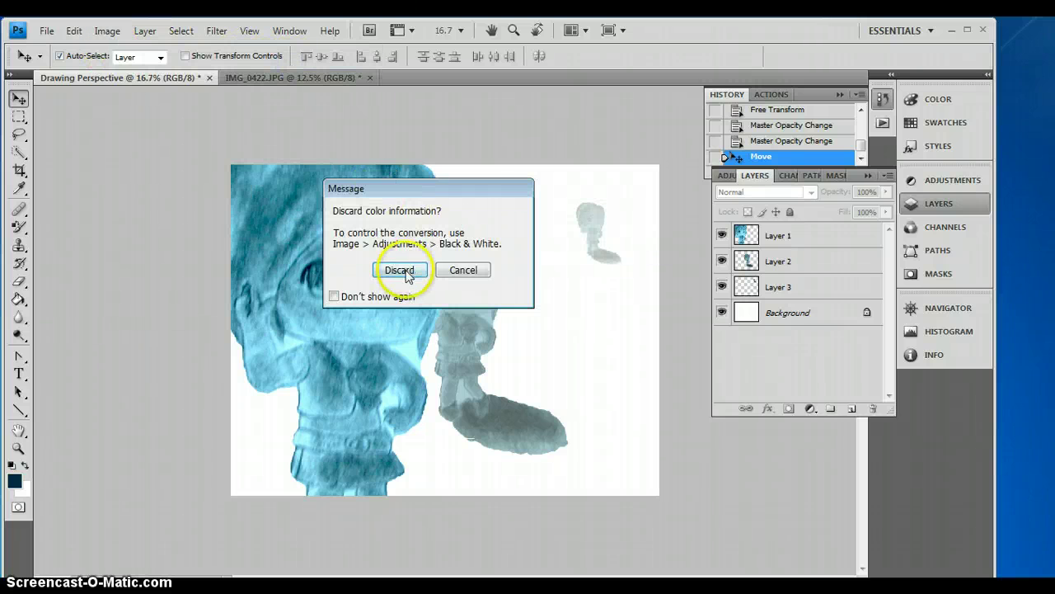
click(399, 270)
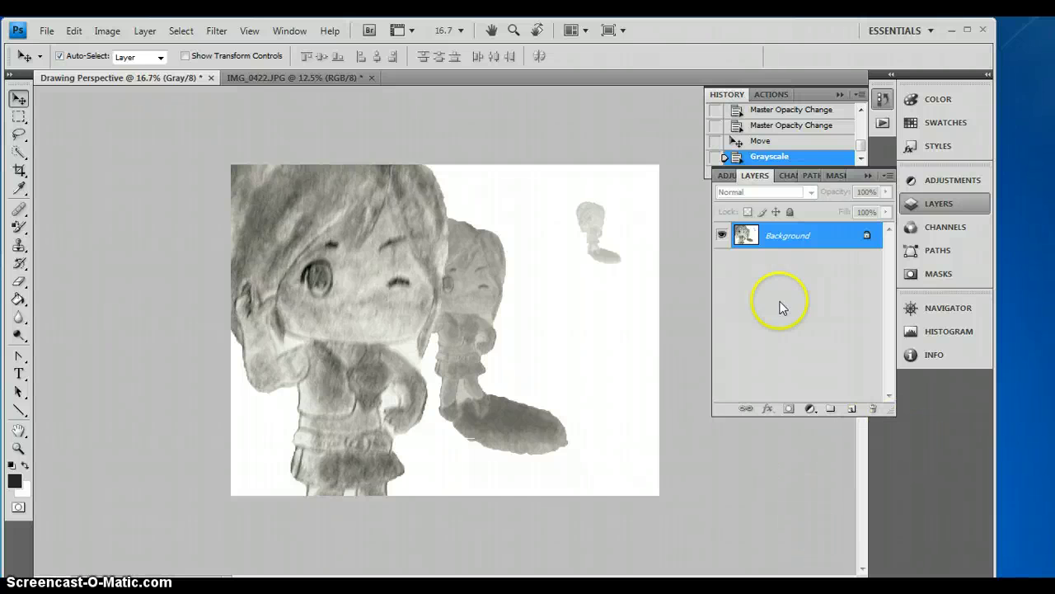
Use the document history to revert to the Move state before the mode change, and restore the Grayscale state.
click(298, 33)
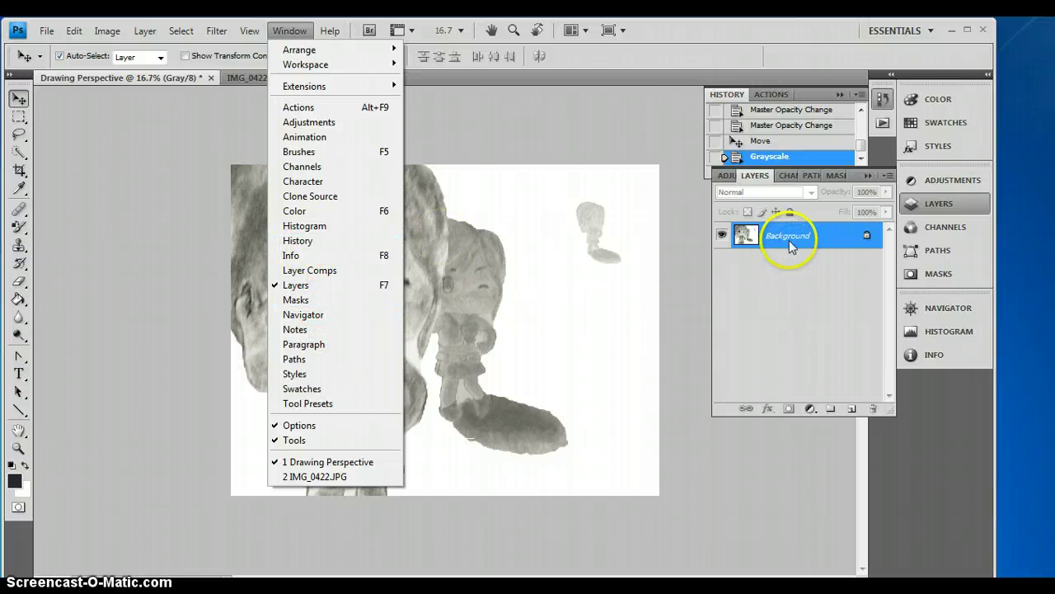
click(328, 241)
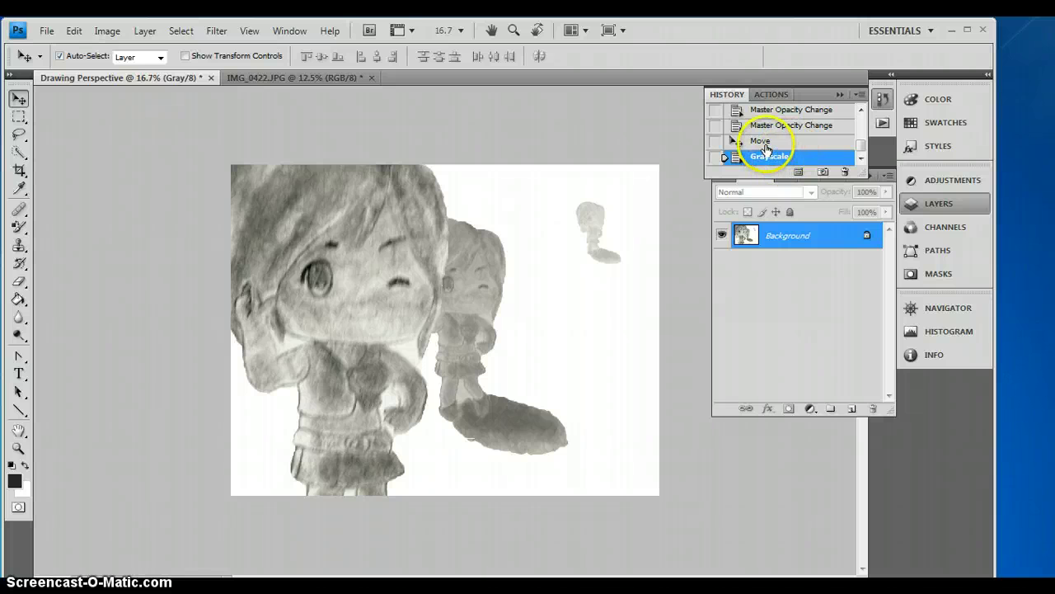
click(763, 141)
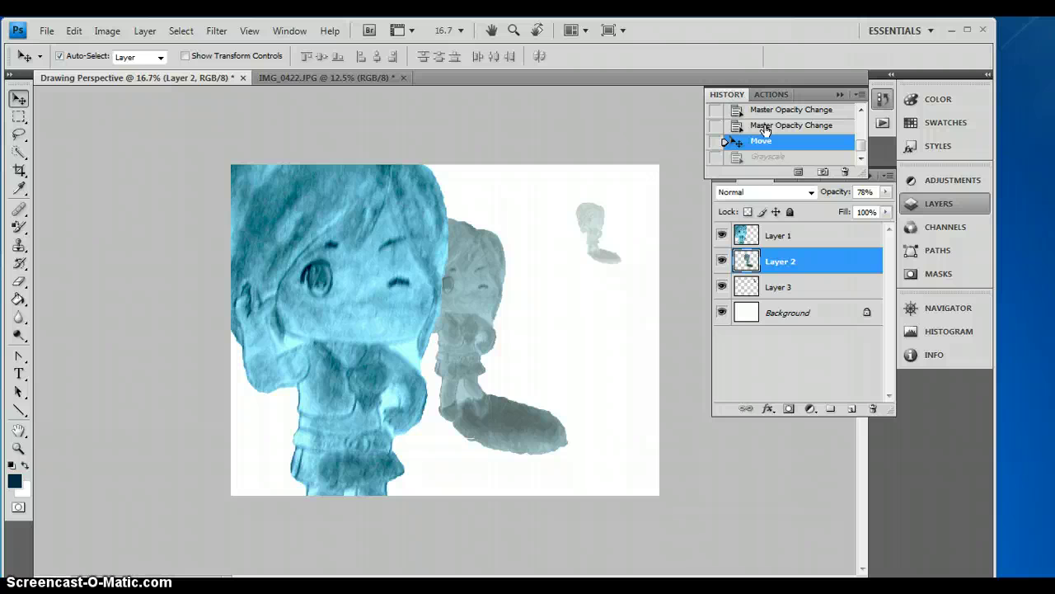
click(763, 157)
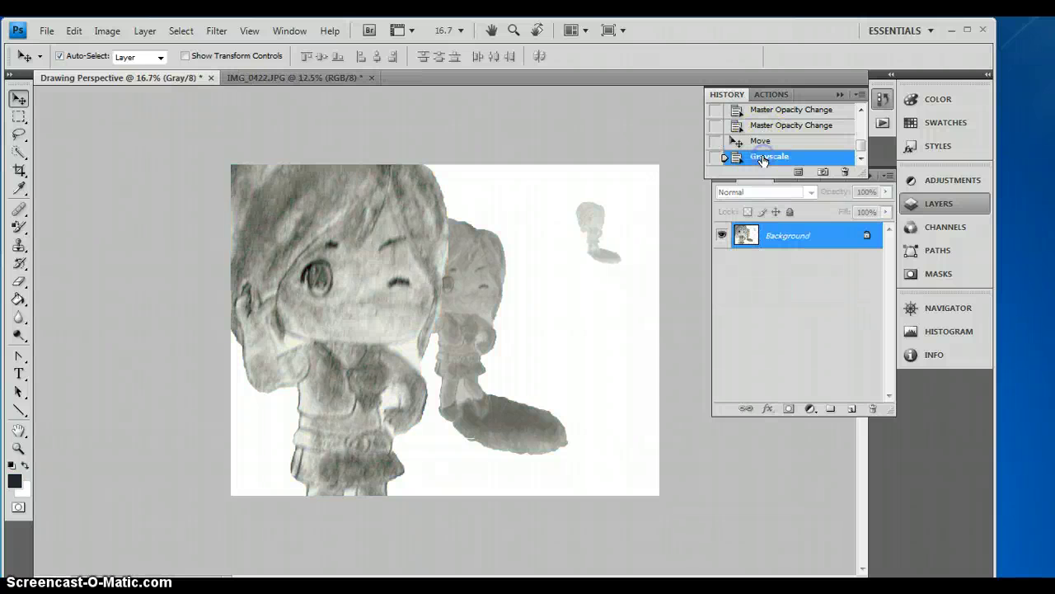